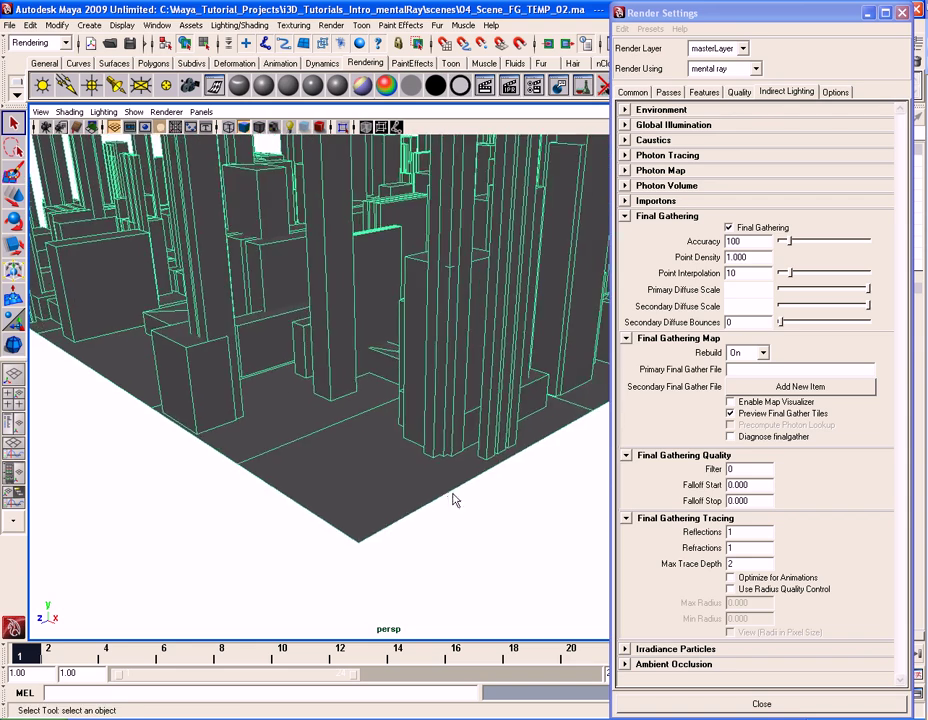
Step: Start an IPR render of the perspective view and mark a region covering the floor corner and nearby columns
{"action": "right_click_drag", "start_coordinate": [480, 499], "coordinate": [505, 497], "text": "alt"}
{"action": "left_click", "coordinate": [511, 93]}
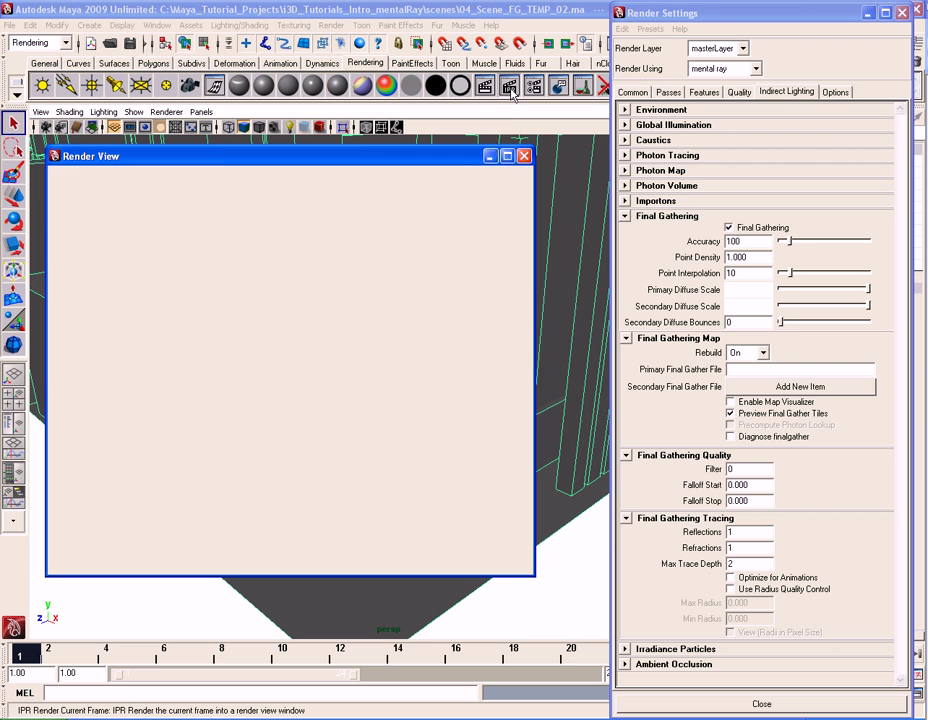
{"action": "left_click_drag", "start_coordinate": [136, 306], "coordinate": [445, 556]}
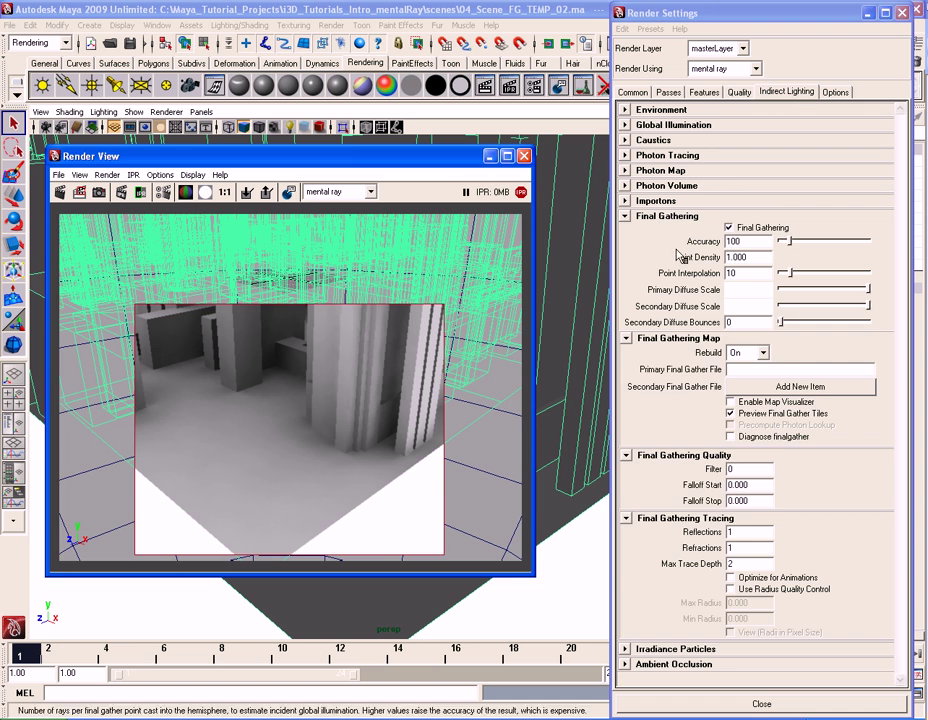
Step: Collapse the Final Gathering Map, Quality and Tracing sections and raise the final gathering Accuracy to 1024
{"action": "left_click", "coordinate": [672, 340]}
{"action": "left_click", "coordinate": [668, 353]}
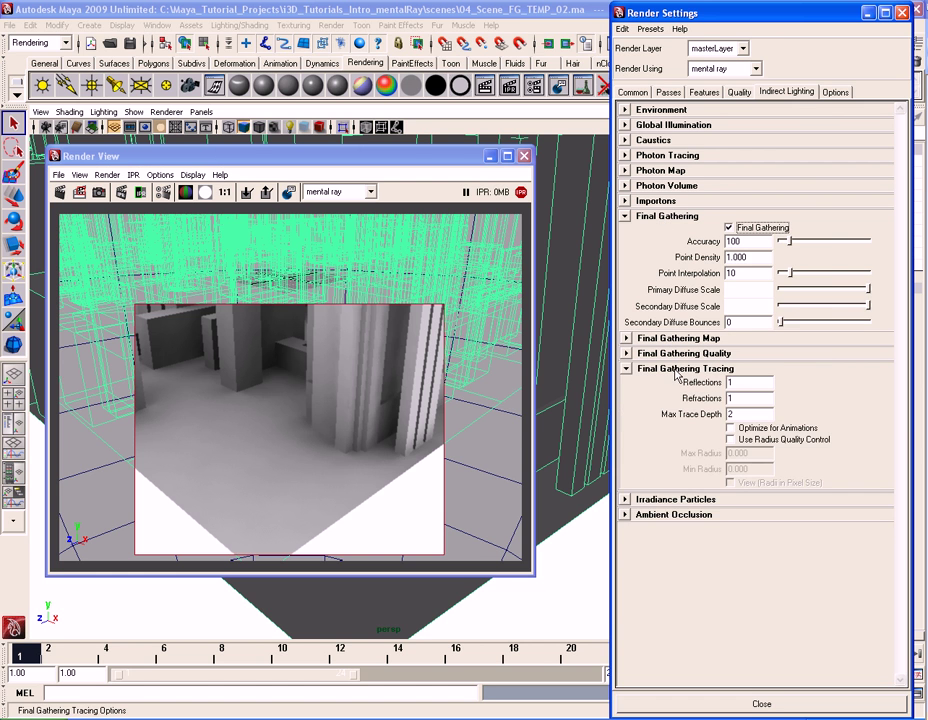
{"action": "left_click", "coordinate": [660, 370]}
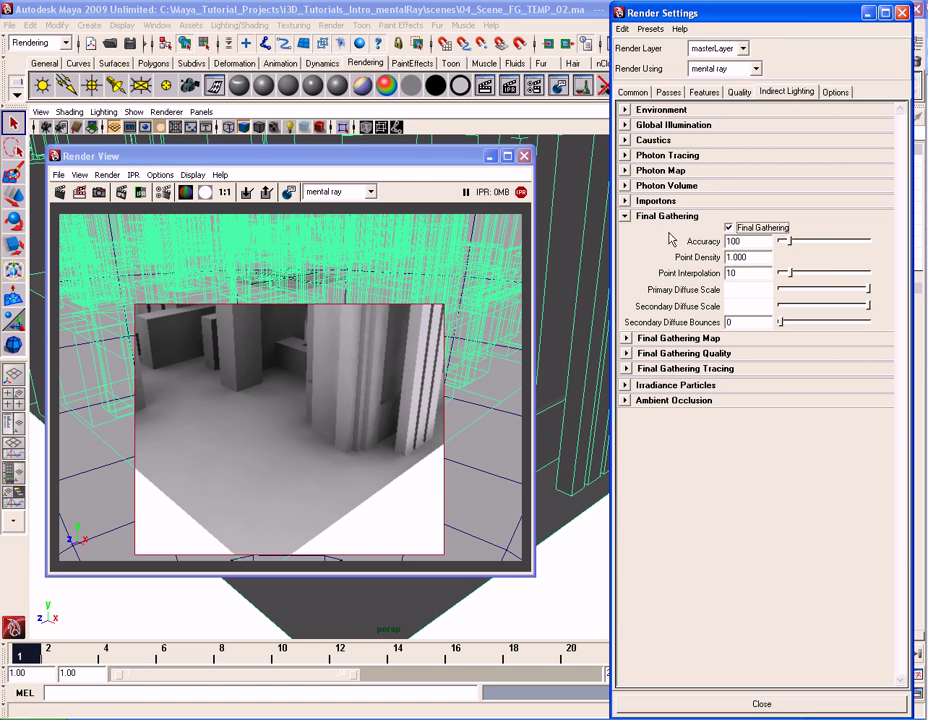
{"action": "double_click", "coordinate": [764, 243]}
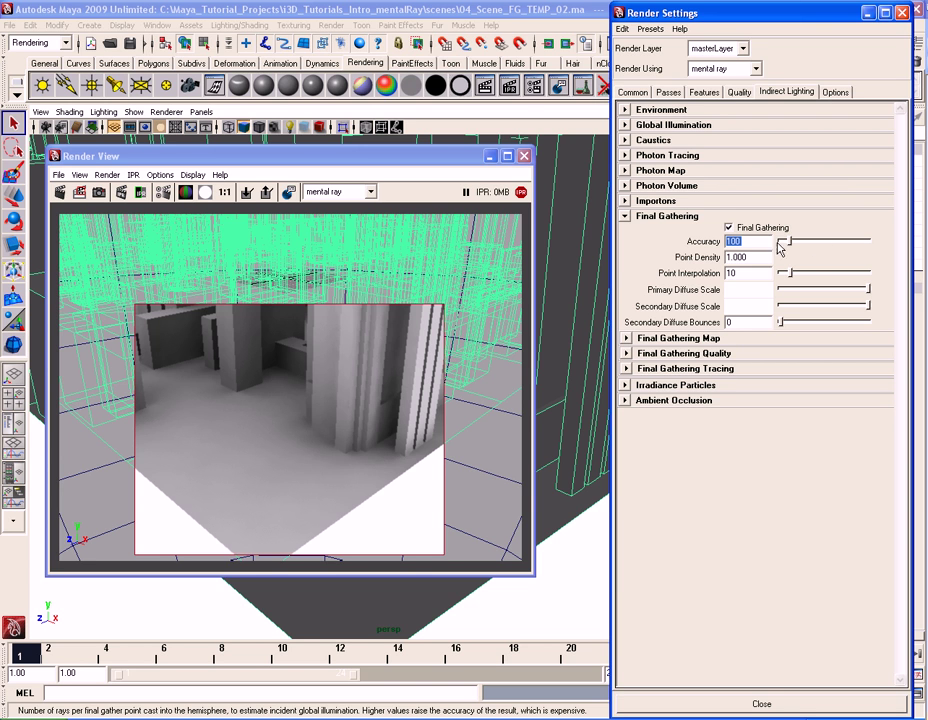
{"action": "left_click_drag", "start_coordinate": [791, 243], "coordinate": [883, 248]}
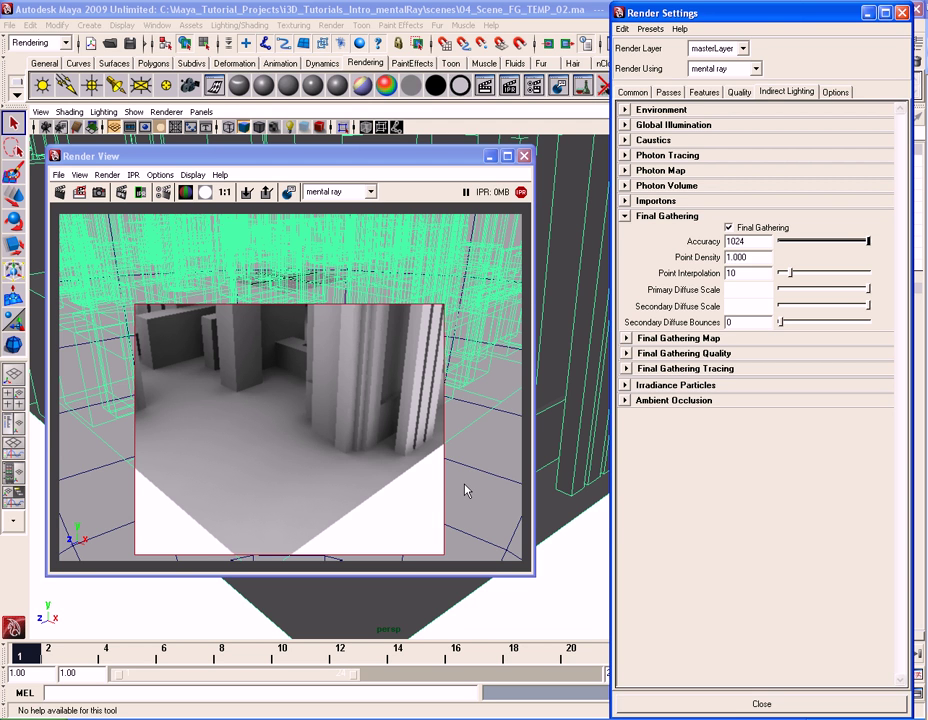
Step: Set the final gathering Accuracy to 32 and keep the resulting render for comparison
{"action": "double_click", "coordinate": [761, 241]}
{"action": "type", "text": "32"}
{"action": "key", "text": "Return"}
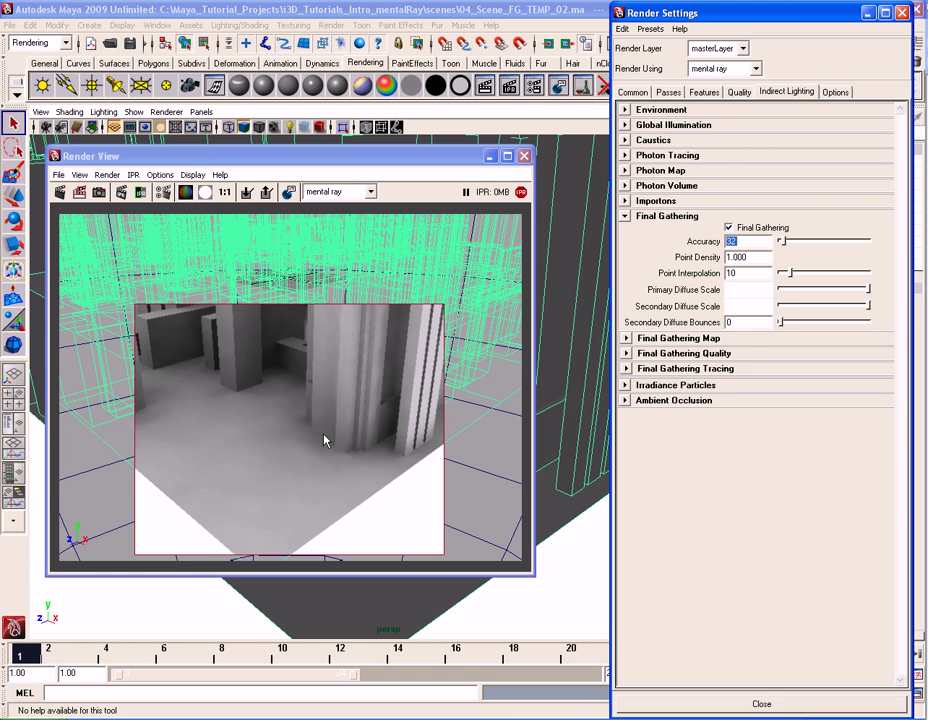
{"action": "left_click", "coordinate": [247, 192]}
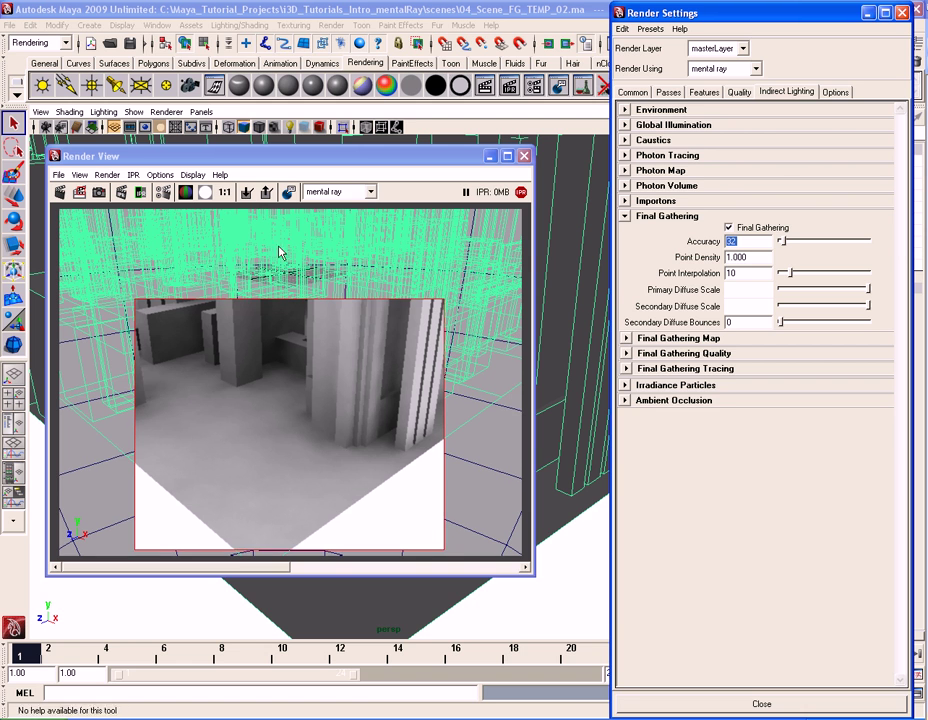
Step: Raise the final gathering Accuracy to 1024 and compare the new render with the stored one
{"action": "left_click_drag", "start_coordinate": [782, 241], "coordinate": [880, 248]}
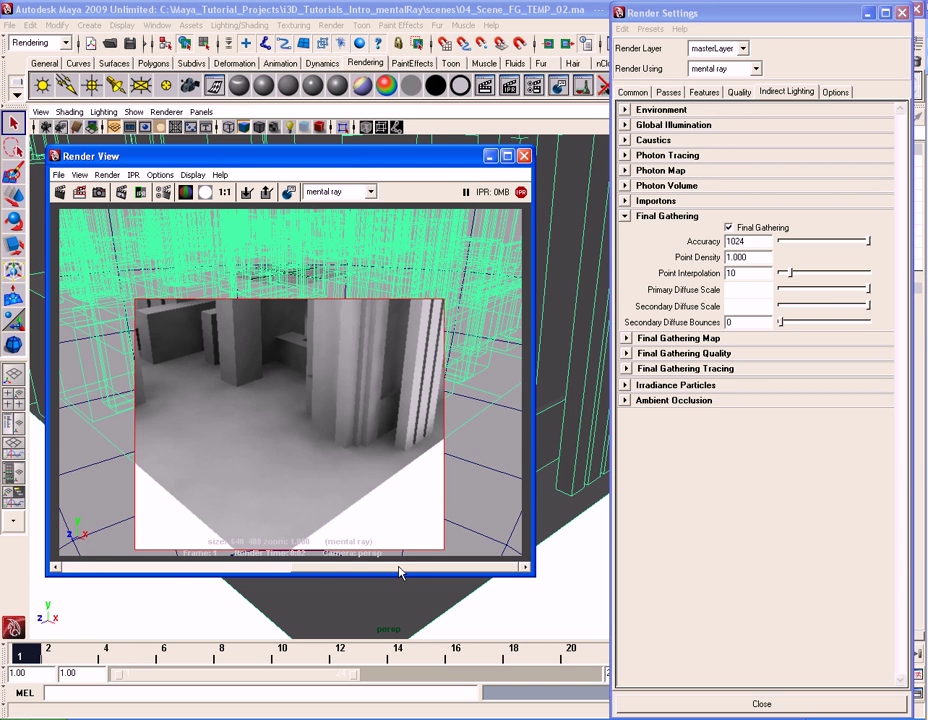
{"action": "left_click_drag", "start_coordinate": [400, 572], "coordinate": [166, 563]}
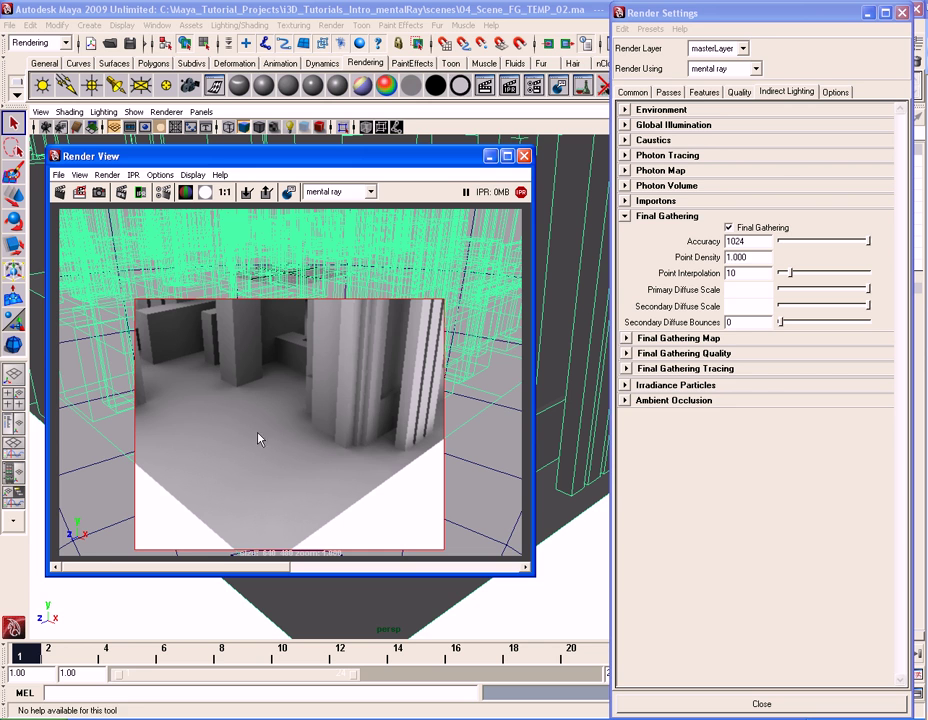
{"action": "left_click_drag", "start_coordinate": [241, 572], "coordinate": [454, 572]}
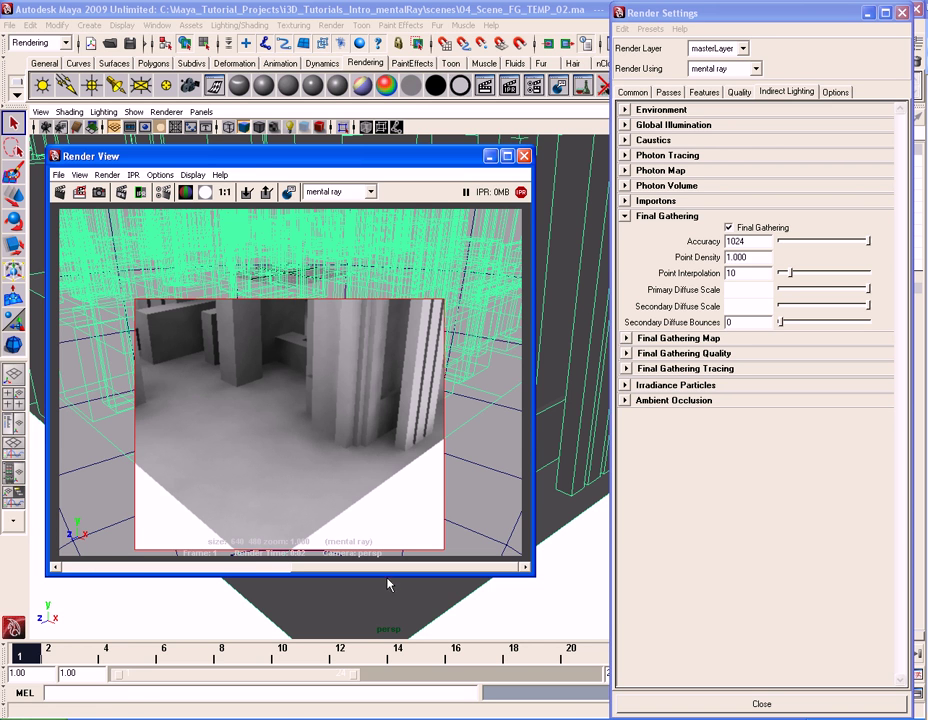
Step: Return the final gathering Accuracy to 32
{"action": "double_click", "coordinate": [757, 241]}
{"action": "type", "text": "32"}
{"action": "key", "text": "Return"}
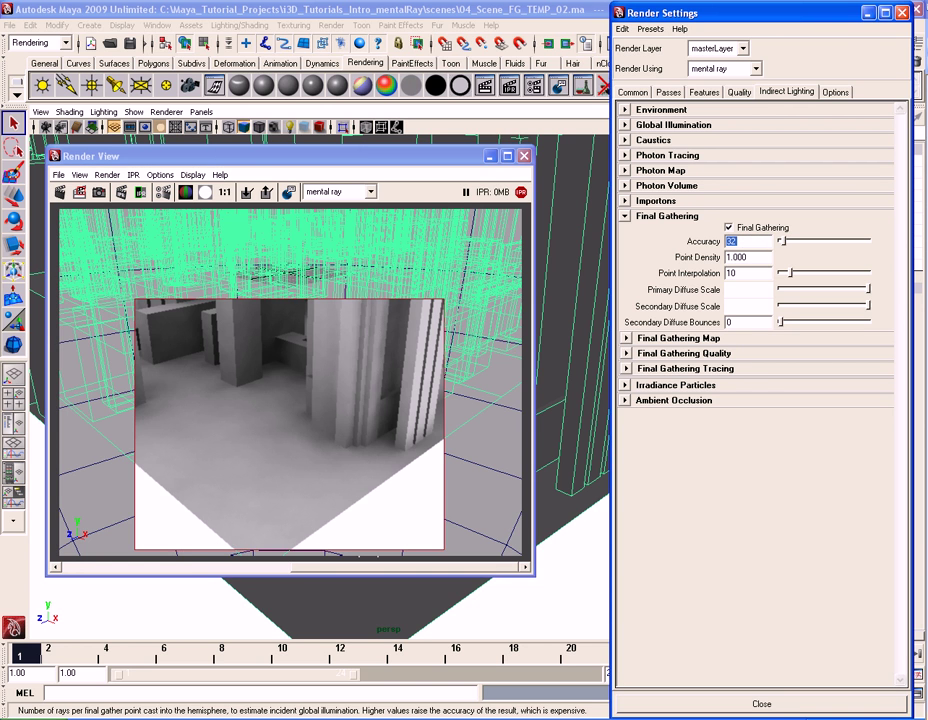
{"action": "double_click", "coordinate": [757, 258]}
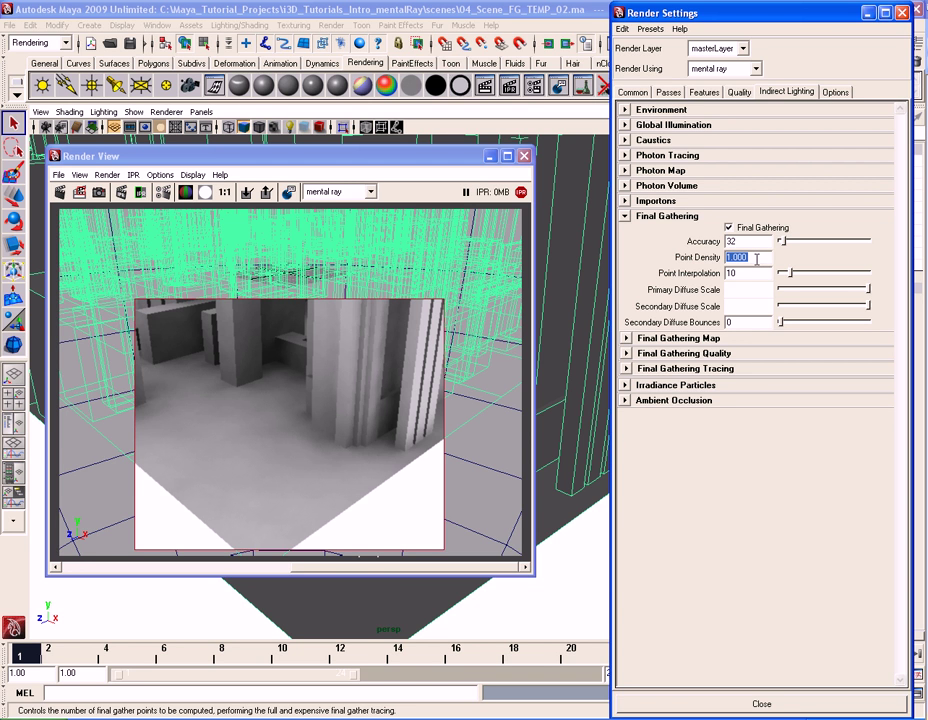
{"action": "left_click", "coordinate": [764, 245]}
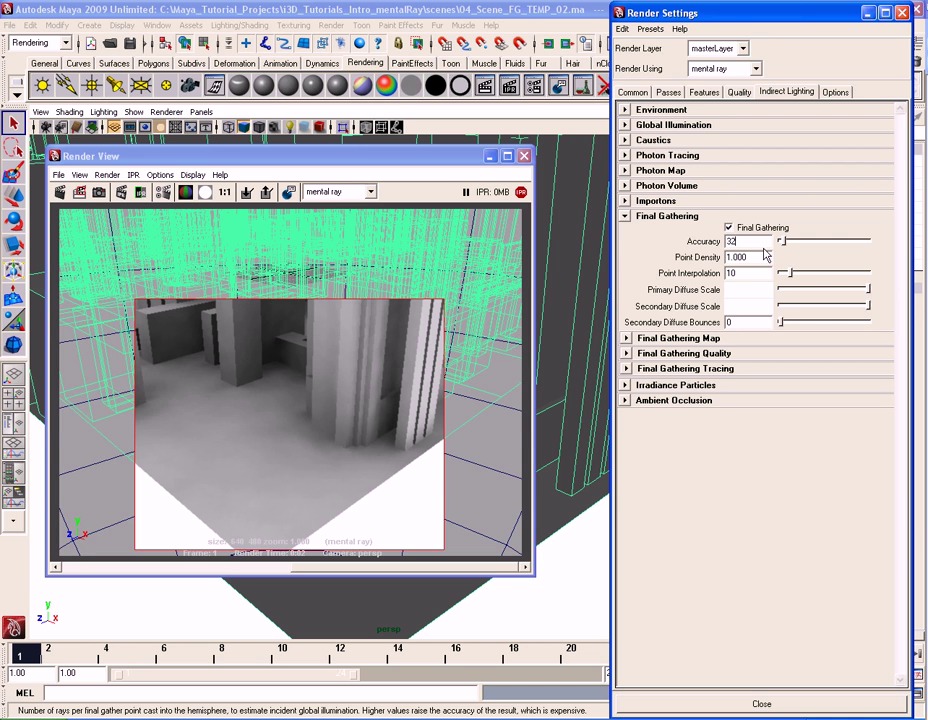
{"action": "left_click", "coordinate": [756, 259]}
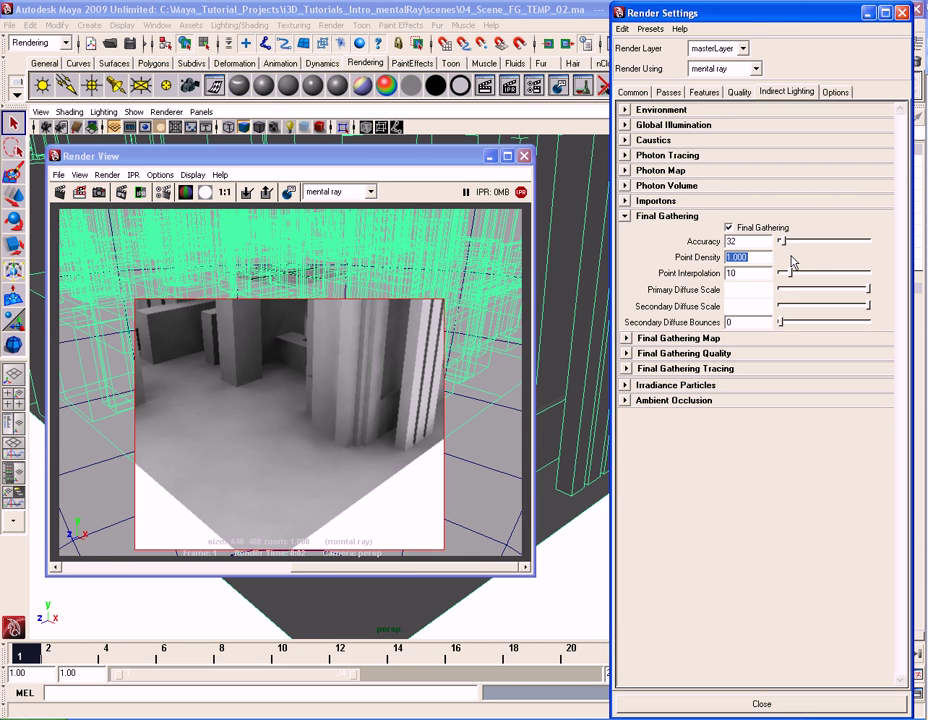
{"action": "left_click", "coordinate": [762, 241]}
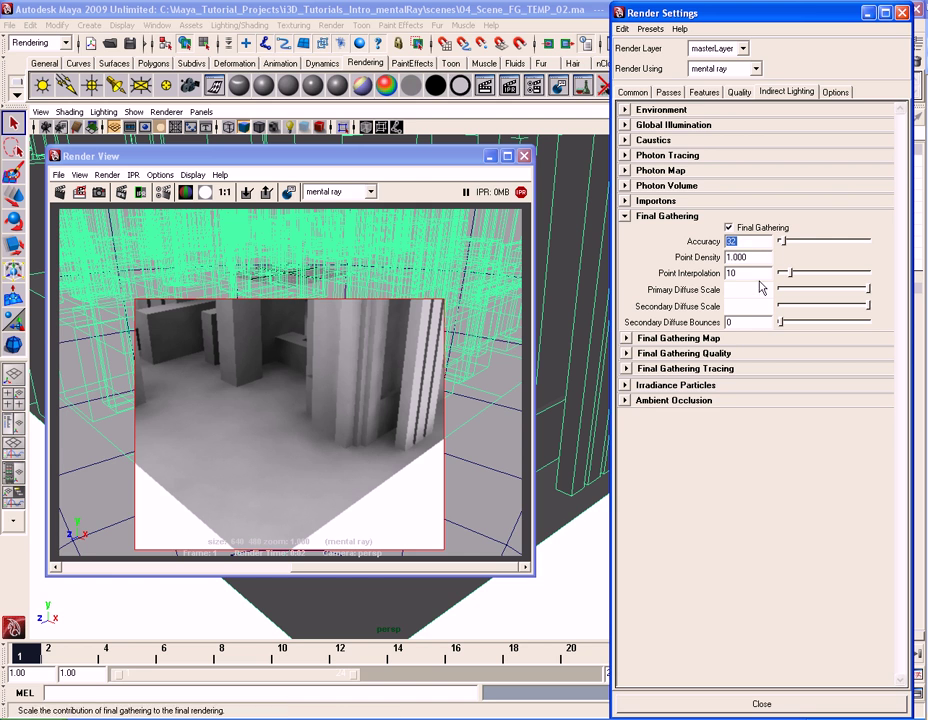
Step: Raise the Point Interpolation to 50 and keep the resulting render for comparison
{"action": "left_click", "coordinate": [757, 272]}
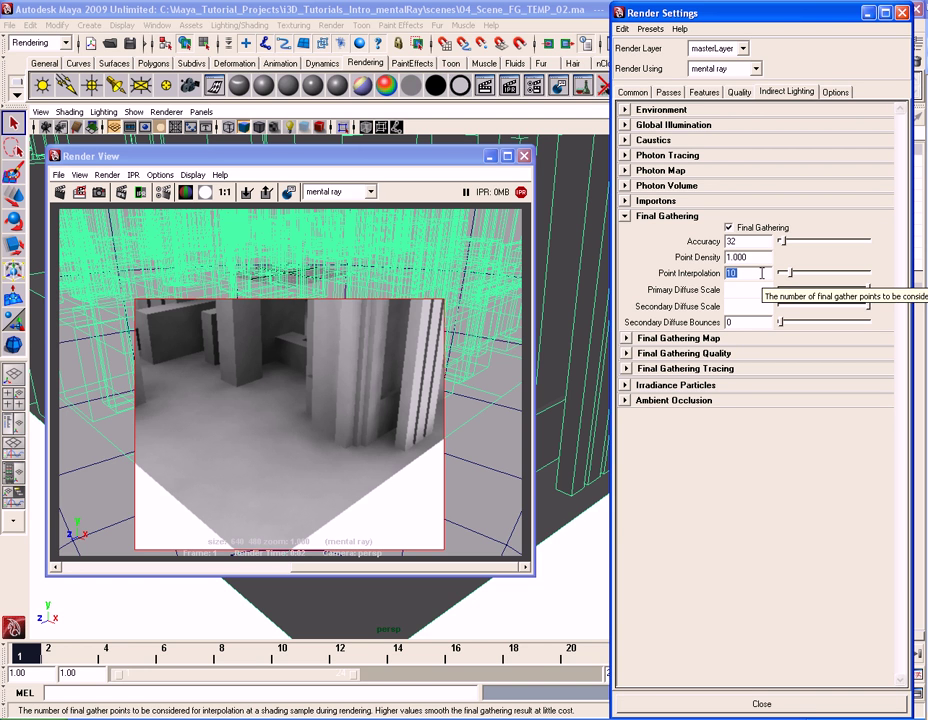
{"action": "left_click_drag", "start_coordinate": [789, 273], "coordinate": [839, 281]}
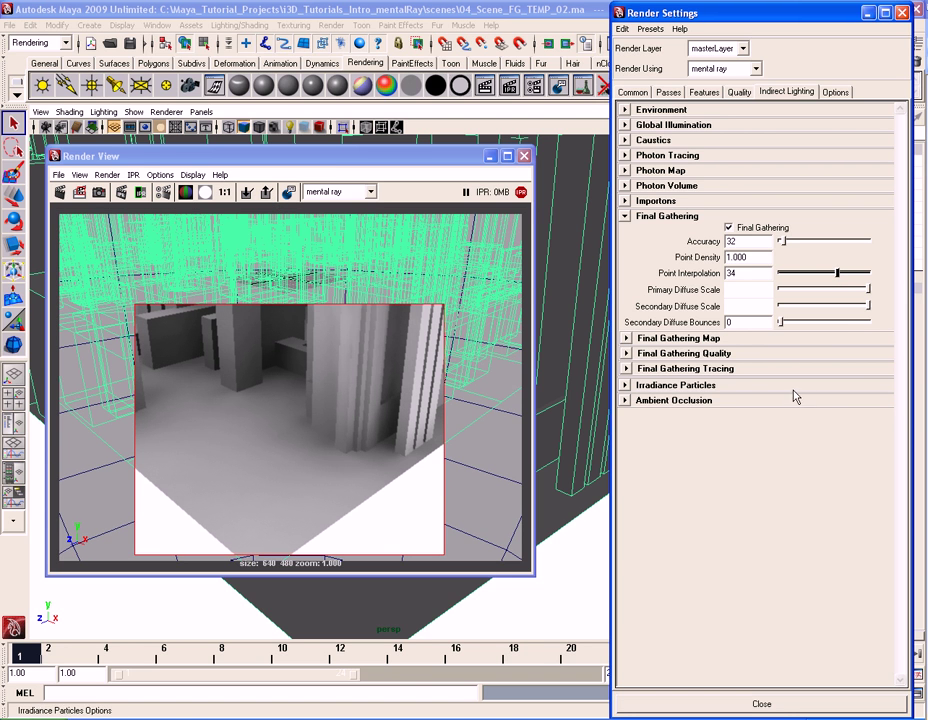
{"action": "left_click_drag", "start_coordinate": [837, 273], "coordinate": [866, 274]}
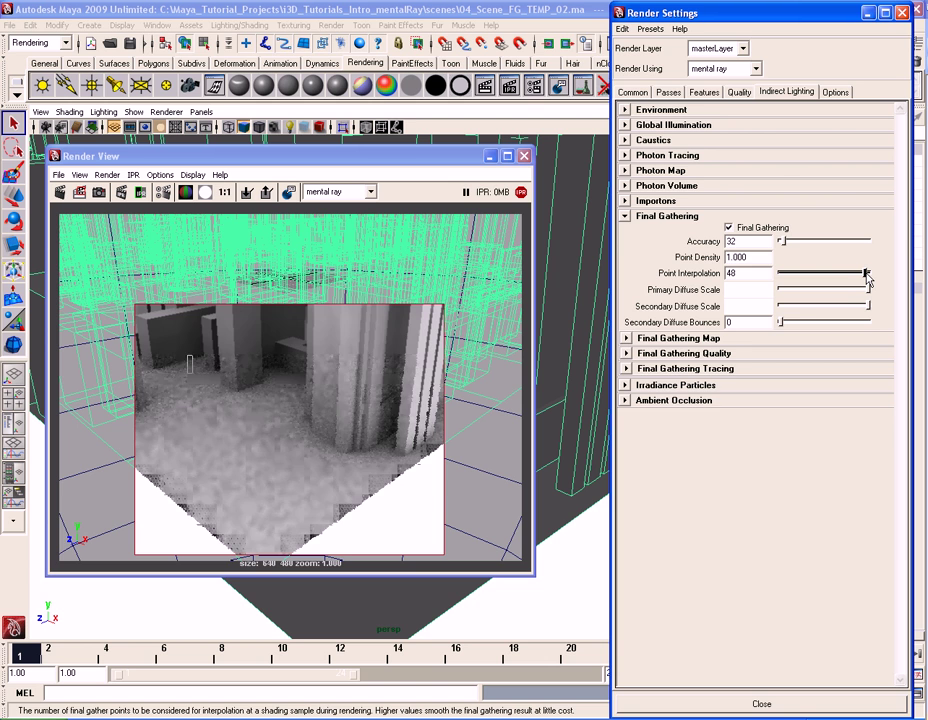
{"action": "left_click_drag", "start_coordinate": [868, 275], "coordinate": [878, 275]}
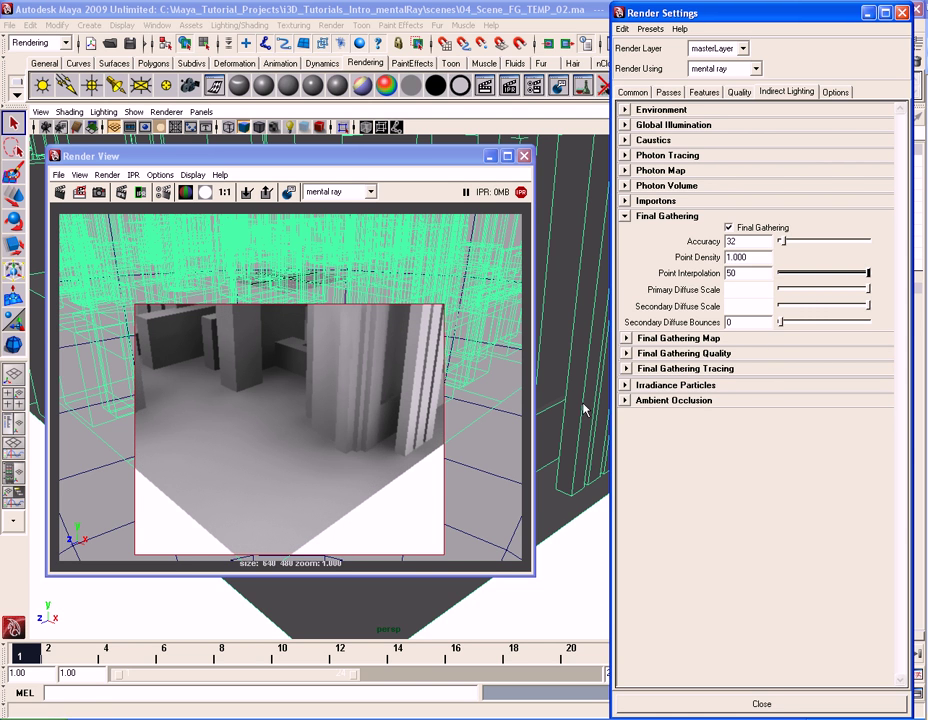
{"action": "left_click", "coordinate": [250, 196]}
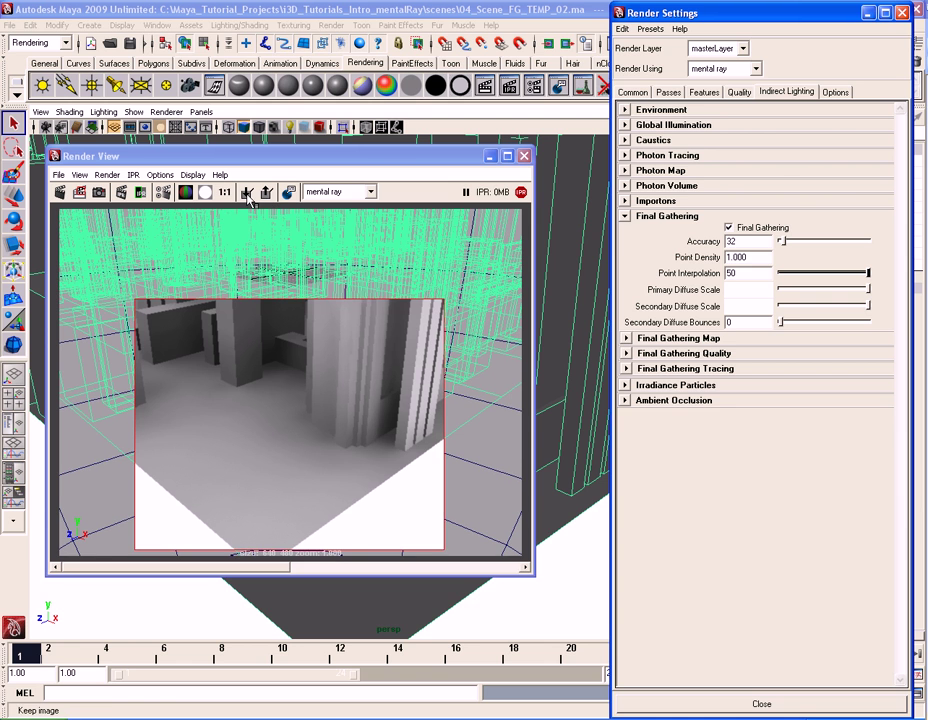
Step: Lower the Point Interpolation to 5 and remove the stored comparison render
{"action": "left_click", "coordinate": [798, 274]}
{"action": "left_click_drag", "start_coordinate": [798, 278], "coordinate": [777, 274]}
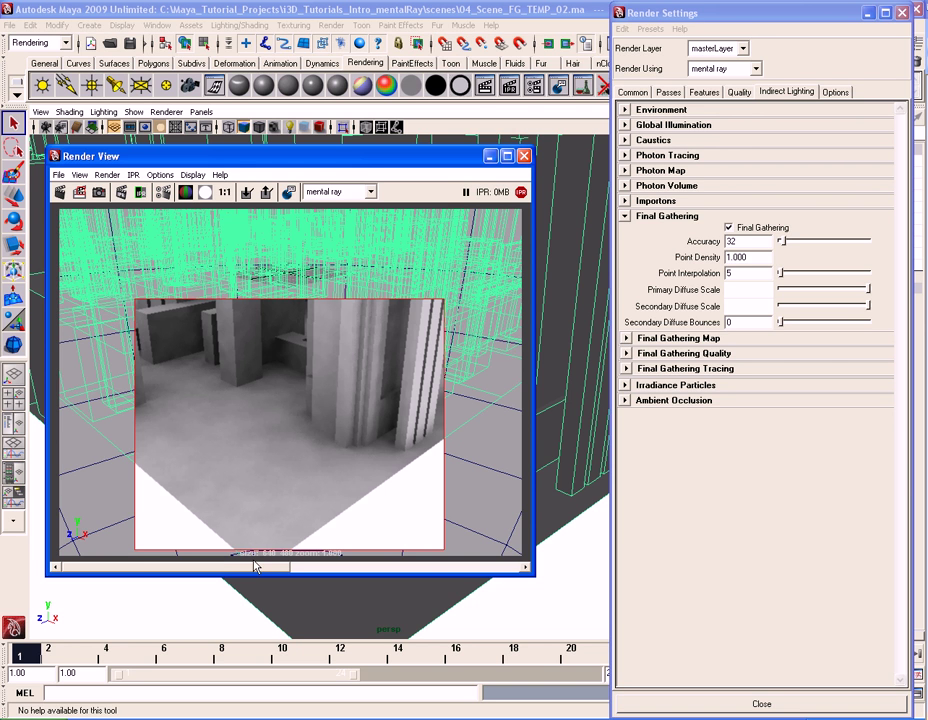
{"action": "left_click", "coordinate": [266, 192]}
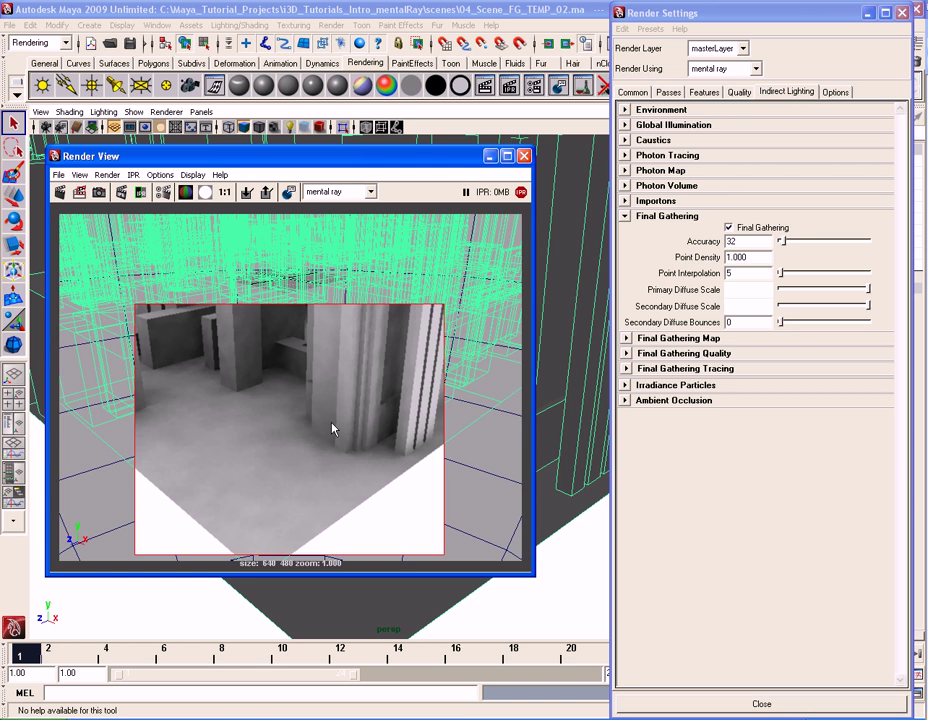
Step: Try a red and a pale blue tint for the Primary Diffuse Scale and return its color to white
{"action": "left_click", "coordinate": [745, 291]}
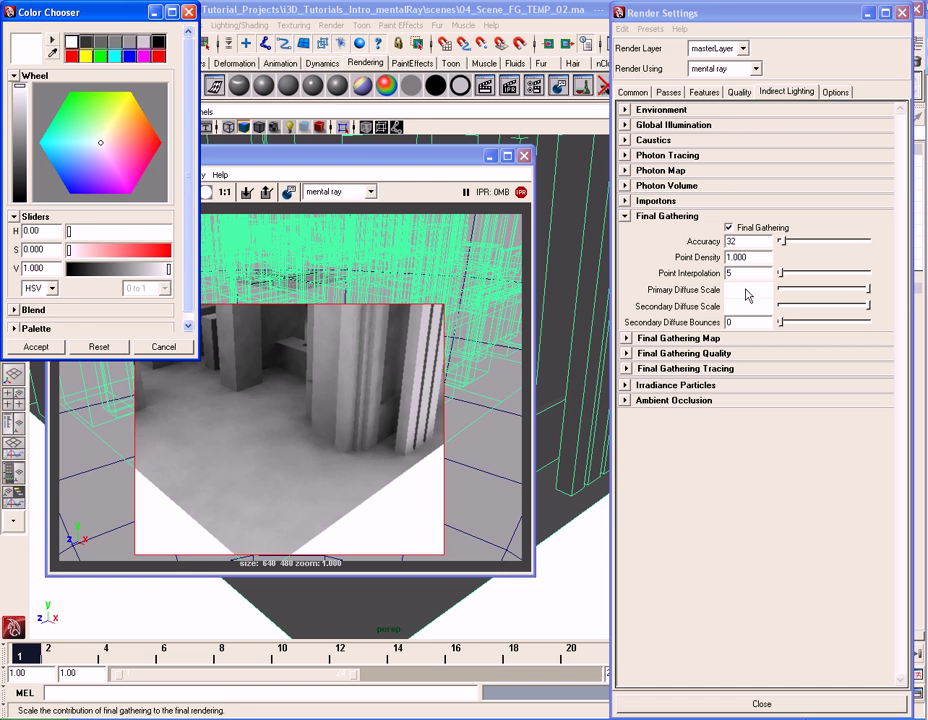
{"action": "left_click_drag", "start_coordinate": [101, 149], "coordinate": [137, 149]}
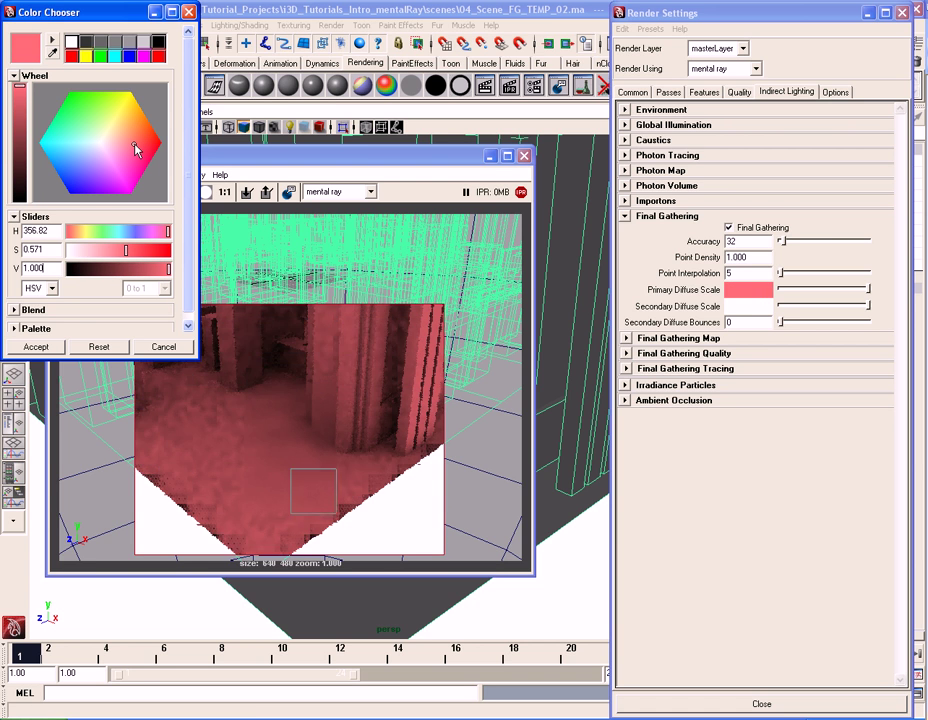
{"action": "left_click_drag", "start_coordinate": [136, 147], "coordinate": [90, 162]}
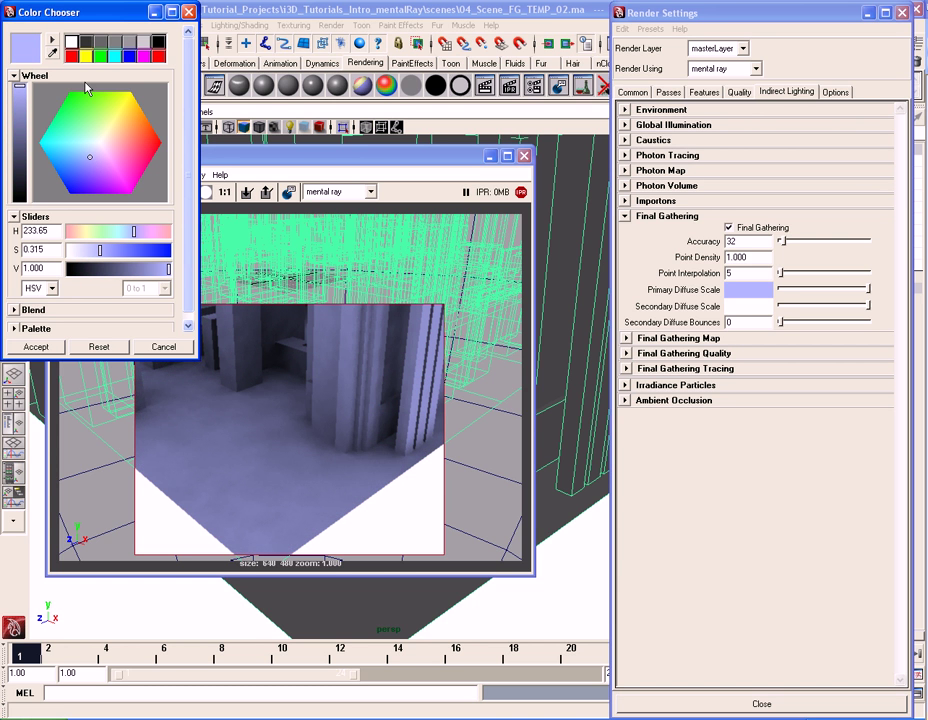
{"action": "left_click", "coordinate": [70, 41]}
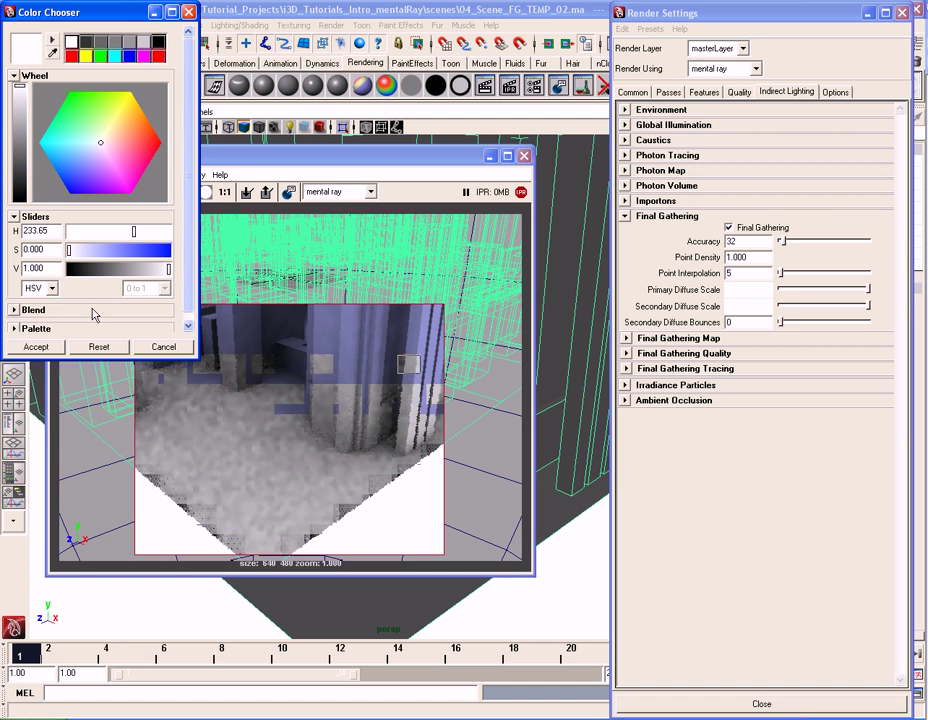
Step: Set the HSV brightness (V) of the Primary Diffuse Scale color to 2
{"action": "double_click", "coordinate": [34, 268]}
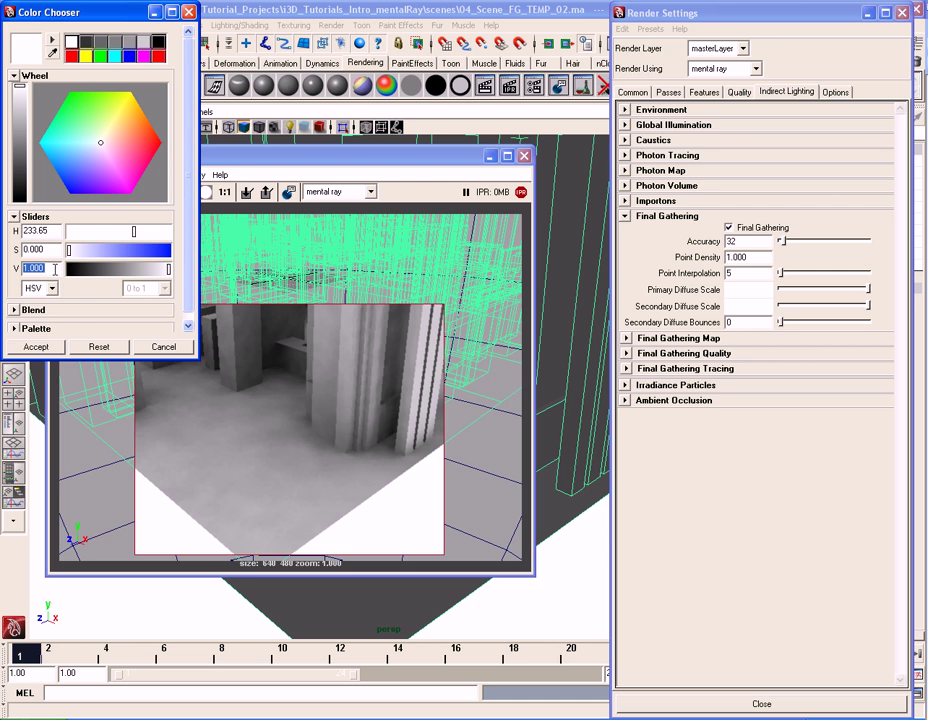
{"action": "type", "text": "2"}
{"action": "key", "text": "Return"}
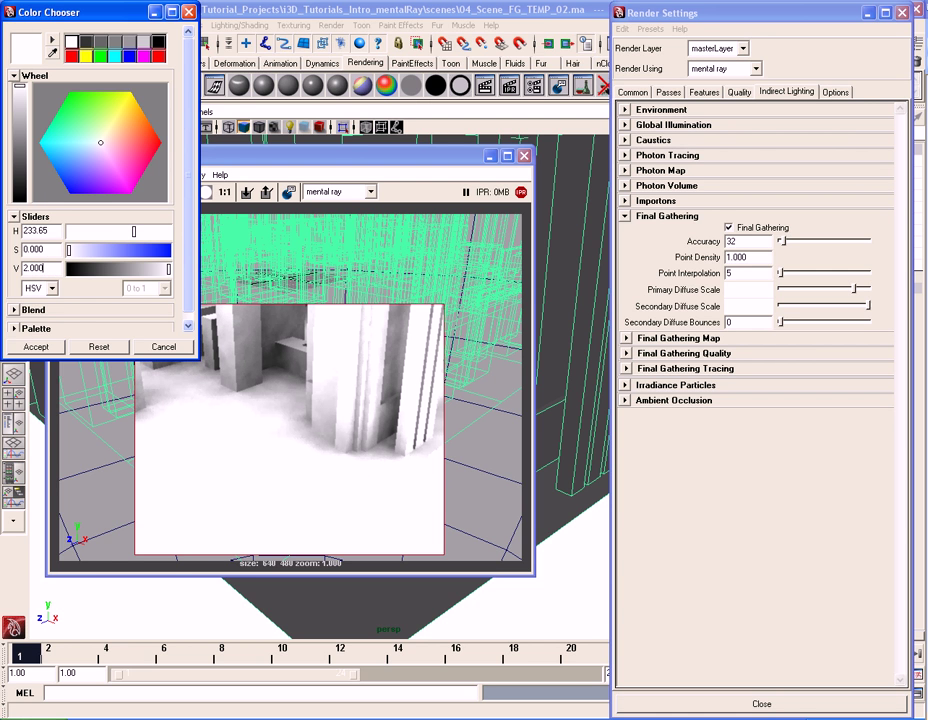
Step: Set the Primary Diffuse Scale color's HSV brightness (V) back to 1
{"action": "double_click", "coordinate": [55, 270]}
{"action": "type", "text": "1"}
{"action": "key", "text": "Return"}
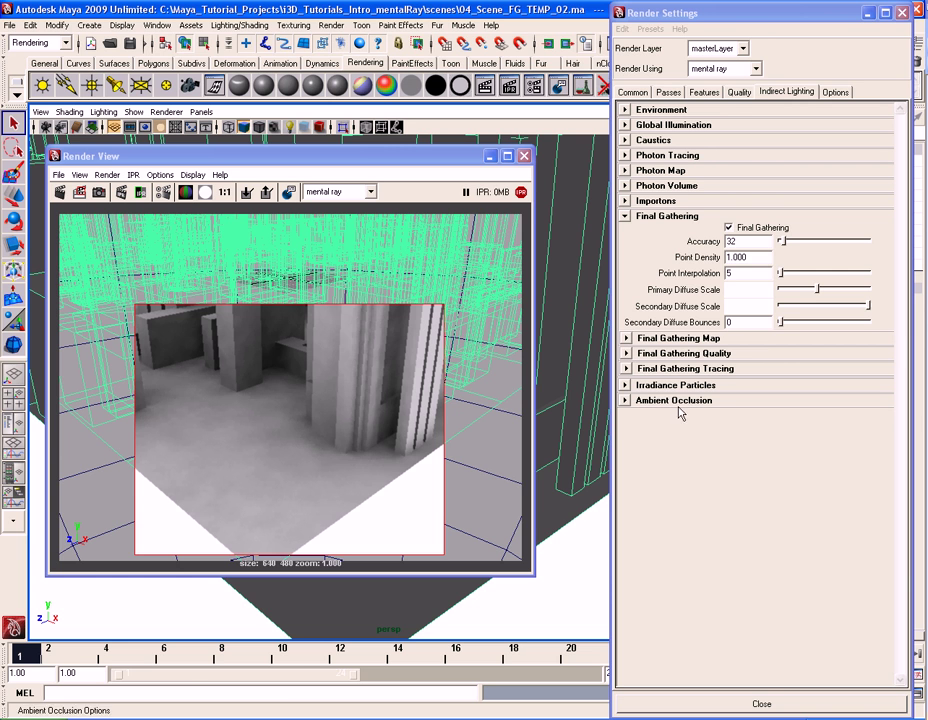
Step: Try pale red, green and blue tints for the Secondary Diffuse Scale, return it to white and close the color chooser
{"action": "left_click", "coordinate": [760, 308]}
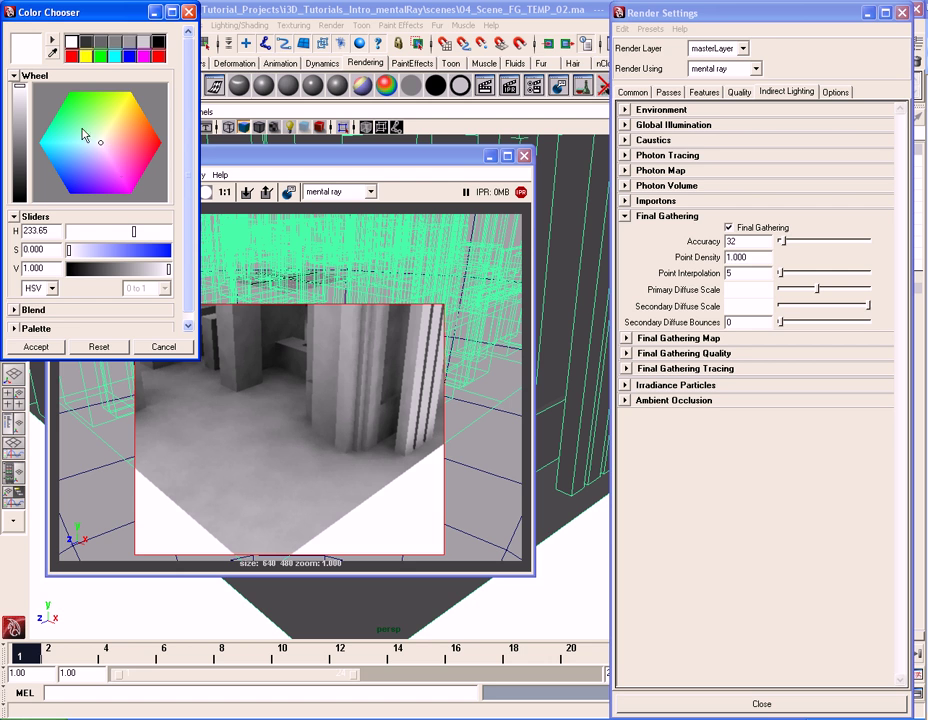
{"action": "left_click", "coordinate": [131, 147]}
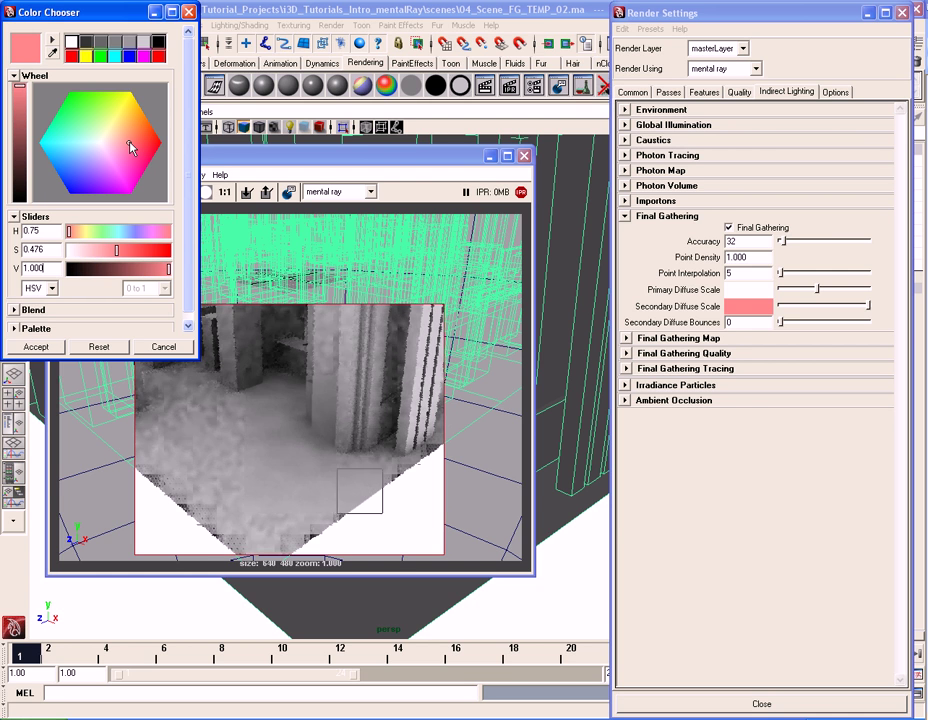
{"action": "left_click", "coordinate": [91, 128]}
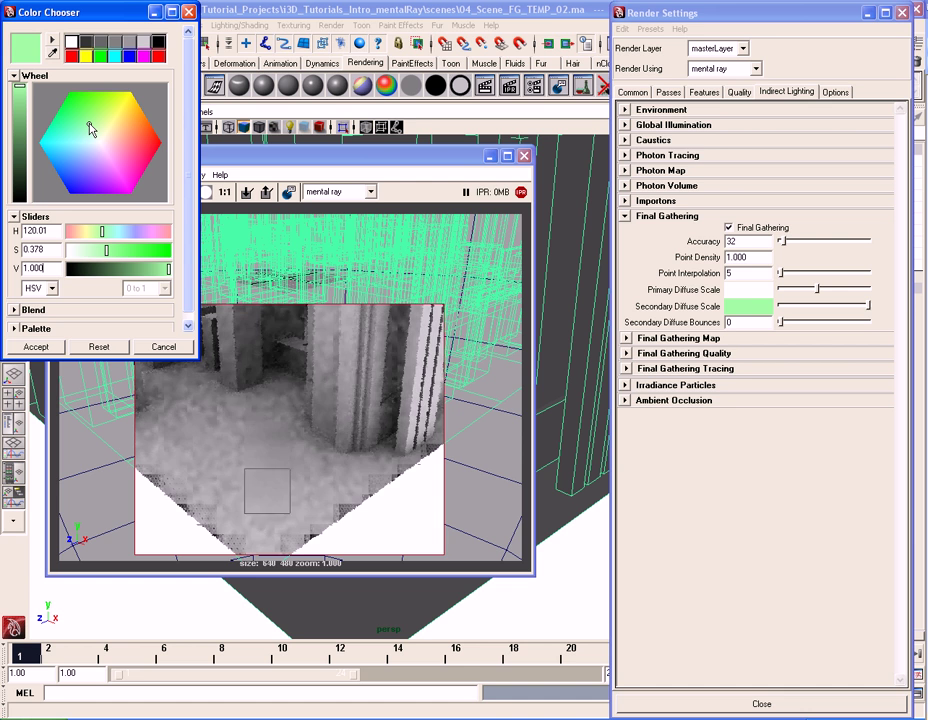
{"action": "left_click", "coordinate": [88, 157]}
{"action": "left_click", "coordinate": [72, 43]}
{"action": "left_click", "coordinate": [164, 347]}
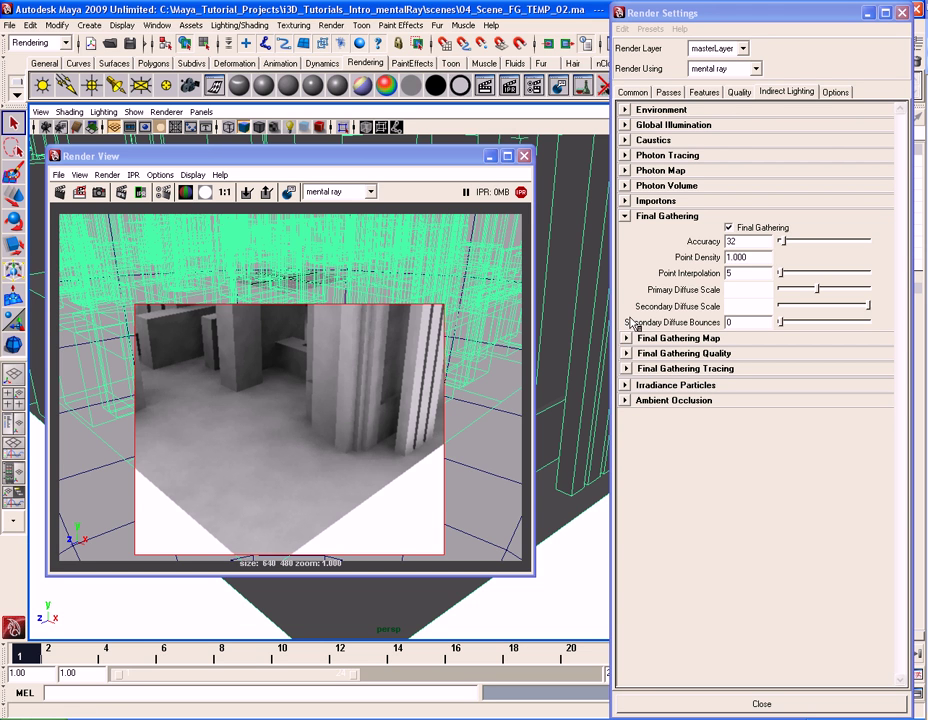
Step: Compare Secondary Diffuse Bounces of 1, 2, 5, 3 and 0 in the IPR render and settle on 1
{"action": "double_click", "coordinate": [746, 323]}
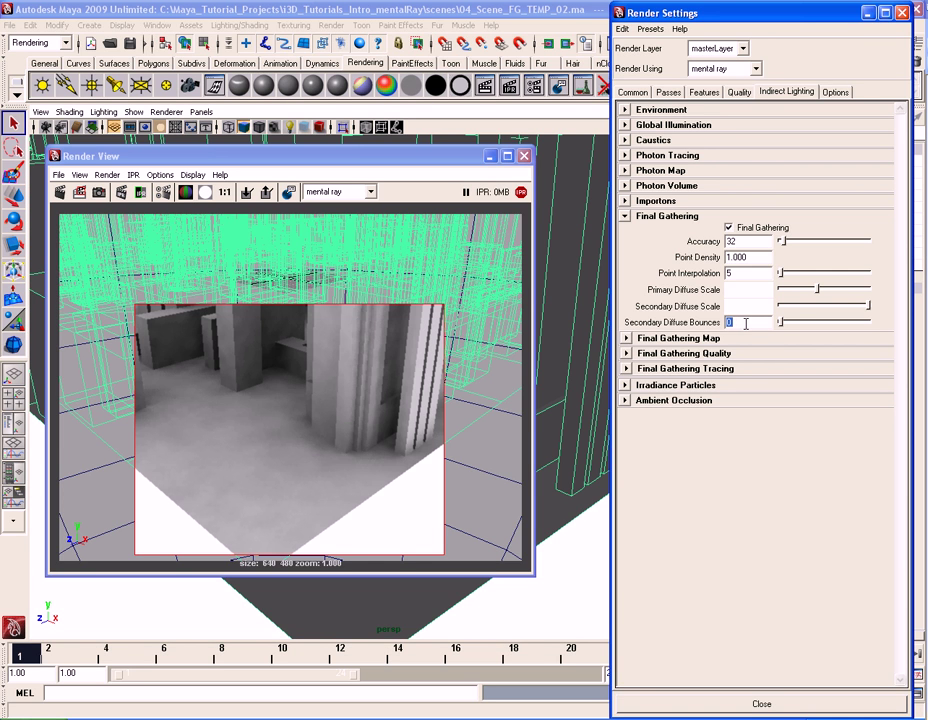
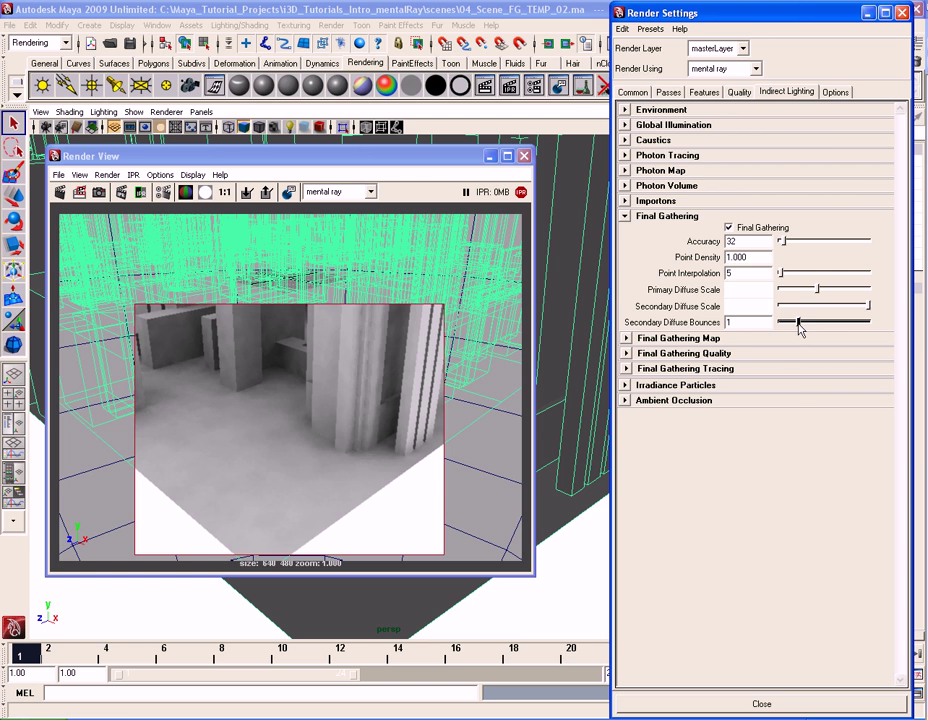
{"action": "left_click_drag", "start_coordinate": [800, 328], "coordinate": [817, 325]}
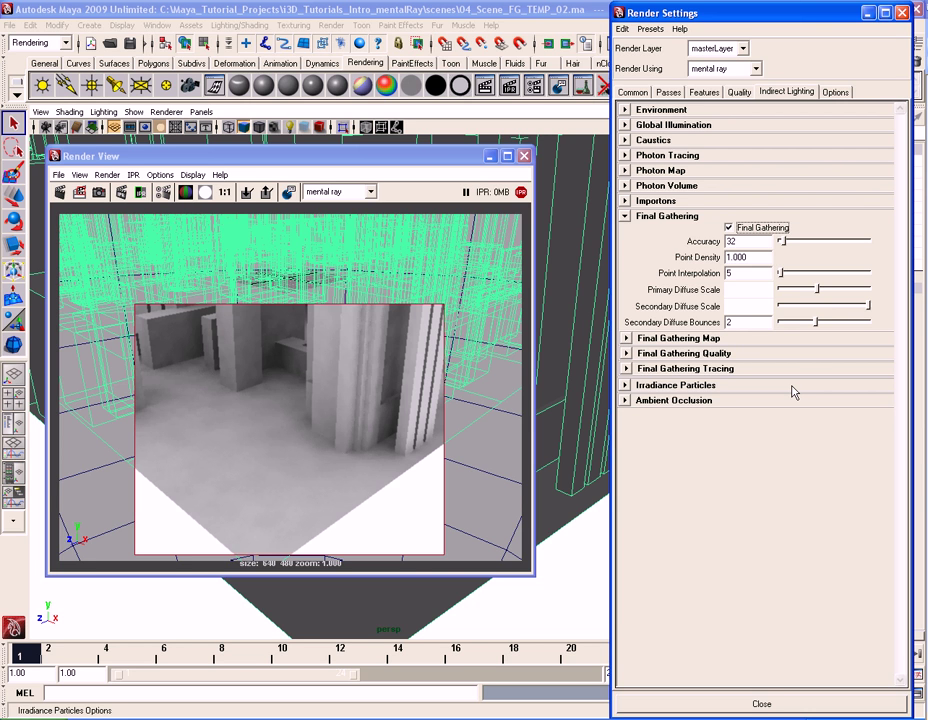
{"action": "left_click_drag", "start_coordinate": [817, 322], "coordinate": [869, 322]}
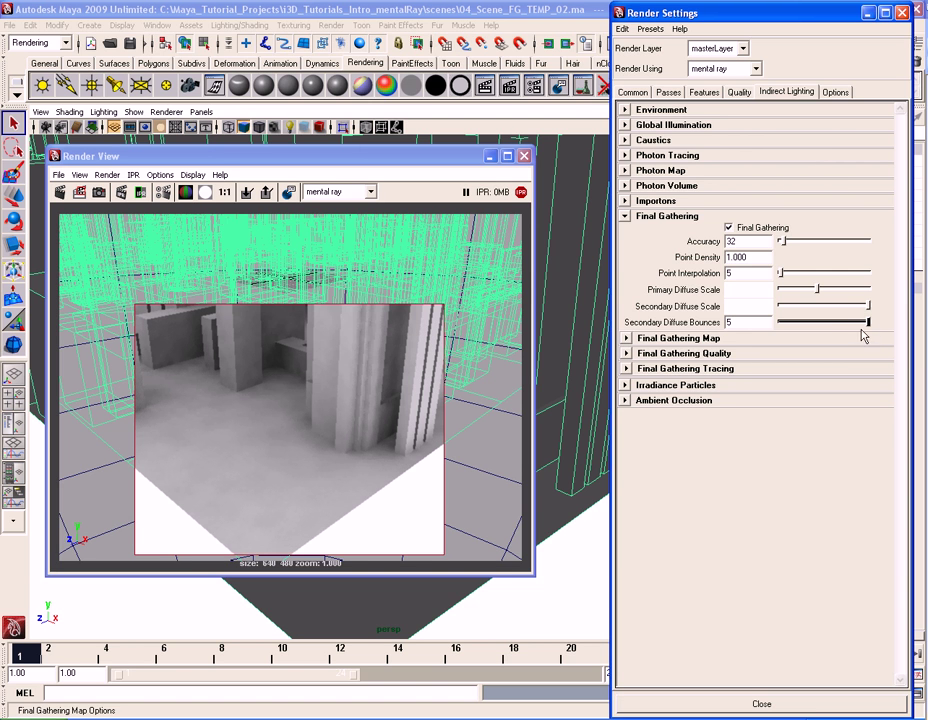
{"action": "left_click_drag", "start_coordinate": [869, 324], "coordinate": [835, 325]}
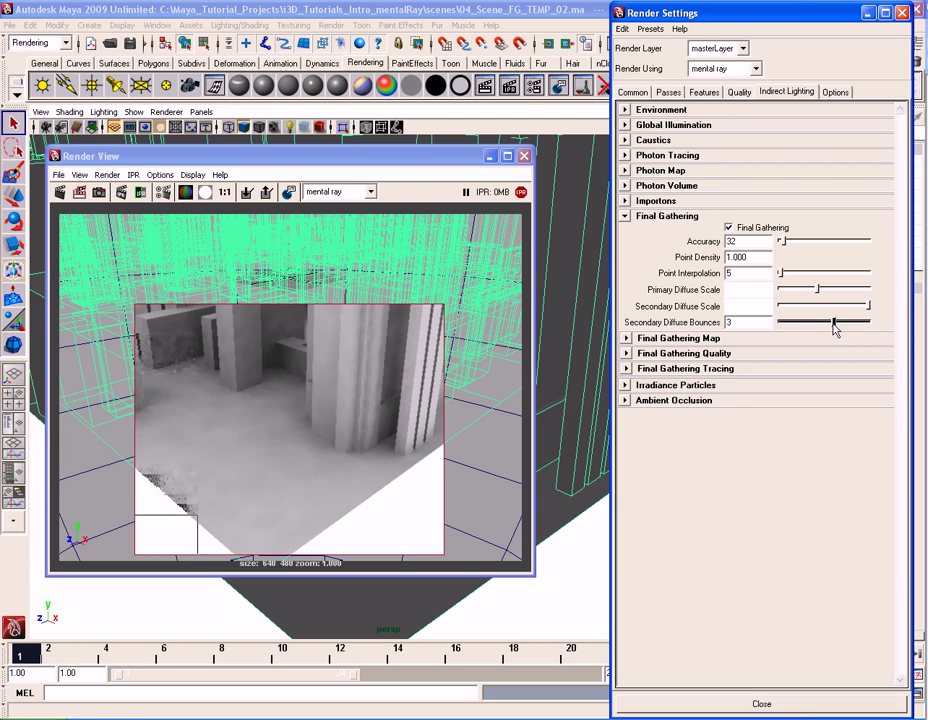
{"action": "left_click_drag", "start_coordinate": [835, 325], "coordinate": [781, 322]}
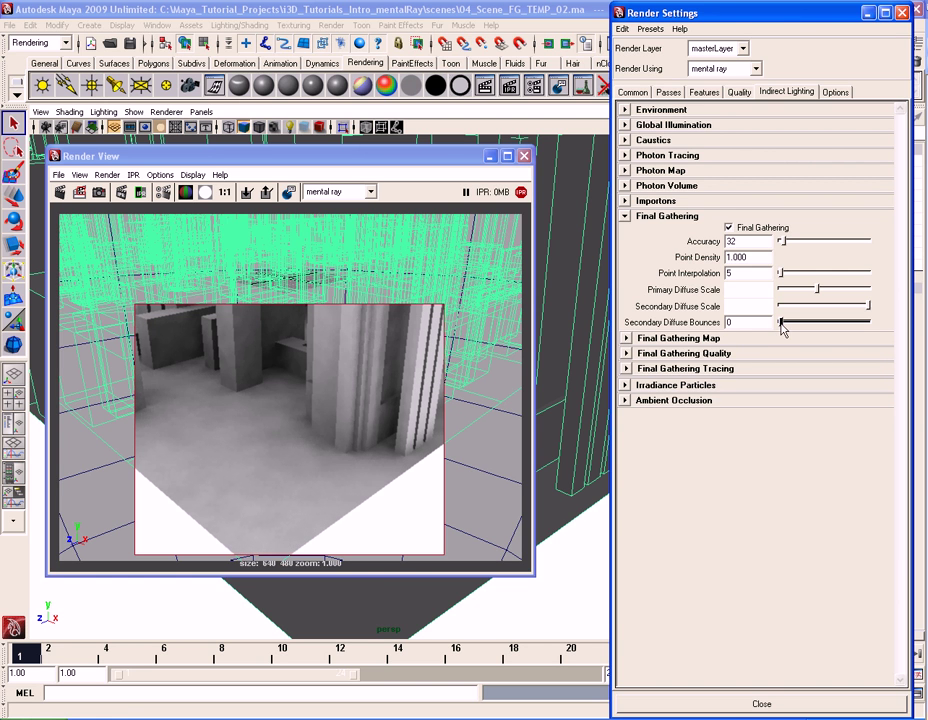
{"action": "left_click_drag", "start_coordinate": [781, 322], "coordinate": [795, 322]}
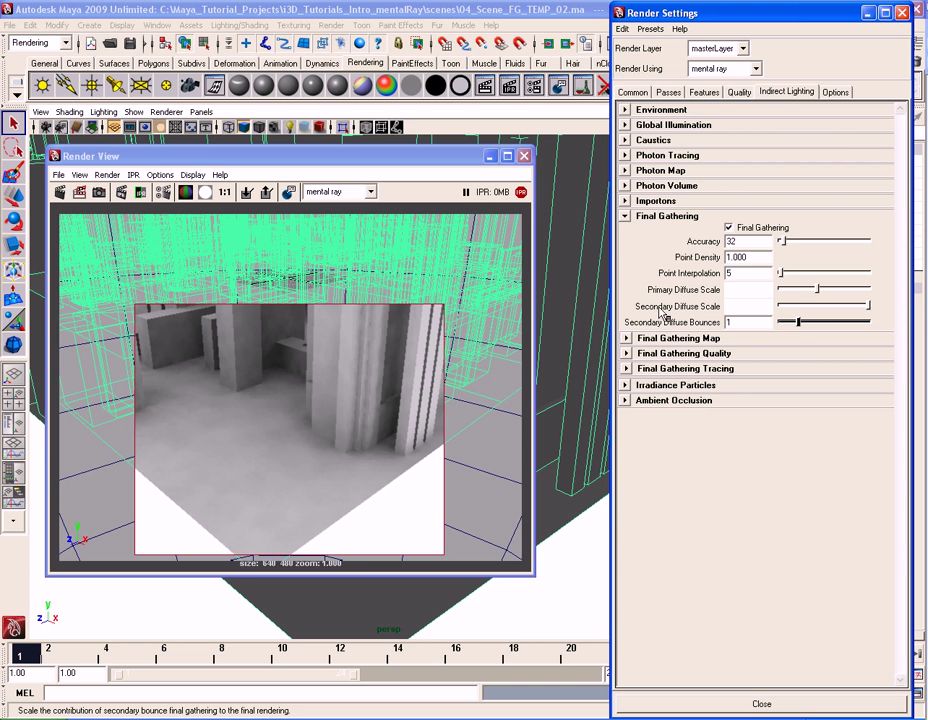
Step: Tint the Secondary Diffuse Scale light green, with hue 118.18 and saturation 0.534, and accept the color
{"action": "left_click", "coordinate": [750, 310]}
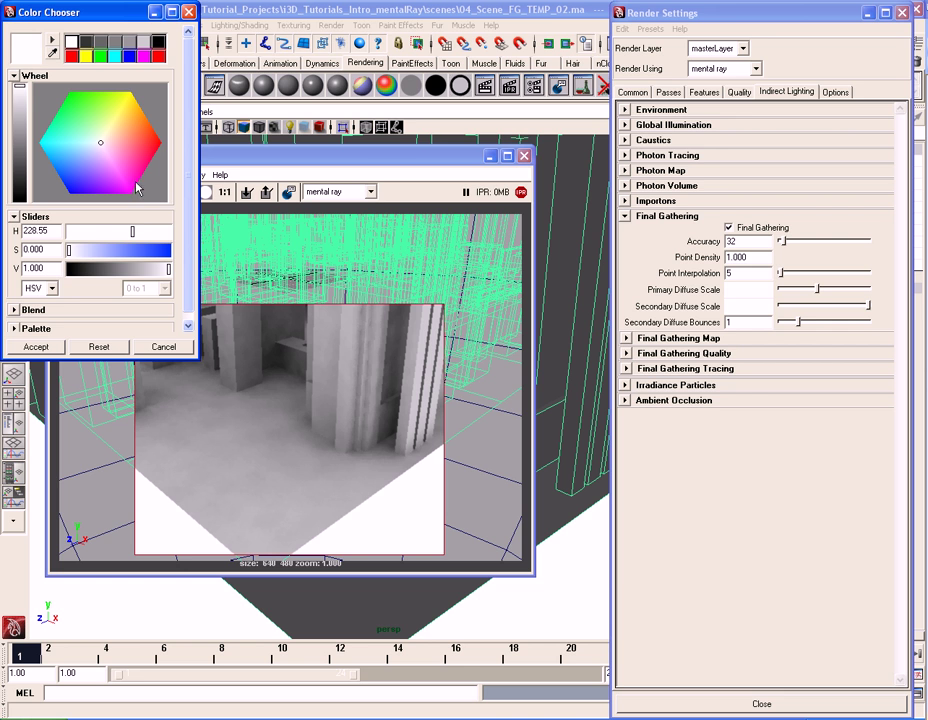
{"action": "left_click", "coordinate": [87, 121]}
{"action": "left_click", "coordinate": [85, 116]}
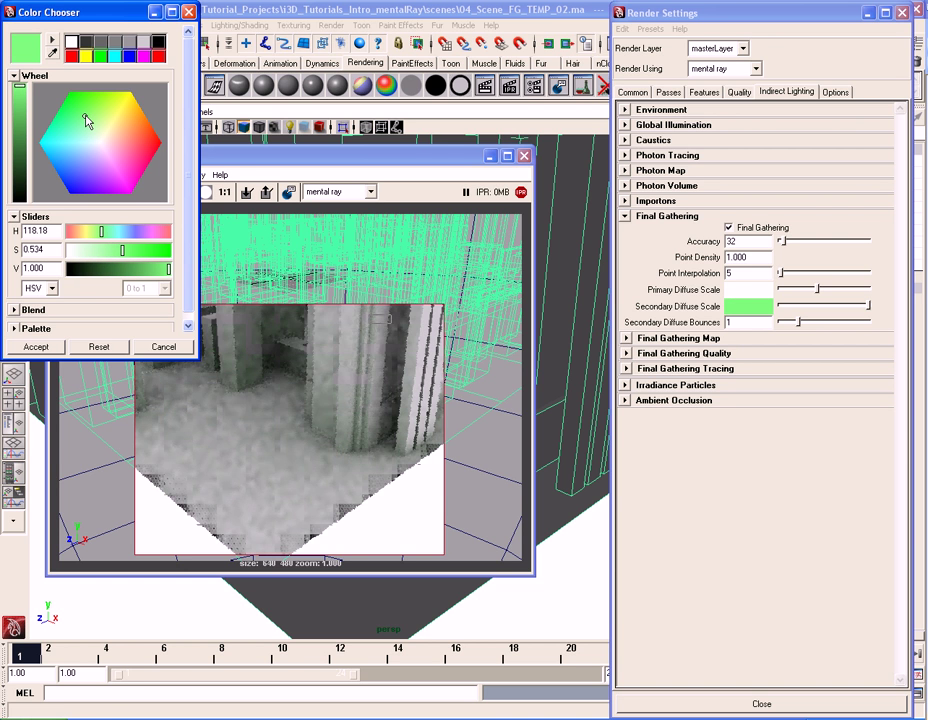
{"action": "left_click", "coordinate": [36, 346]}
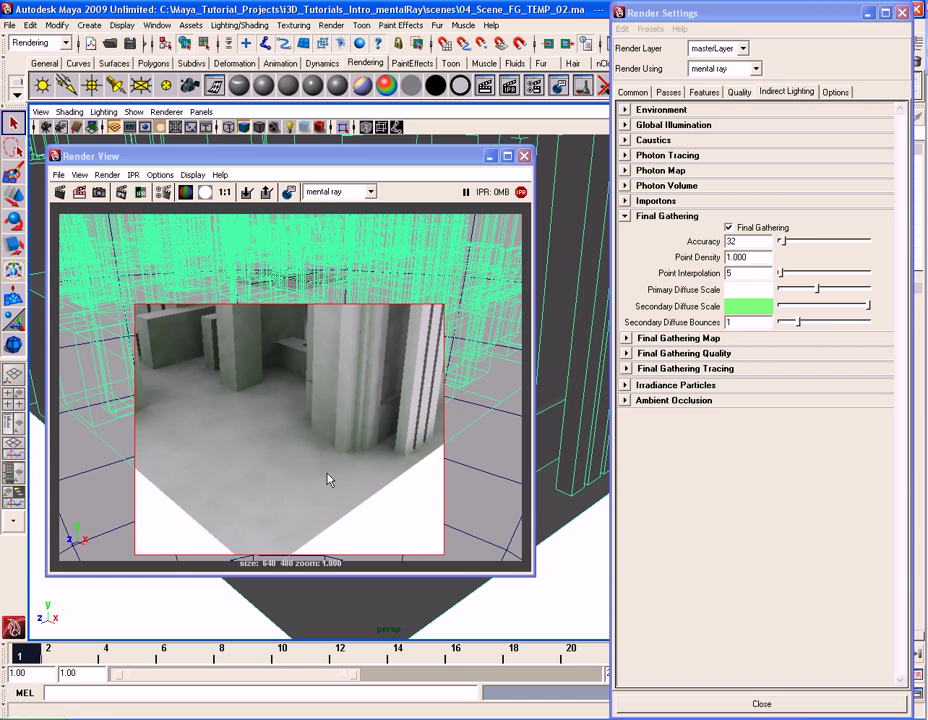
Step: Try an HSV brightness (V) of 2 for the green Secondary Diffuse Scale color and discard the change
{"action": "left_click", "coordinate": [762, 308]}
{"action": "double_click", "coordinate": [50, 268]}
{"action": "type", "text": "2"}
{"action": "key", "text": "Return"}
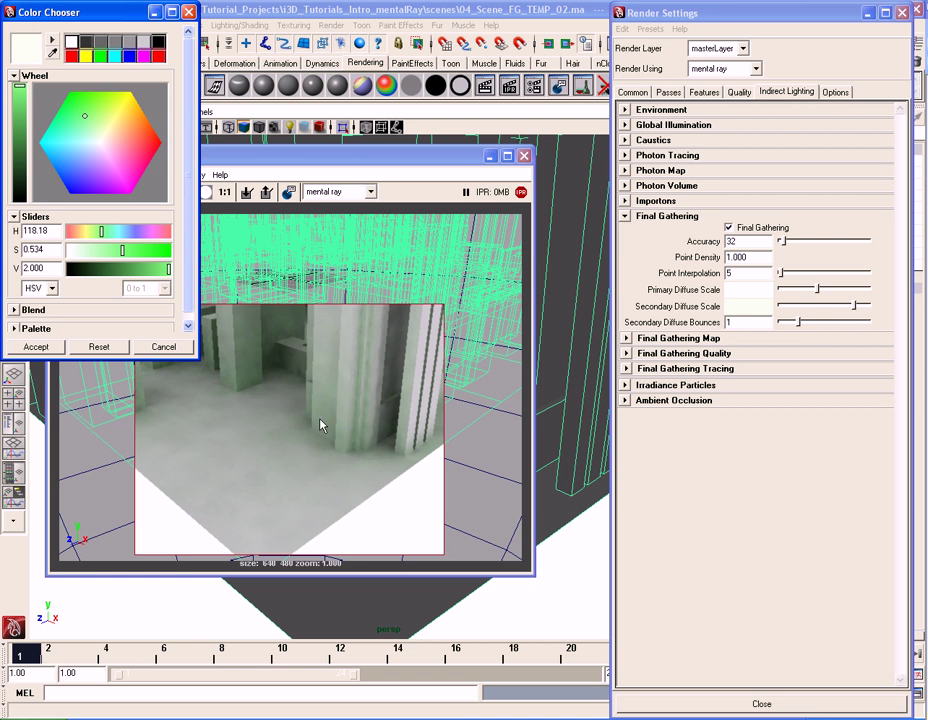
{"action": "left_click", "coordinate": [163, 348]}
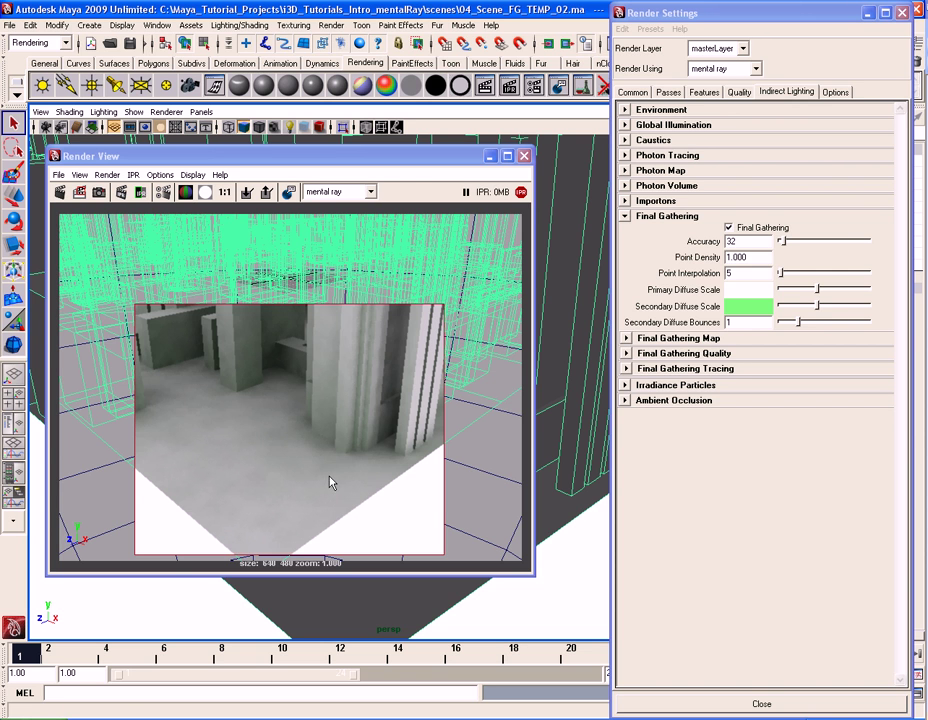
Step: Look over the Final Gathering Map options, collapse them and expand the Final Gathering Quality options
{"action": "left_click", "coordinate": [683, 340]}
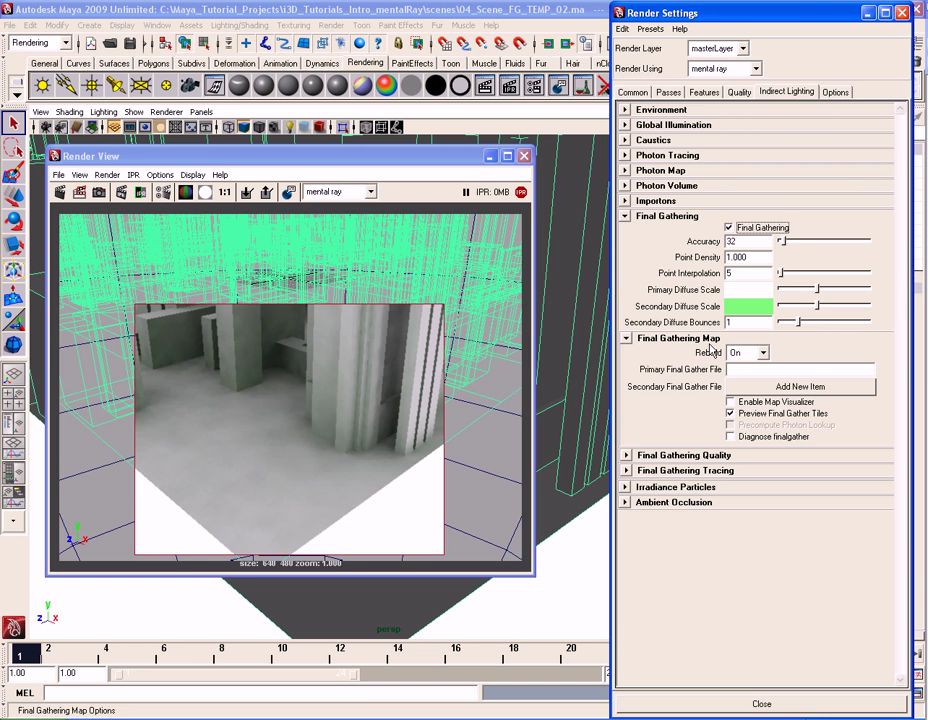
{"action": "left_click", "coordinate": [683, 341]}
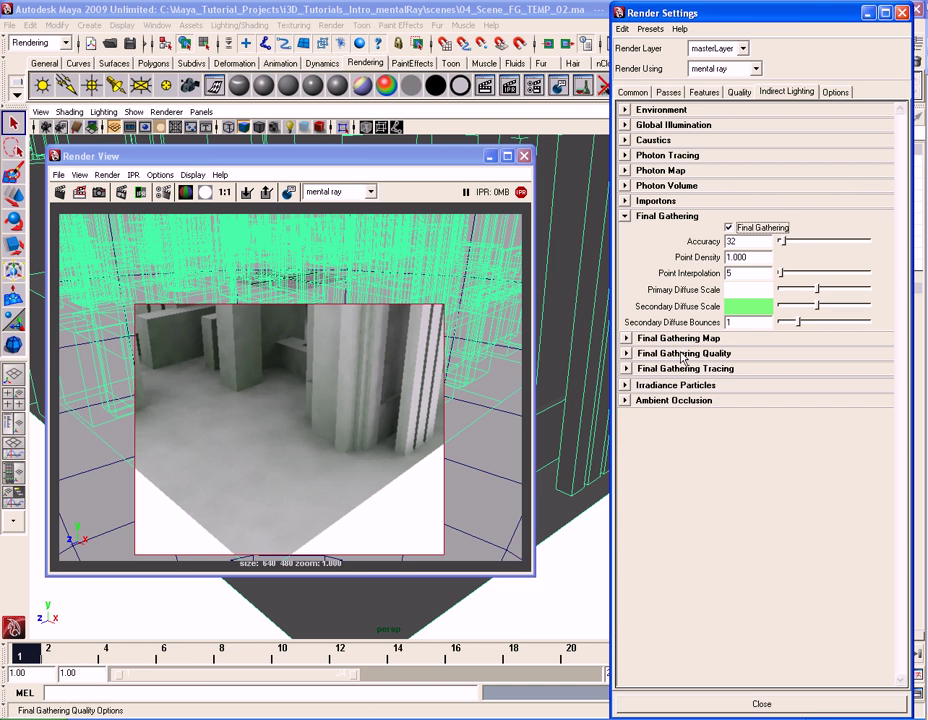
{"action": "left_click", "coordinate": [713, 354]}
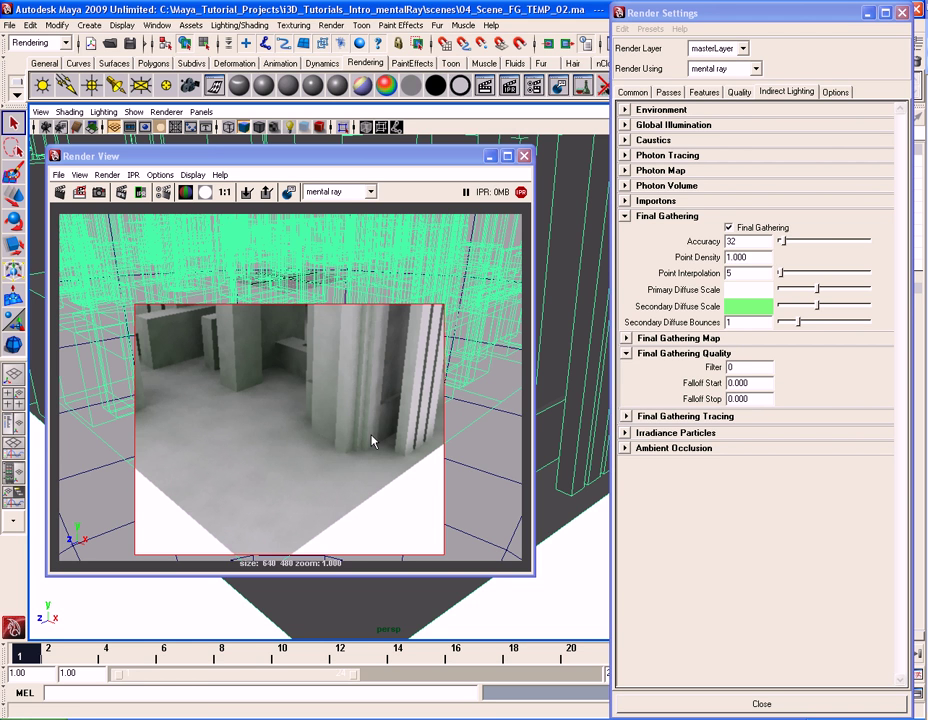
Step: Keep the current render image for comparison and try a Final Gathering Quality Filter of 2
{"action": "left_click", "coordinate": [248, 191]}
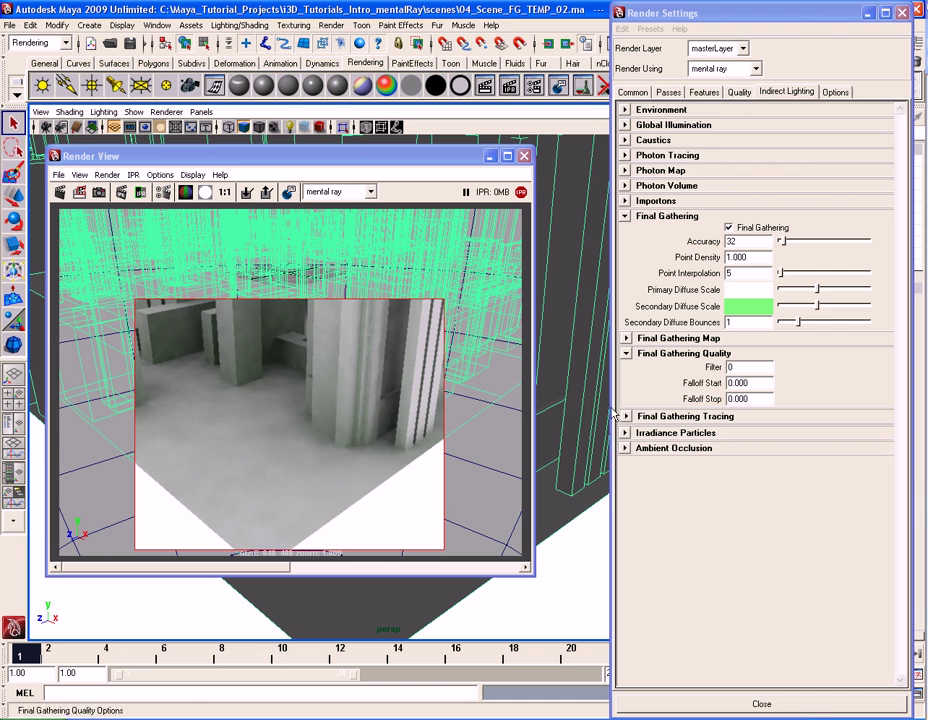
{"action": "left_click", "coordinate": [760, 368]}
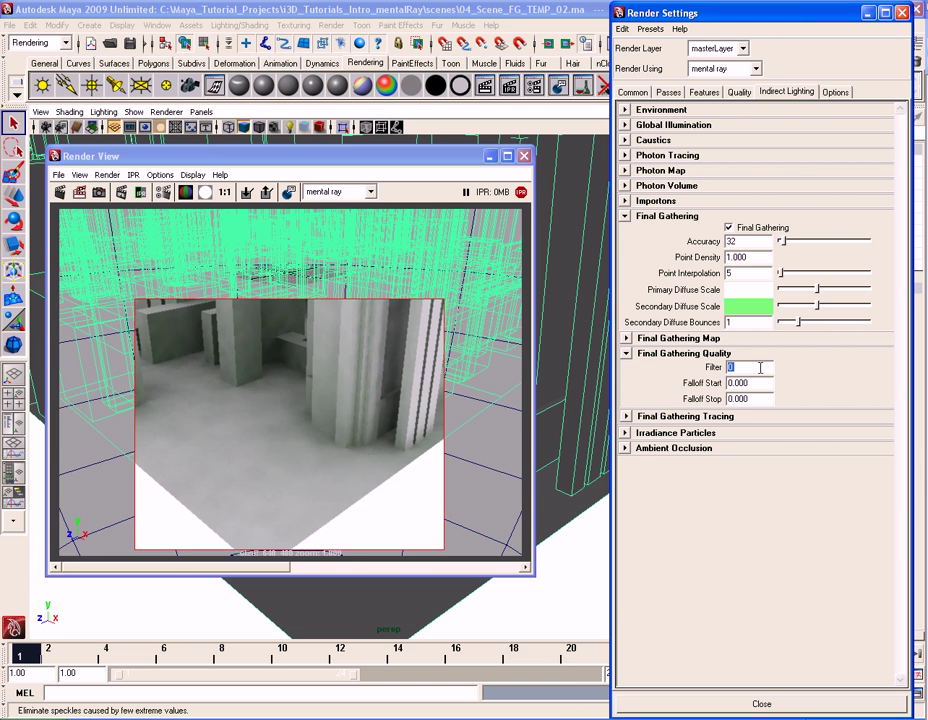
{"action": "type", "text": "2"}
{"action": "key", "text": "Return"}
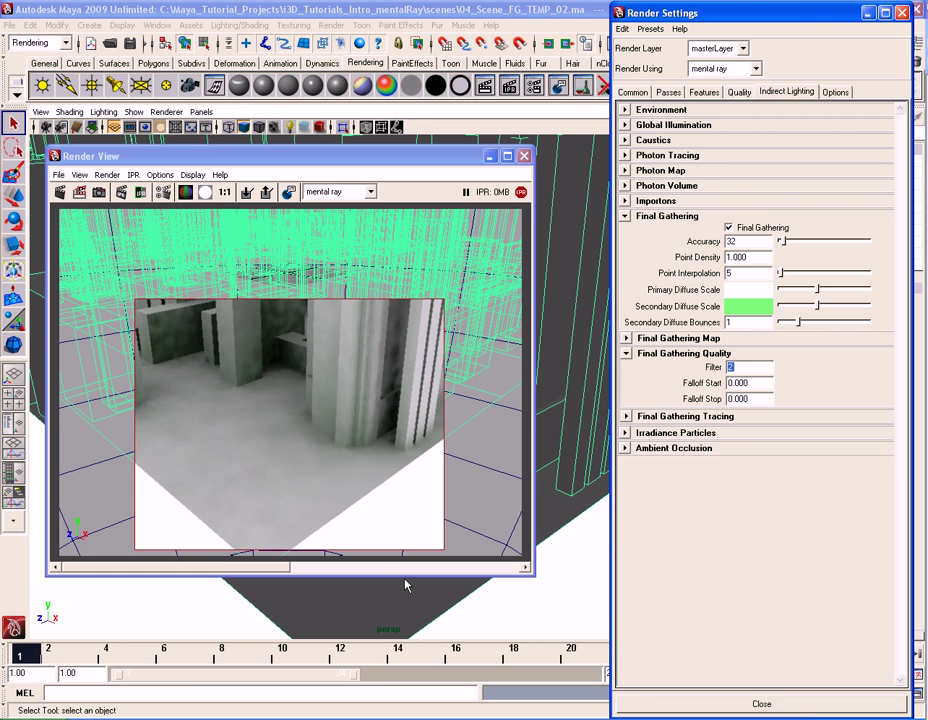
{"action": "left_click", "coordinate": [422, 573]}
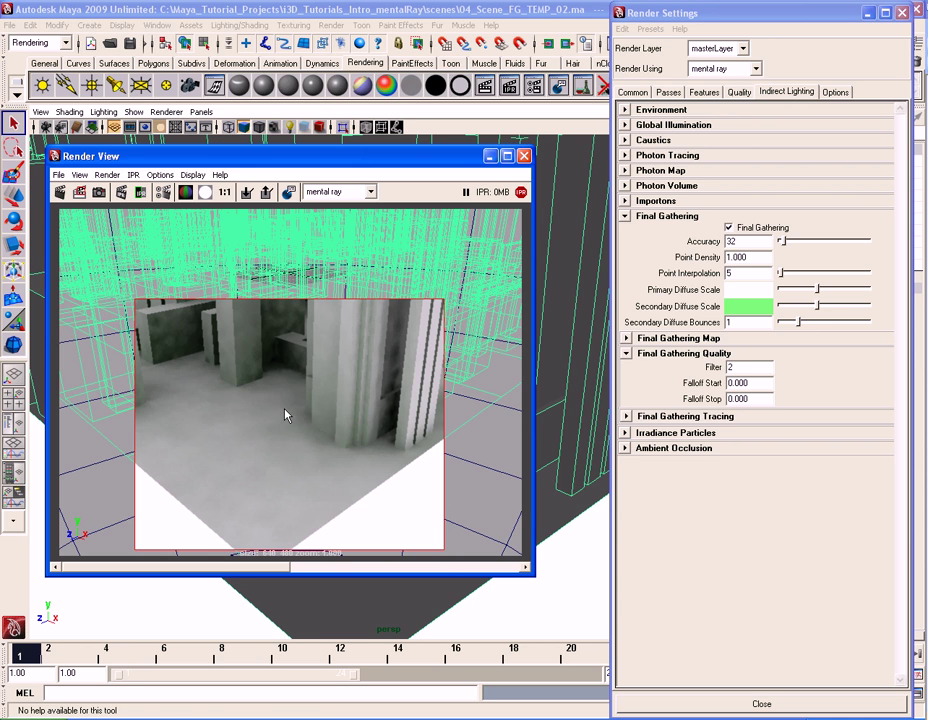
Step: Set the Final Gathering Quality Filter to 1
{"action": "double_click", "coordinate": [762, 369]}
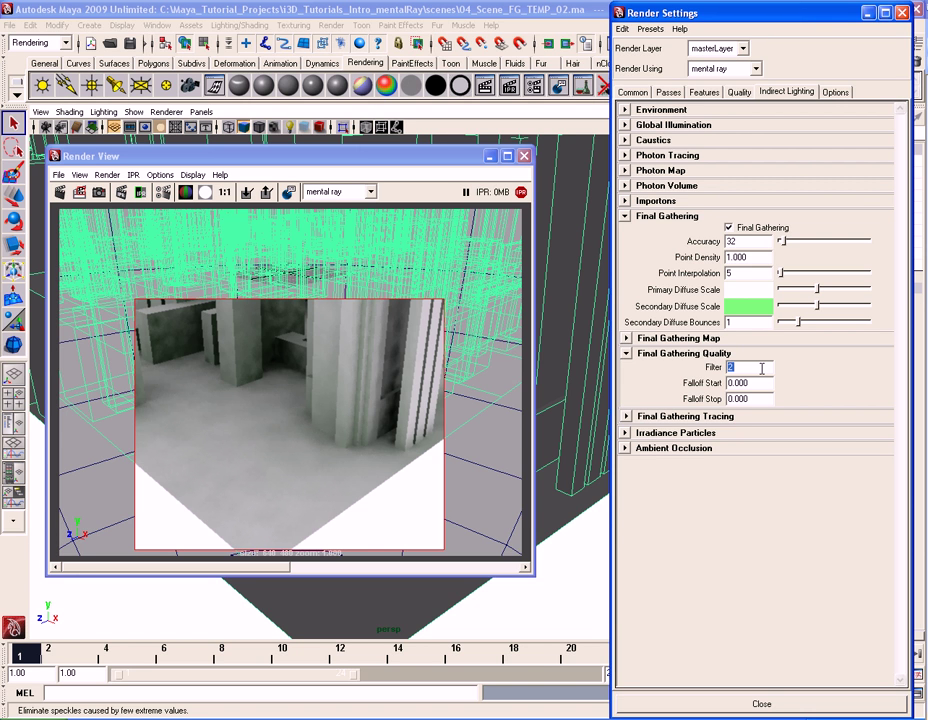
{"action": "type", "text": "1"}
{"action": "key", "text": "Return"}
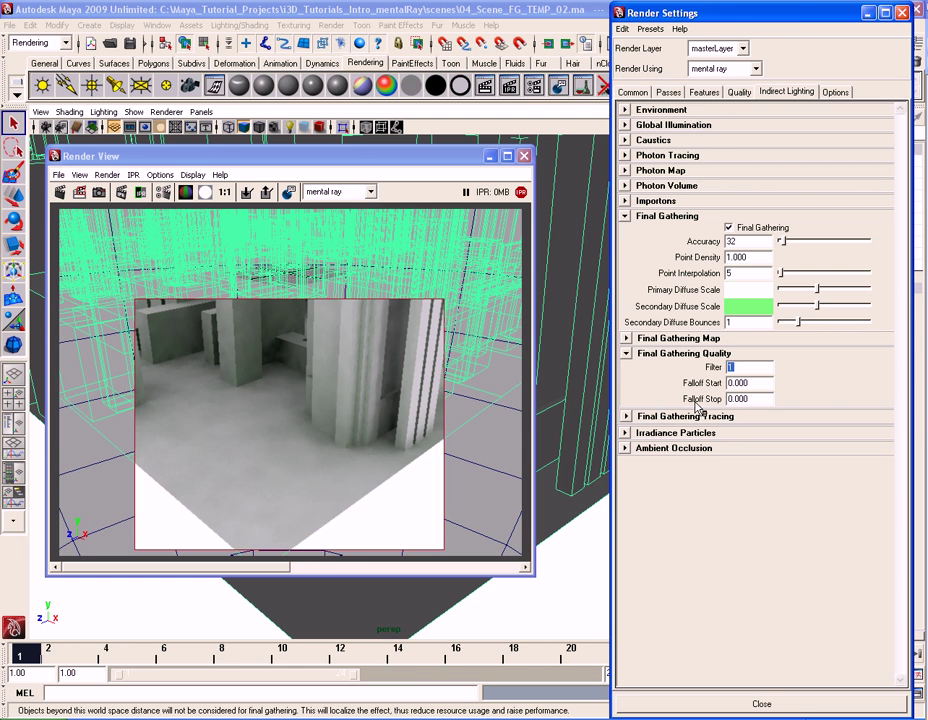
Step: Review the Falloff Start and Falloff Stop settings and remove the kept comparison image from the Render View
{"action": "left_click", "coordinate": [762, 383]}
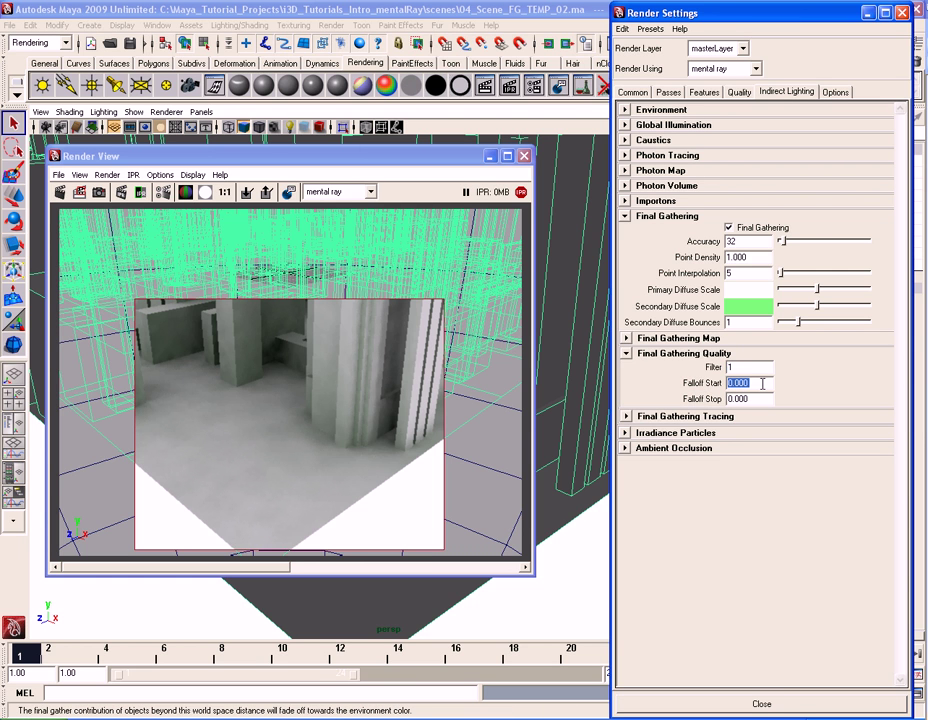
{"action": "left_click", "coordinate": [762, 399]}
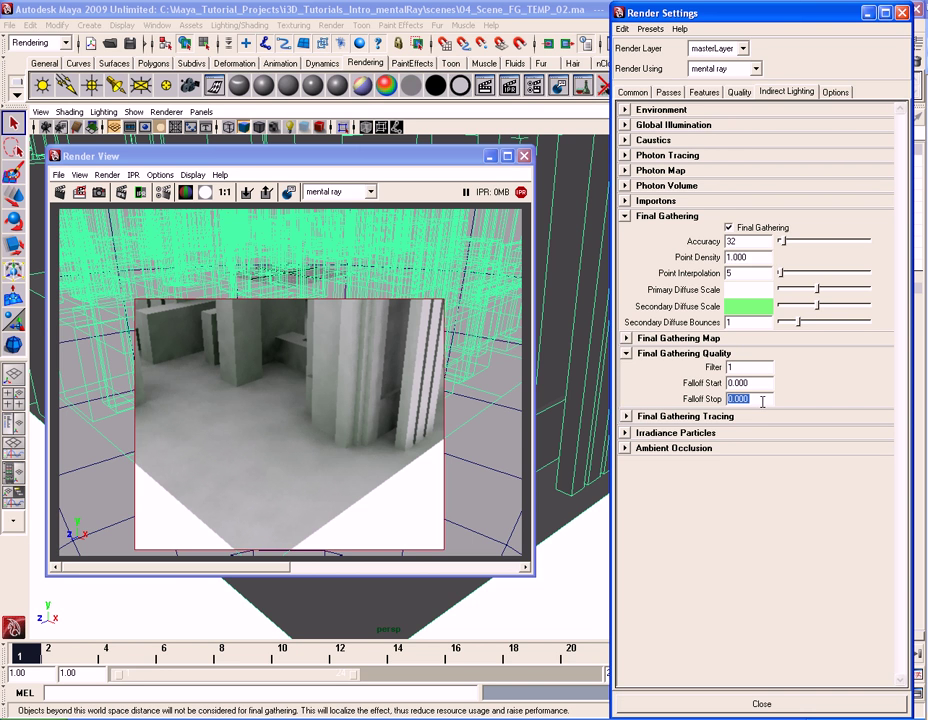
{"action": "left_click", "coordinate": [762, 384]}
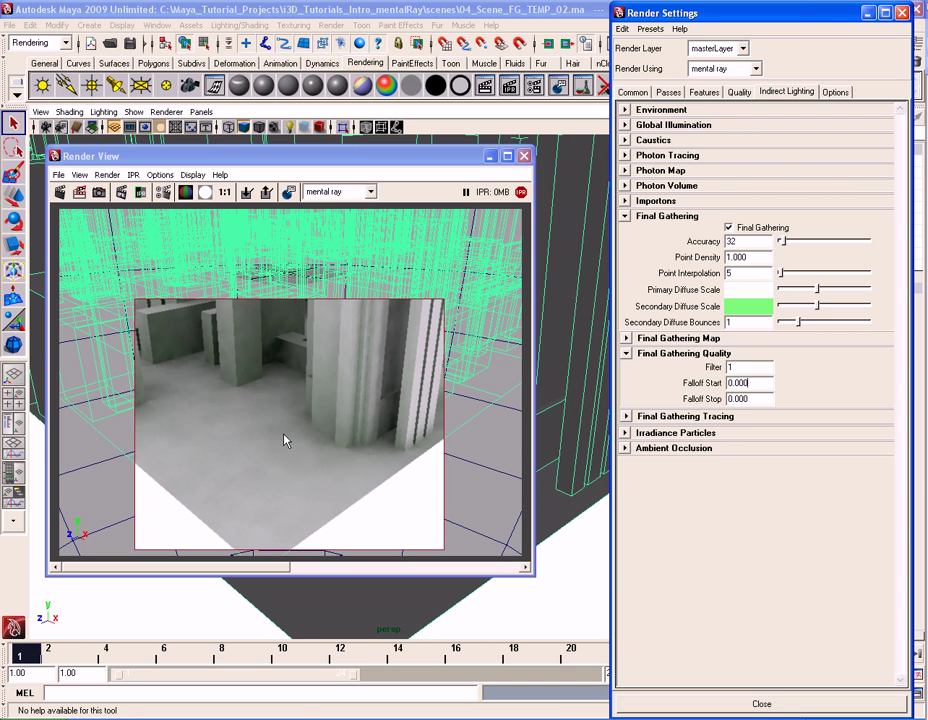
{"action": "left_click", "coordinate": [750, 398]}
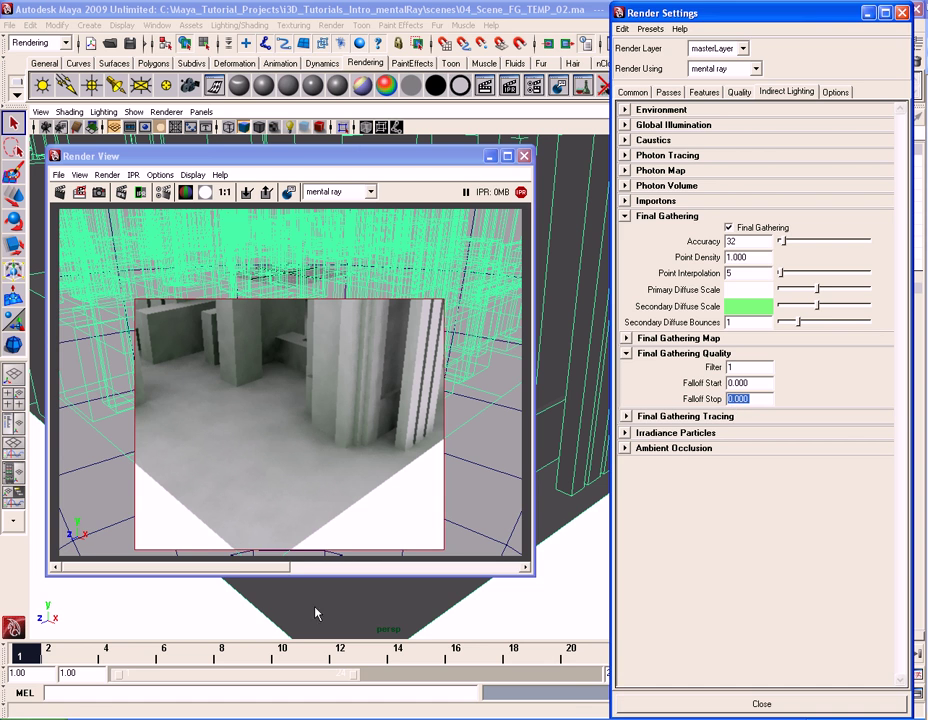
{"action": "left_click", "coordinate": [232, 567]}
{"action": "left_click", "coordinate": [280, 197]}
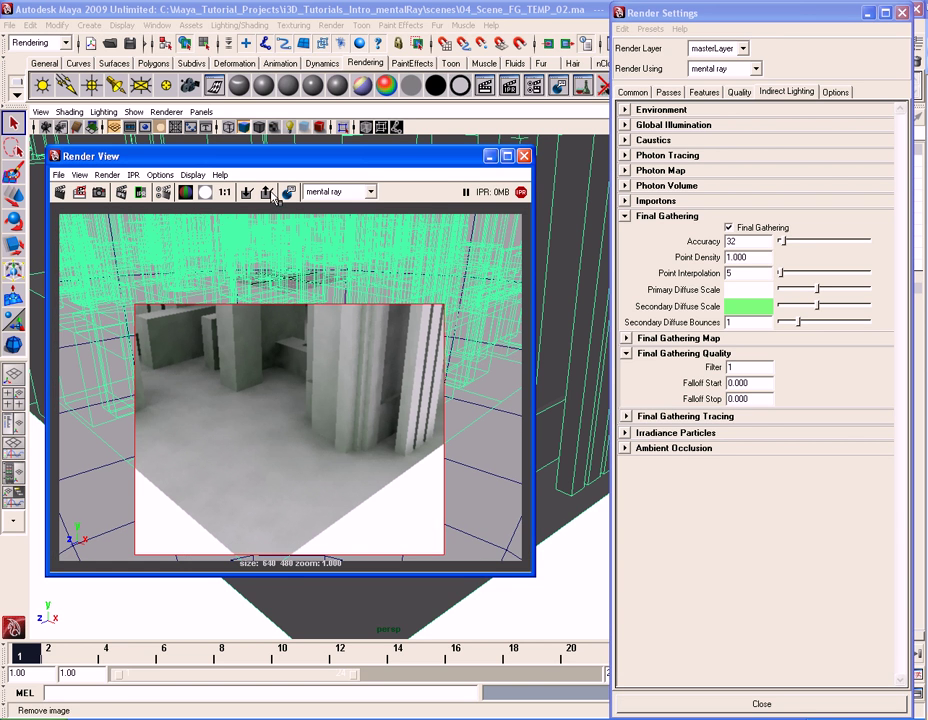
Step: Compare Falloff Stop distances of 100 and 1000 in the IPR render and settle on 2000
{"action": "left_click", "coordinate": [763, 398]}
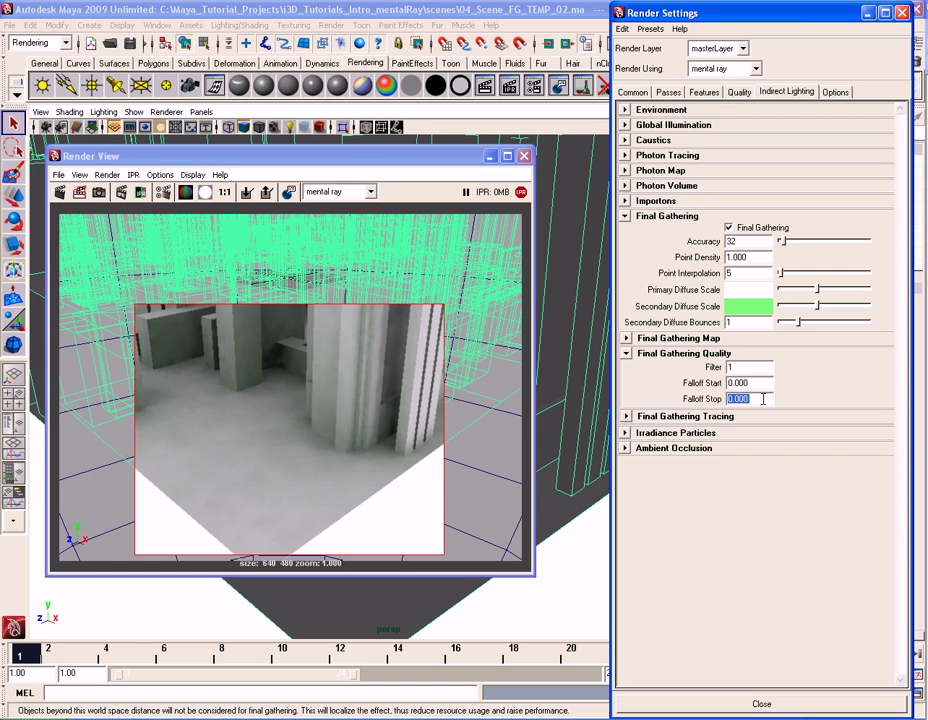
{"action": "type", "text": "100"}
{"action": "key", "text": "Return"}
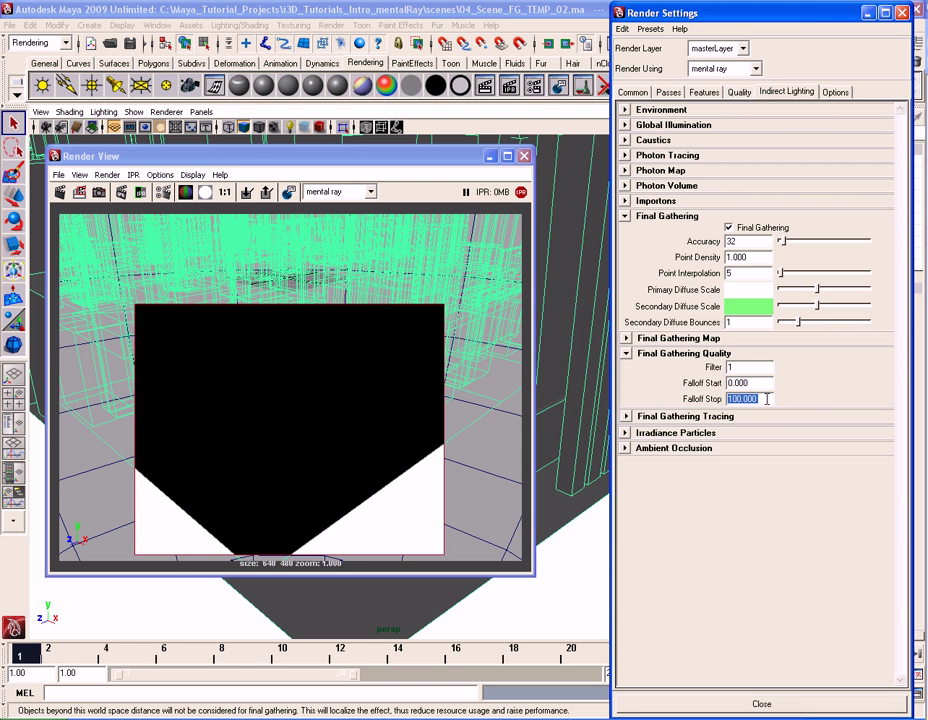
{"action": "type", "text": "1000"}
{"action": "key", "text": "Return"}
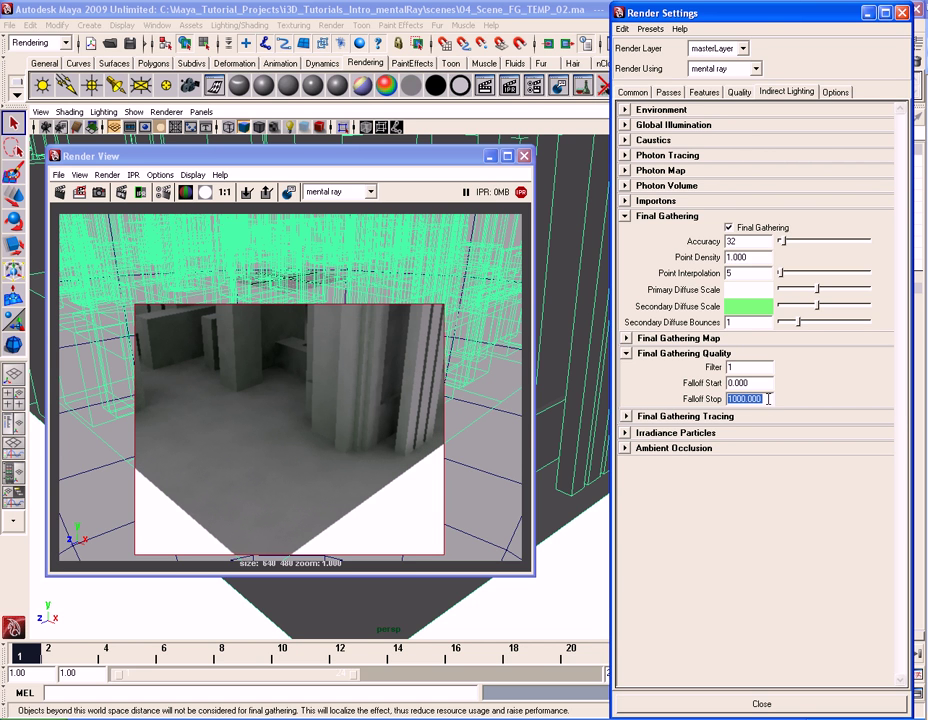
{"action": "type", "text": "2000"}
{"action": "key", "text": "Return"}
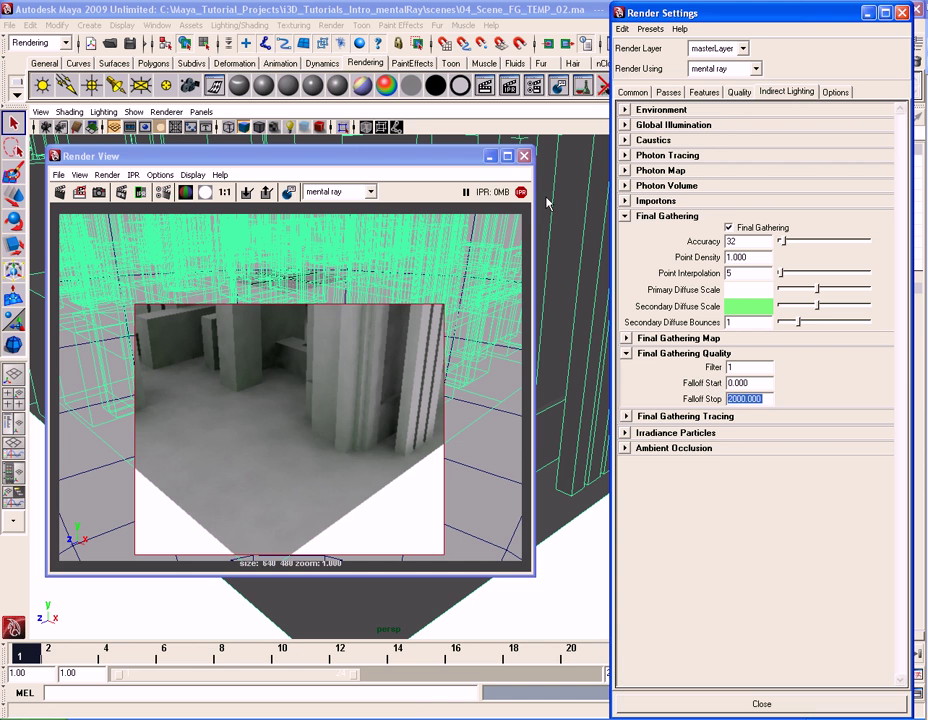
Step: Close the Render View and create a small polygon sphere on the floor in front of the columns
{"action": "left_click", "coordinate": [523, 156]}
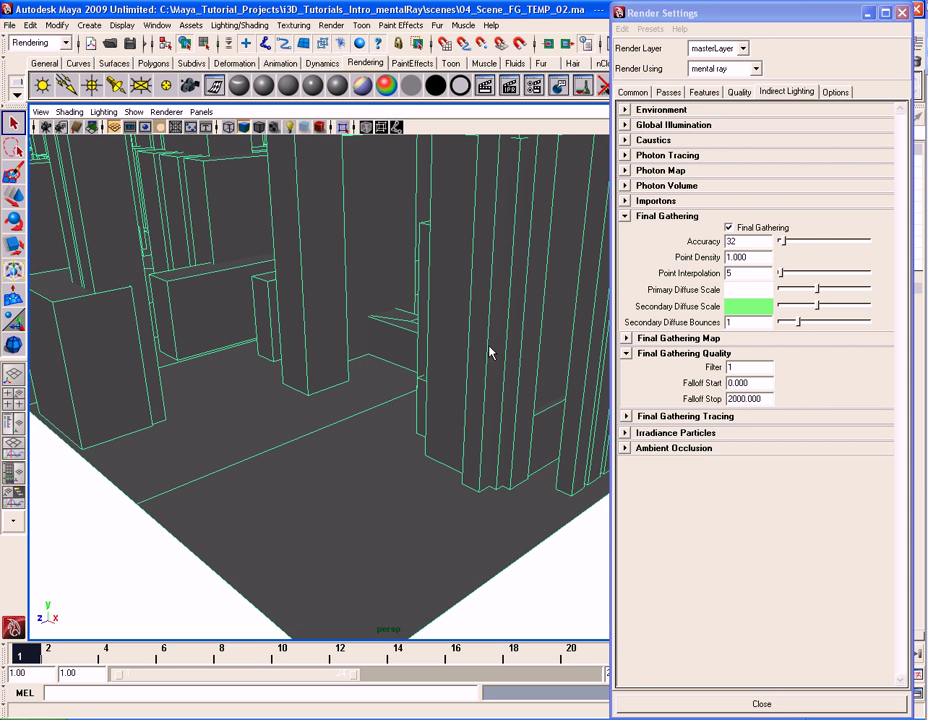
{"action": "left_click", "coordinate": [89, 25]}
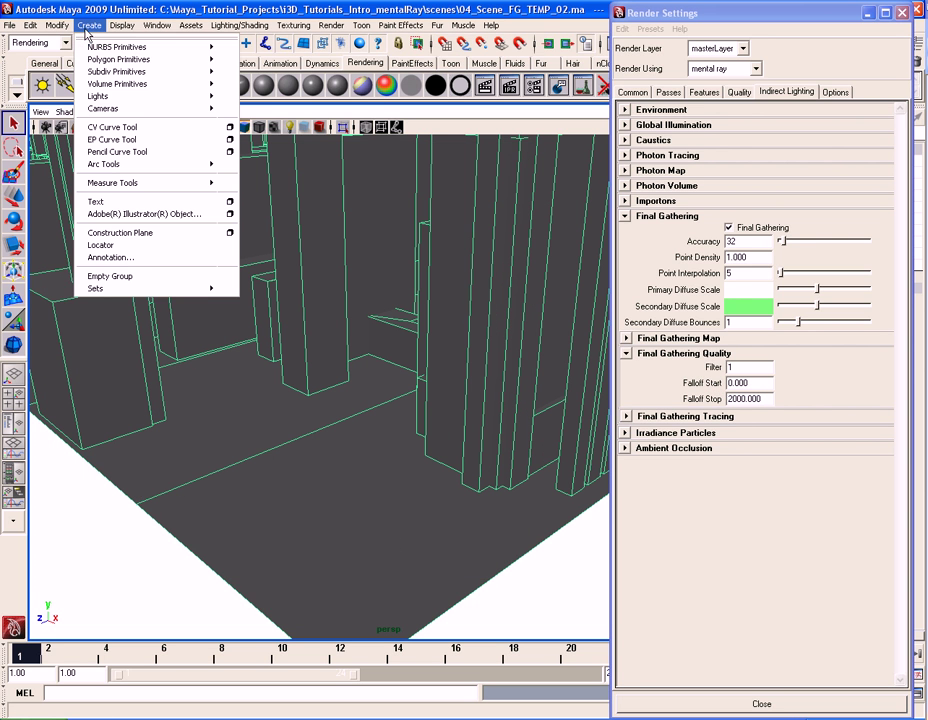
{"action": "mouse_move", "coordinate": [174, 65]}
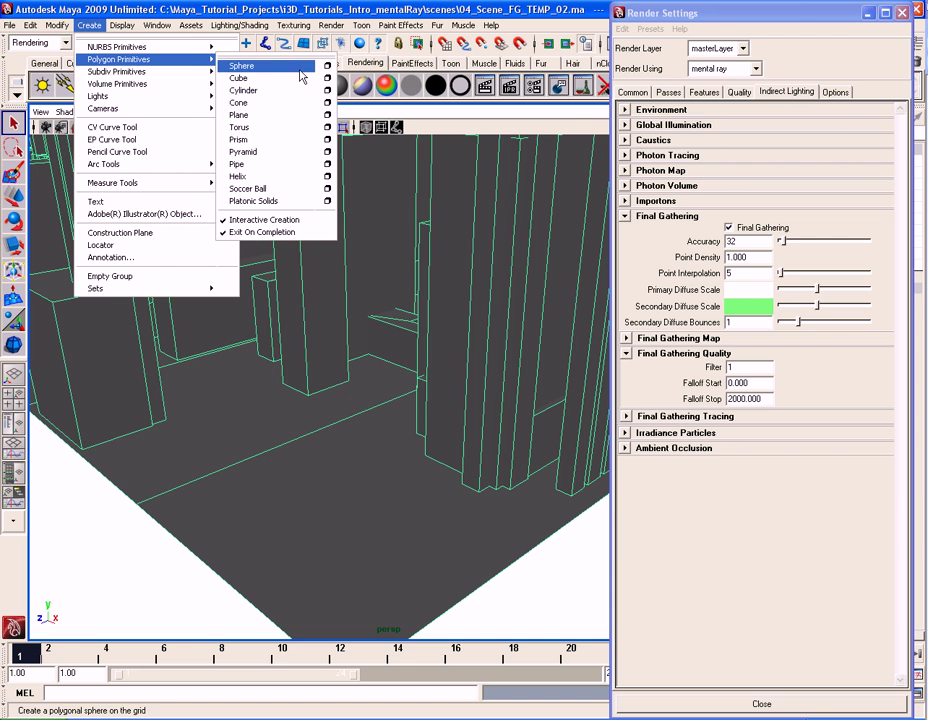
{"action": "left_click", "coordinate": [245, 66]}
{"action": "left_click_drag", "start_coordinate": [360, 483], "coordinate": [368, 490]}
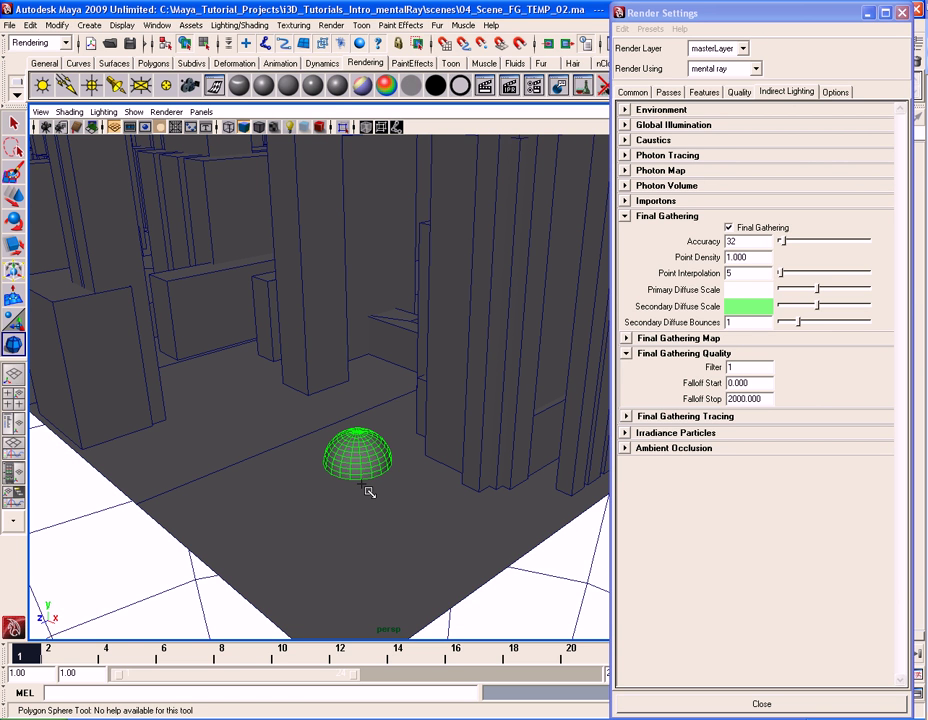
{"action": "key", "text": "q"}
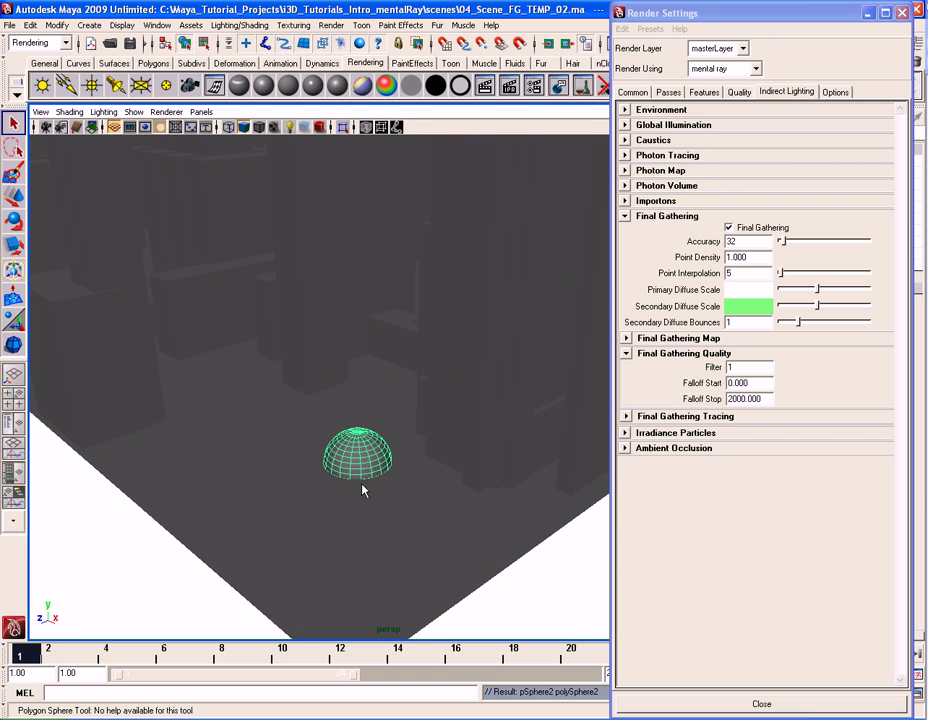
Step: Raise the new sphere above the floor and assign it the existing surfaceShader1 material
{"action": "key", "text": "w"}
{"action": "middle_click_drag", "start_coordinate": [369, 594], "coordinate": [365, 549]}
{"action": "key", "text": "q"}
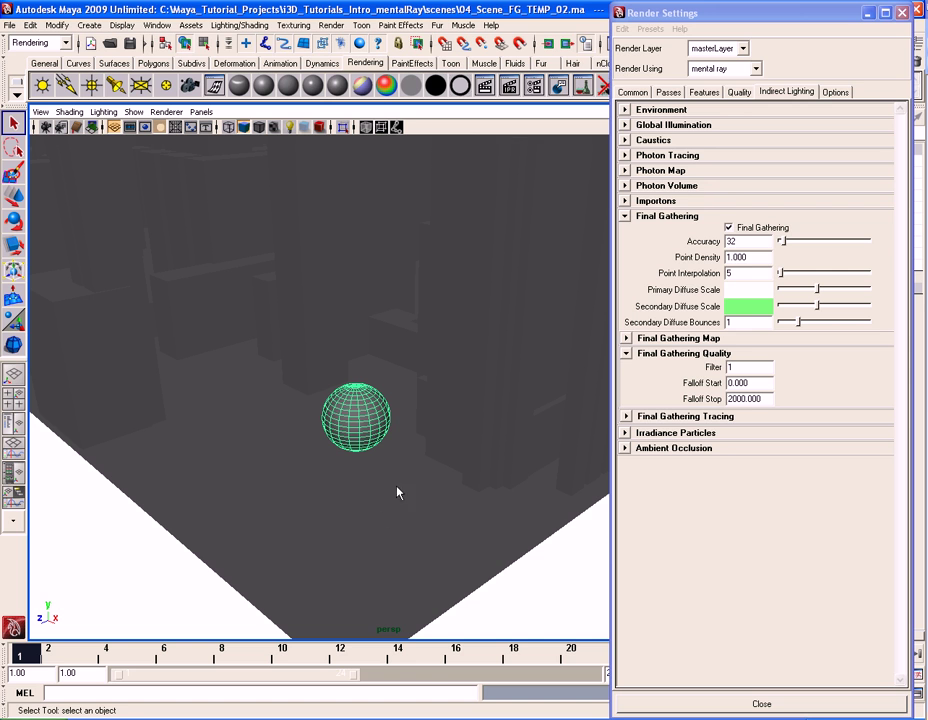
{"action": "right_click", "coordinate": [361, 425]}
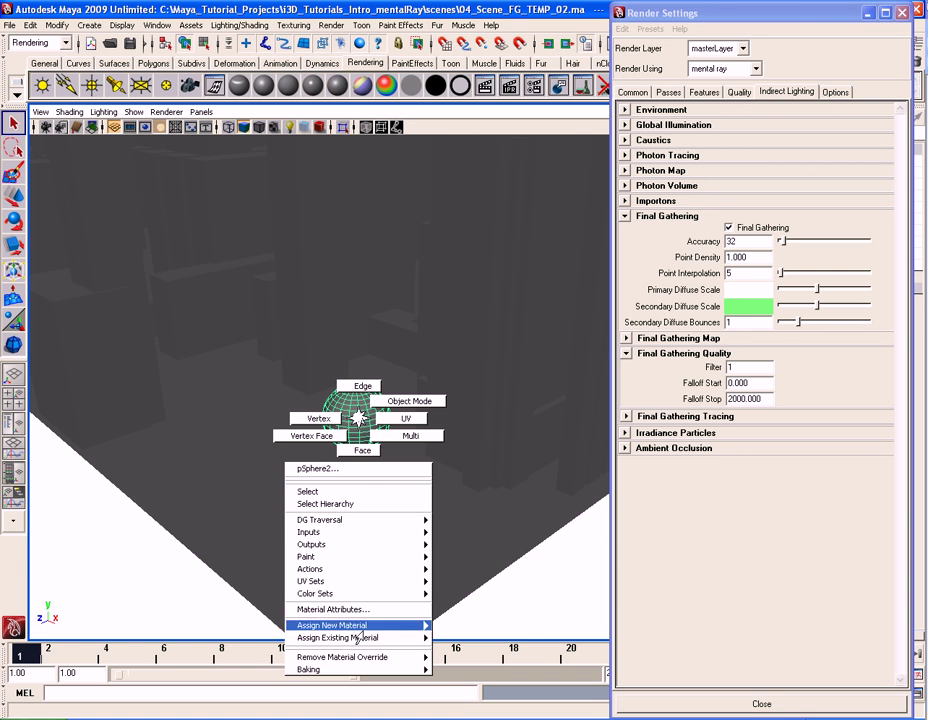
{"action": "mouse_move", "coordinate": [359, 640]}
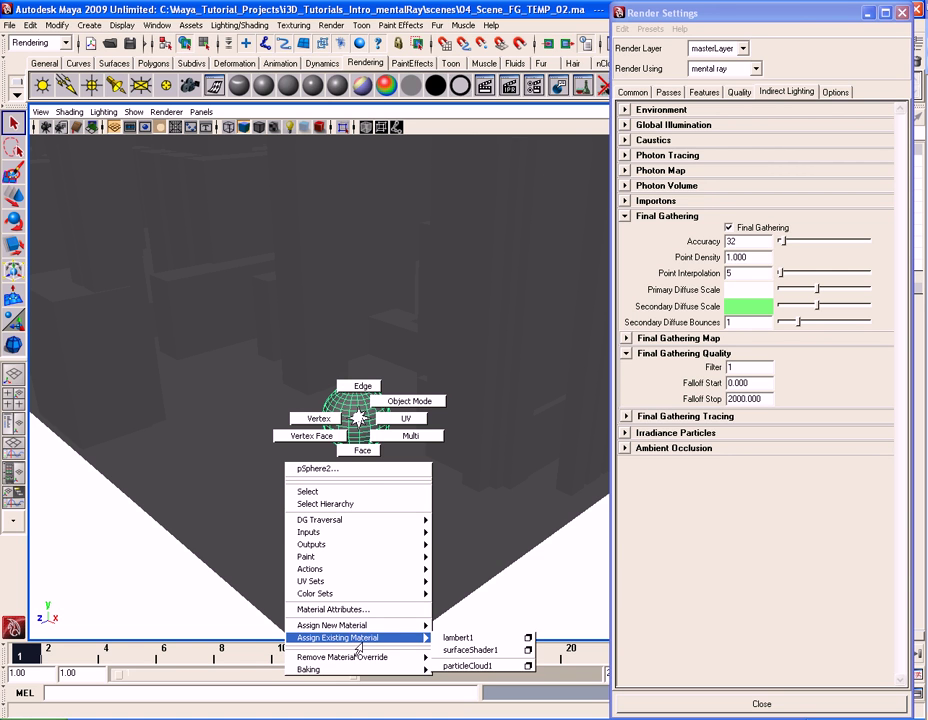
{"action": "left_click", "coordinate": [485, 651]}
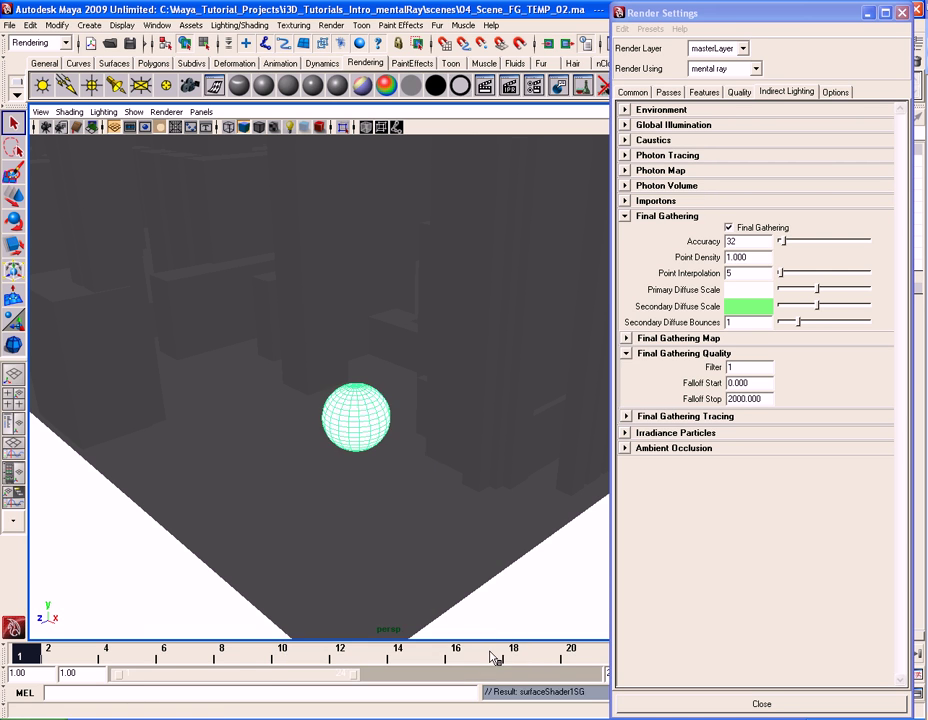
Step: Start an IPR render of the region around the glowing sphere and set the Final Gathering Falloff Stop to 0
{"action": "left_click", "coordinate": [556, 88]}
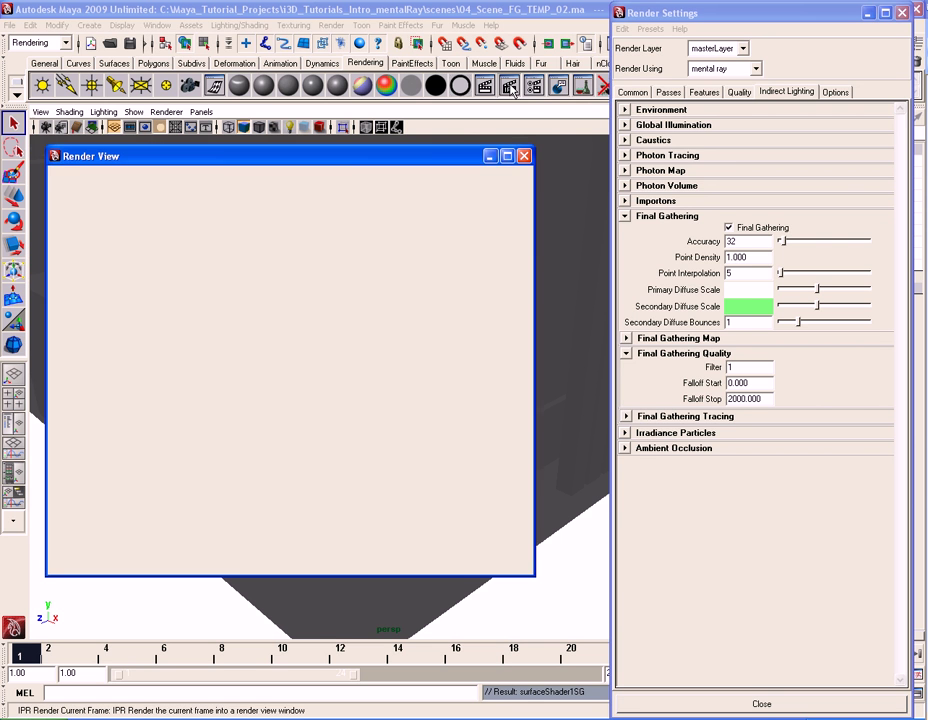
{"action": "left_click_drag", "start_coordinate": [178, 313], "coordinate": [371, 525]}
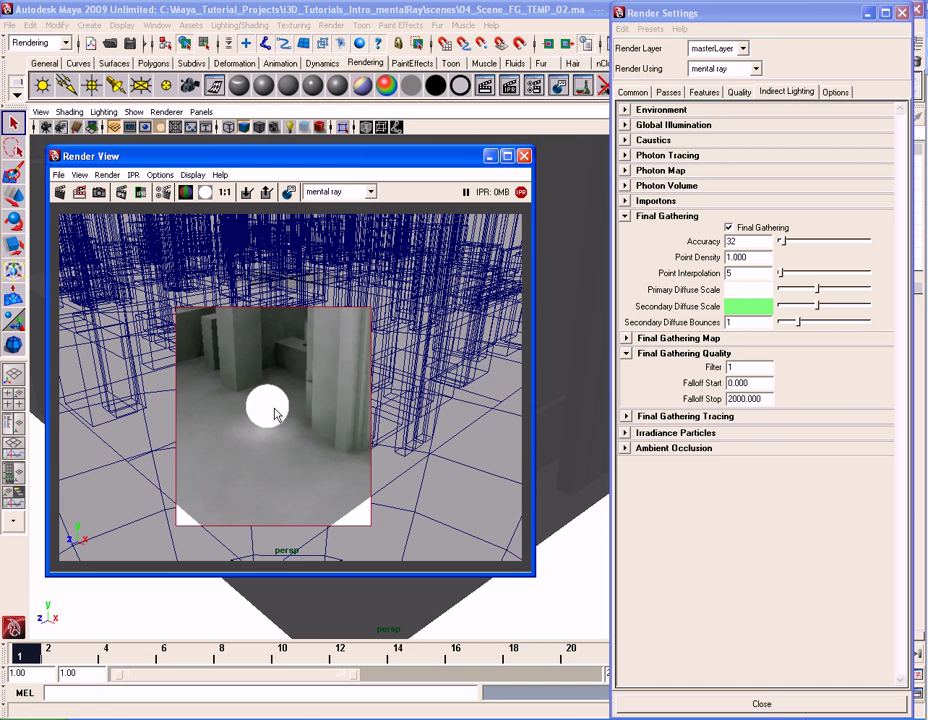
{"action": "double_click", "coordinate": [766, 399]}
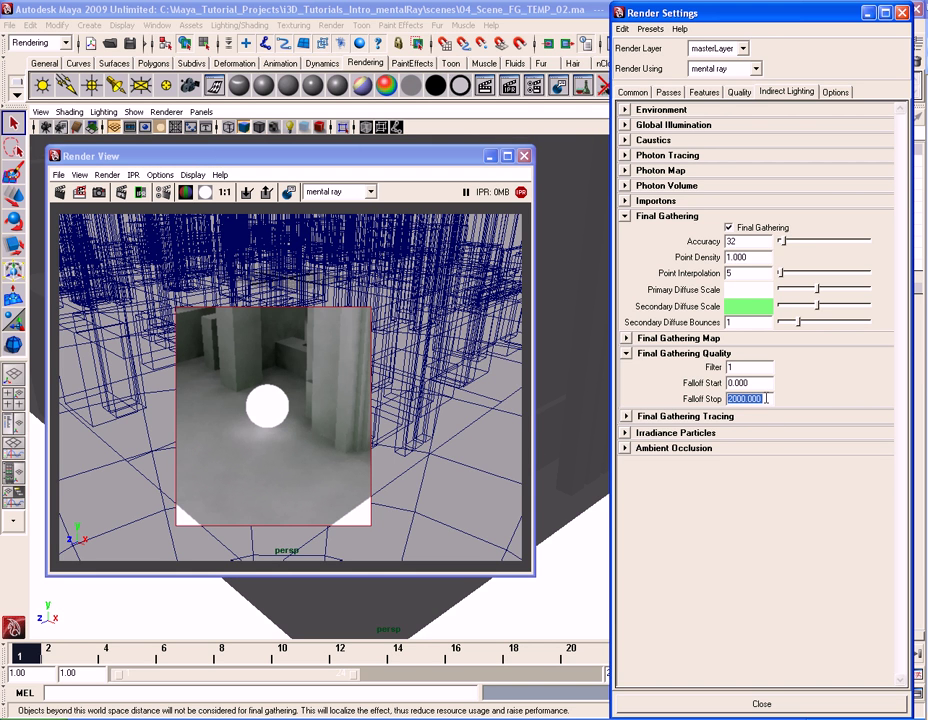
{"action": "type", "text": "0"}
{"action": "key", "text": "Return"}
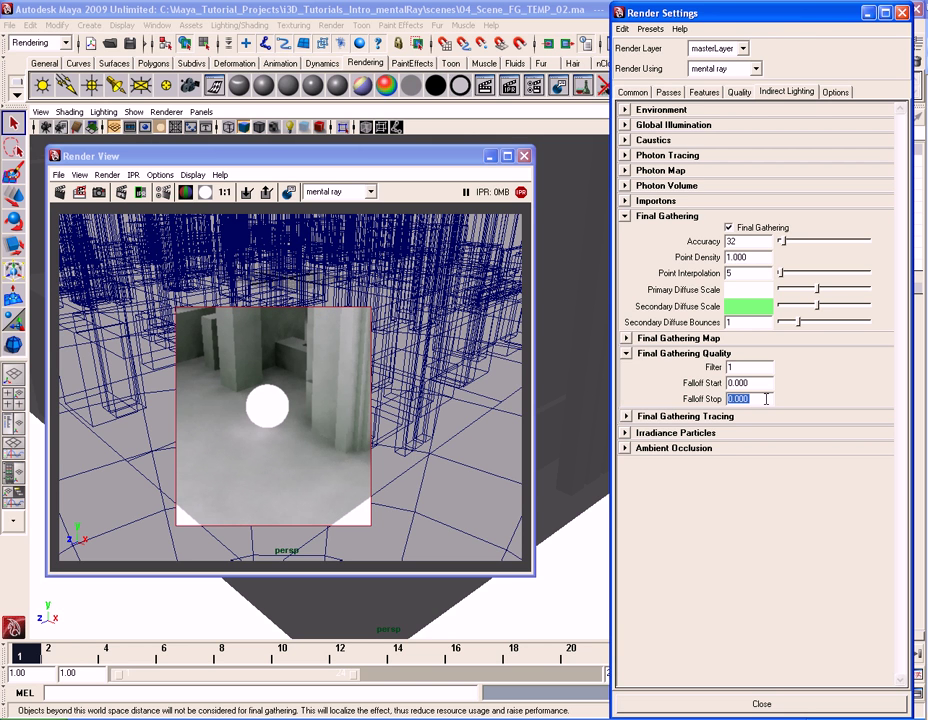
Step: Try Falloff Stop distances of 10, 20 and 100 in the IPR render
{"action": "type", "text": "10"}
{"action": "key", "text": "Return"}
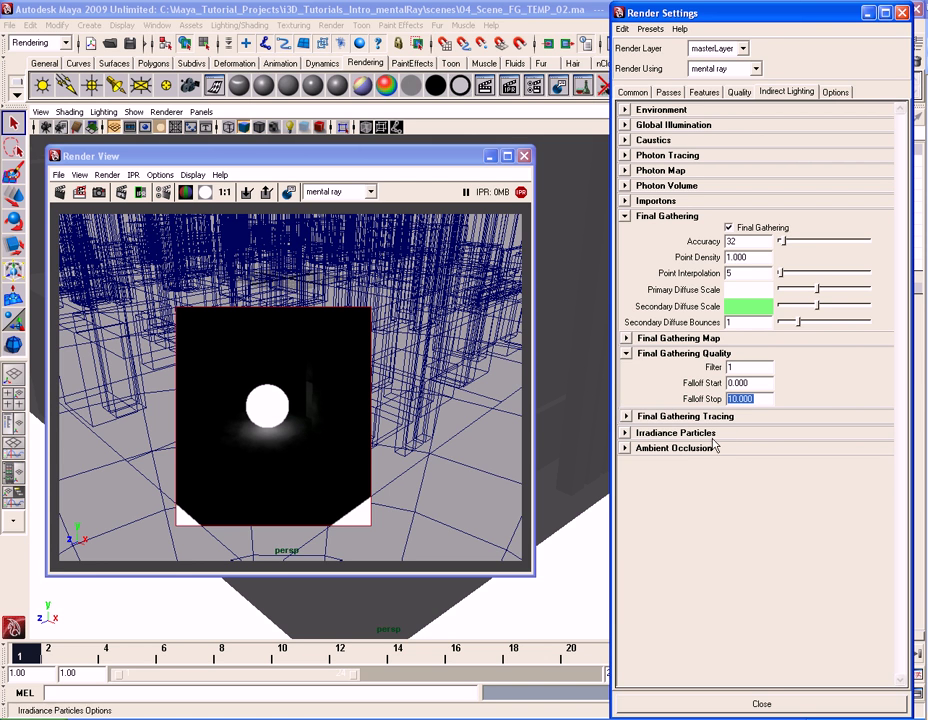
{"action": "type", "text": "20"}
{"action": "key", "text": "Return"}
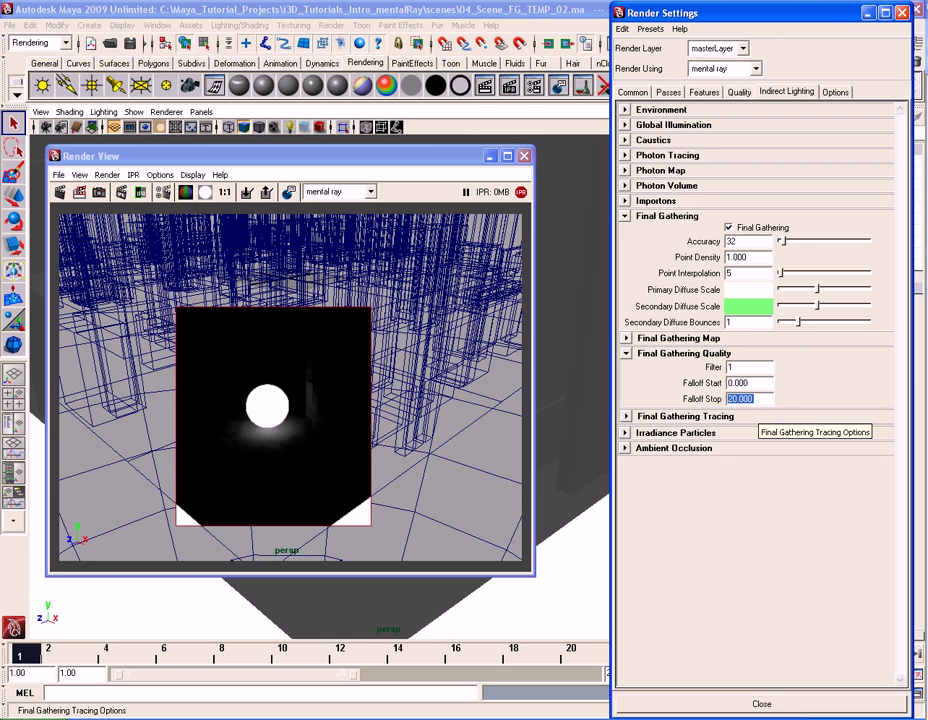
{"action": "type", "text": "100"}
{"action": "key", "text": "Return"}
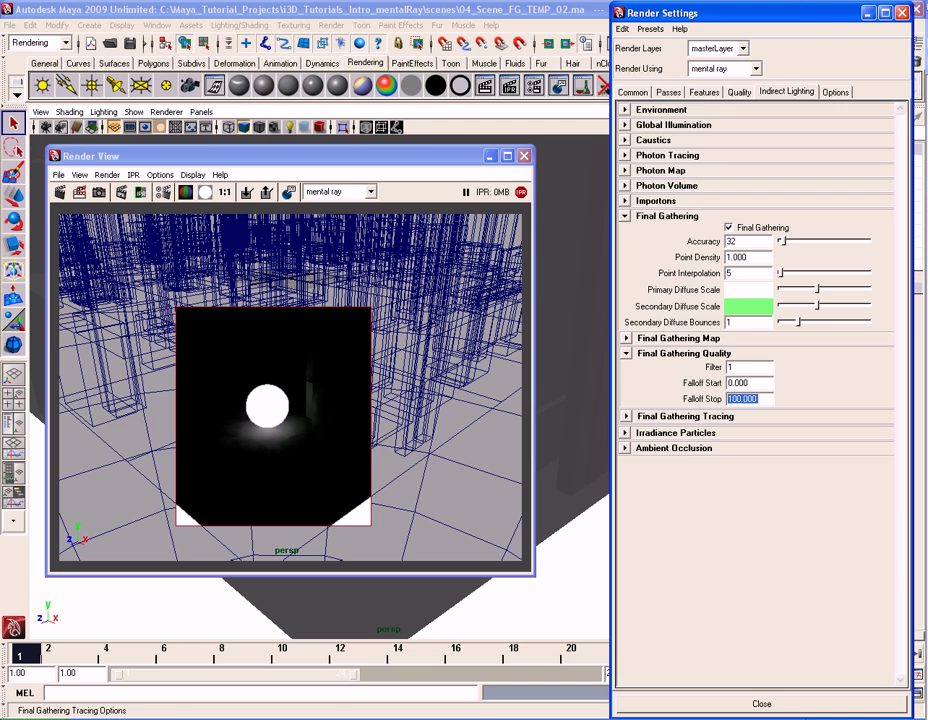
Step: Try Falloff Start distances of 5 and 10 in the IPR render
{"action": "double_click", "coordinate": [768, 383]}
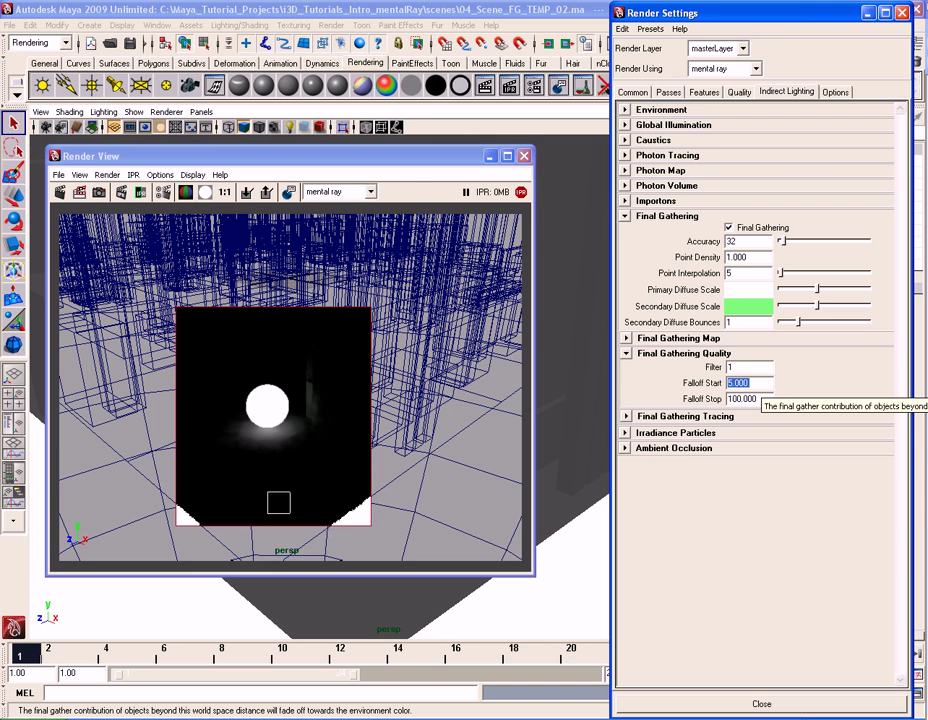
{"action": "type", "text": "5"}
{"action": "key", "text": "Return"}
{"action": "type", "text": "10"}
{"action": "key", "text": "Return"}
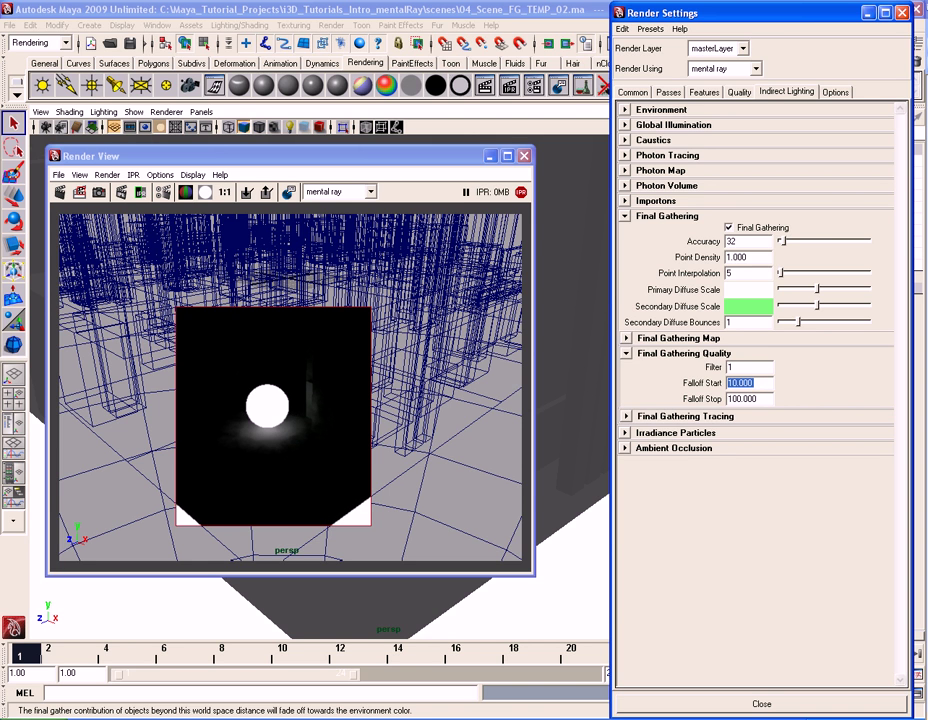
Step: Try a Falloff Stop of 20, then a Falloff Start of 20 with a Falloff Stop of 50
{"action": "left_click", "coordinate": [767, 399]}
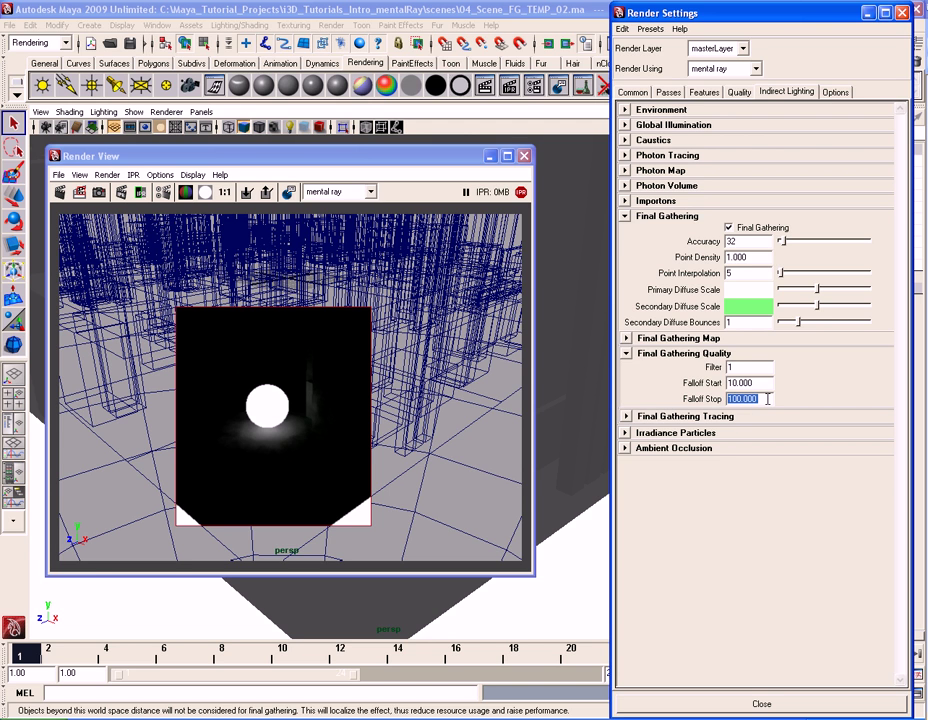
{"action": "type", "text": "20"}
{"action": "key", "text": "Return"}
{"action": "left_click", "coordinate": [767, 383]}
{"action": "type", "text": "20"}
{"action": "key", "text": "Tab"}
{"action": "type", "text": "50"}
{"action": "key", "text": "Return"}
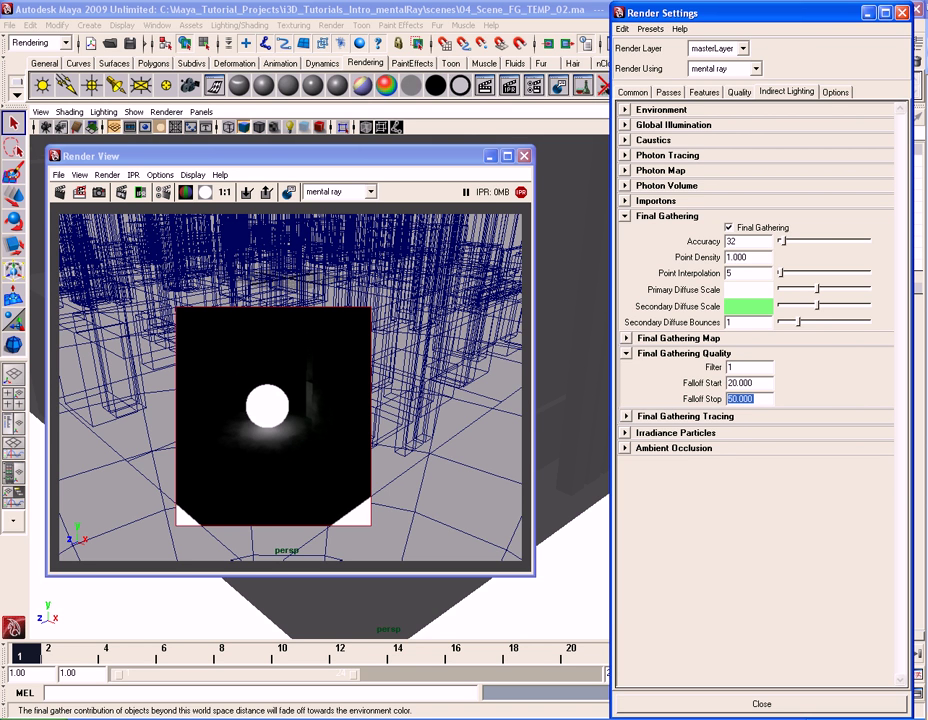
Step: Reset Falloff Start to 0, compare Falloff Stop values of 1000 and 100, and set Falloff Stop back to 0
{"action": "double_click", "coordinate": [771, 384]}
{"action": "type", "text": "0"}
{"action": "key", "text": "Return"}
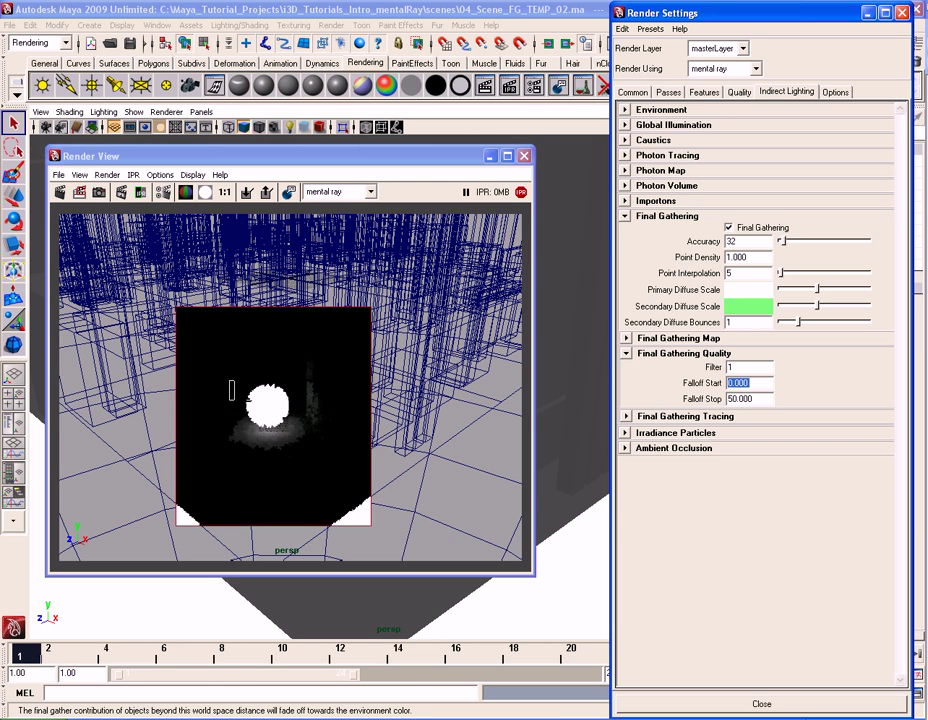
{"action": "double_click", "coordinate": [765, 397]}
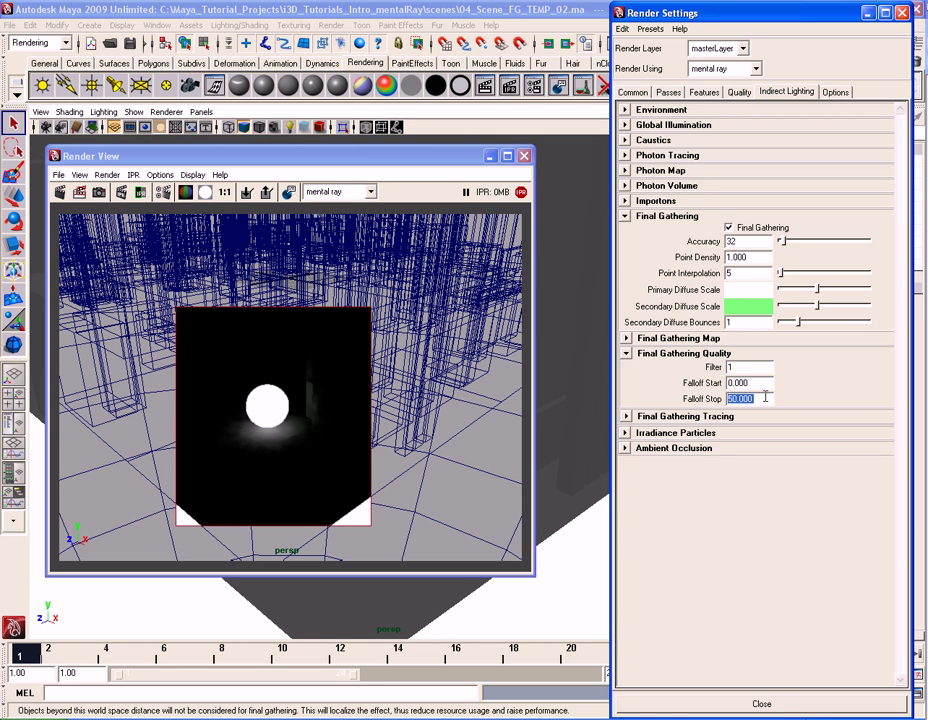
{"action": "type", "text": "1"}
{"action": "type", "text": "000"}
{"action": "key", "text": "Return"}
{"action": "type", "text": "100"}
{"action": "key", "text": "Return"}
{"action": "type", "text": "0"}
{"action": "key", "text": "Return"}
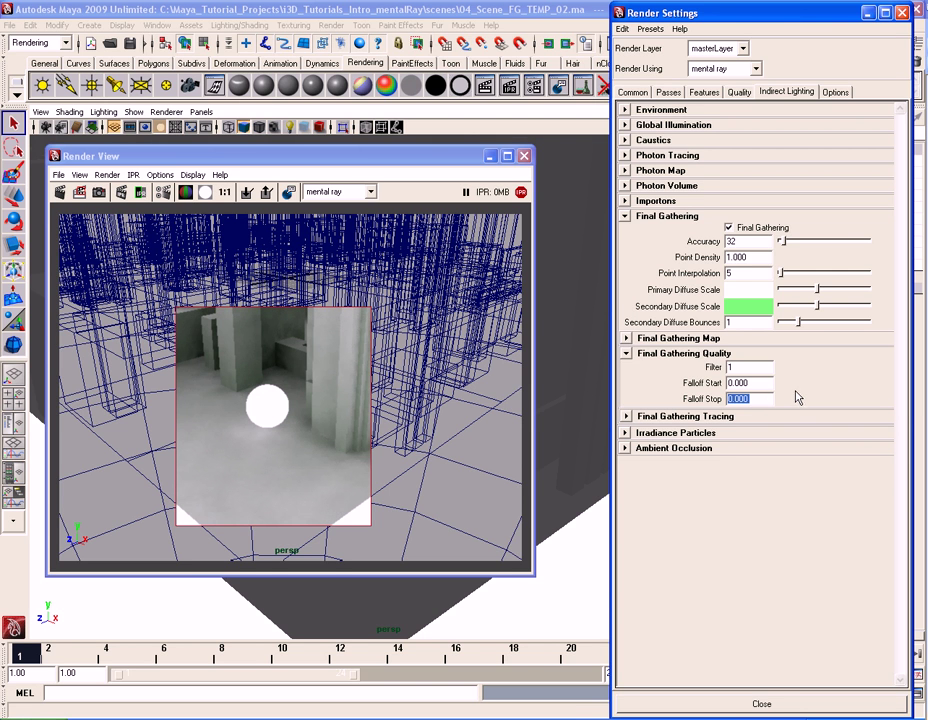
Step: Examine the Reflections, Refractions and Max Trace Depth settings in the Final Gathering Tracing options
{"action": "left_click", "coordinate": [684, 418]}
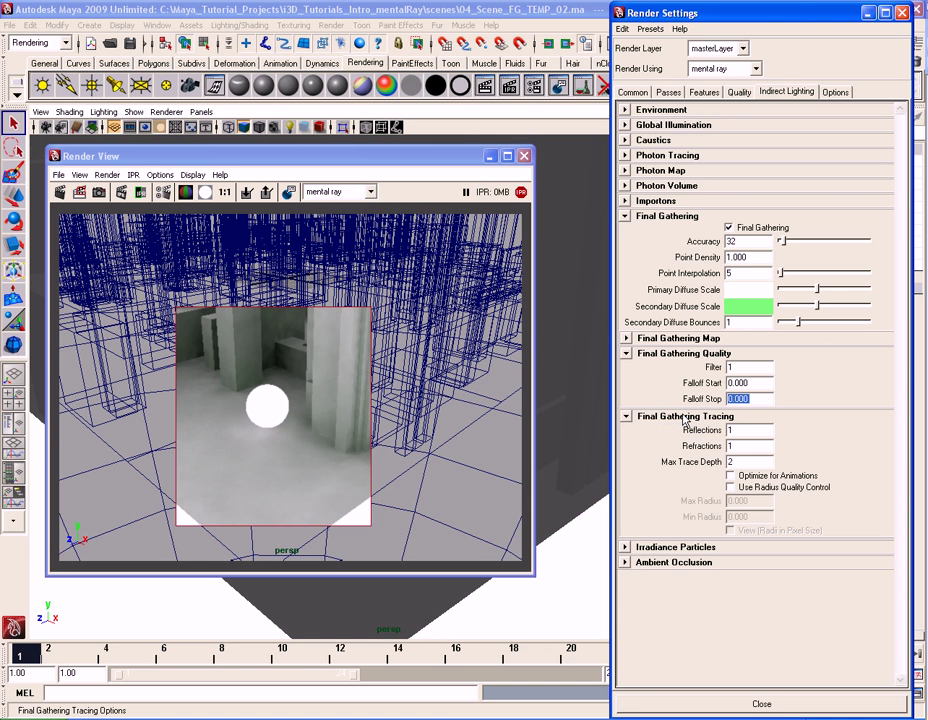
{"action": "left_click", "coordinate": [762, 447]}
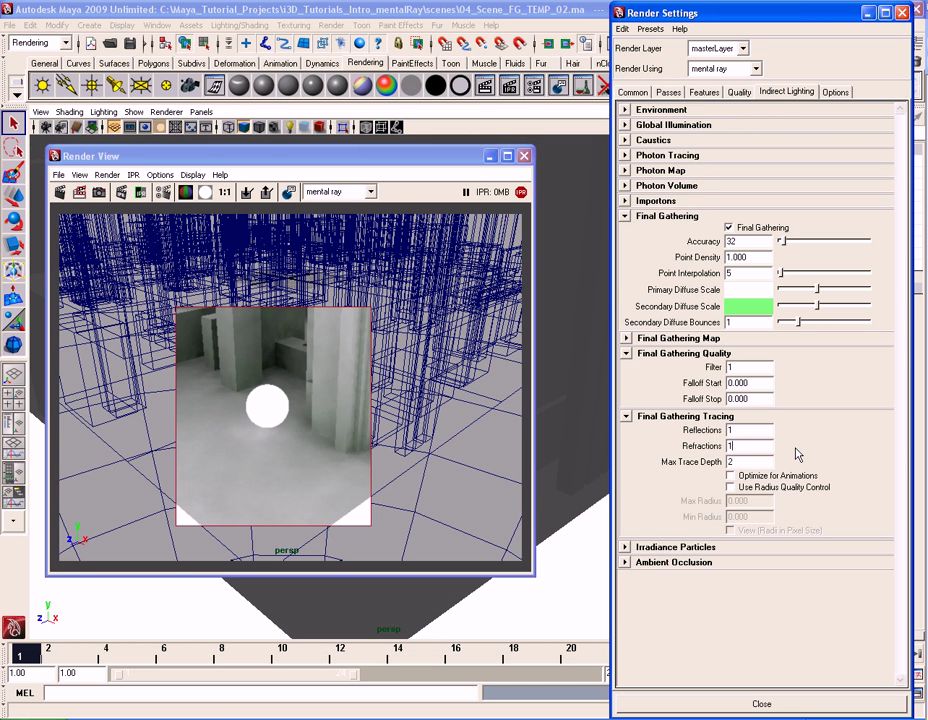
{"action": "left_click", "coordinate": [757, 430]}
{"action": "double_click", "coordinate": [746, 430]}
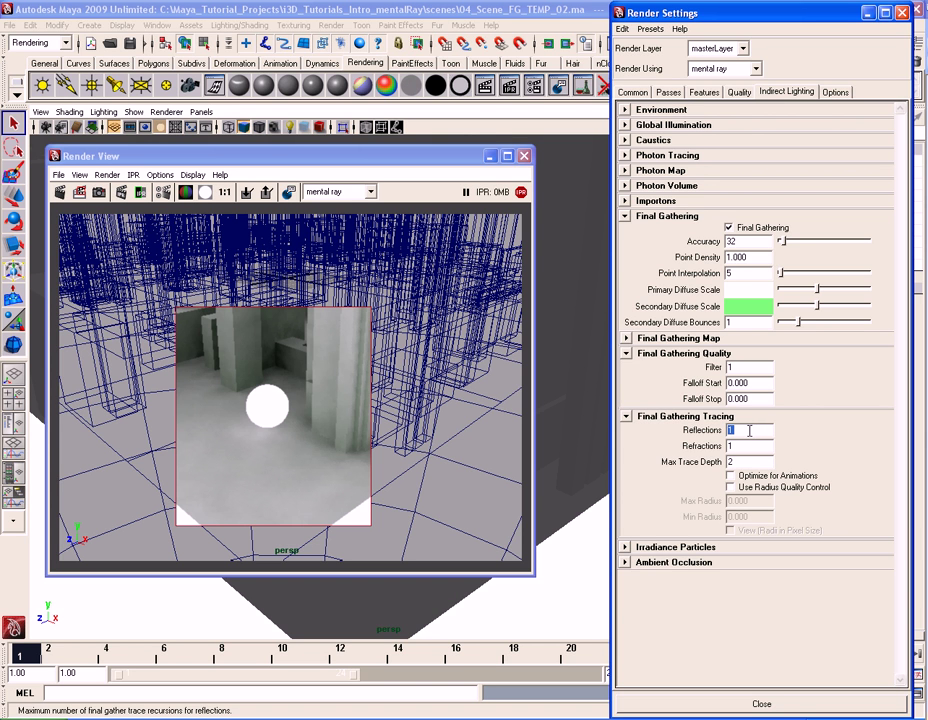
{"action": "double_click", "coordinate": [748, 447]}
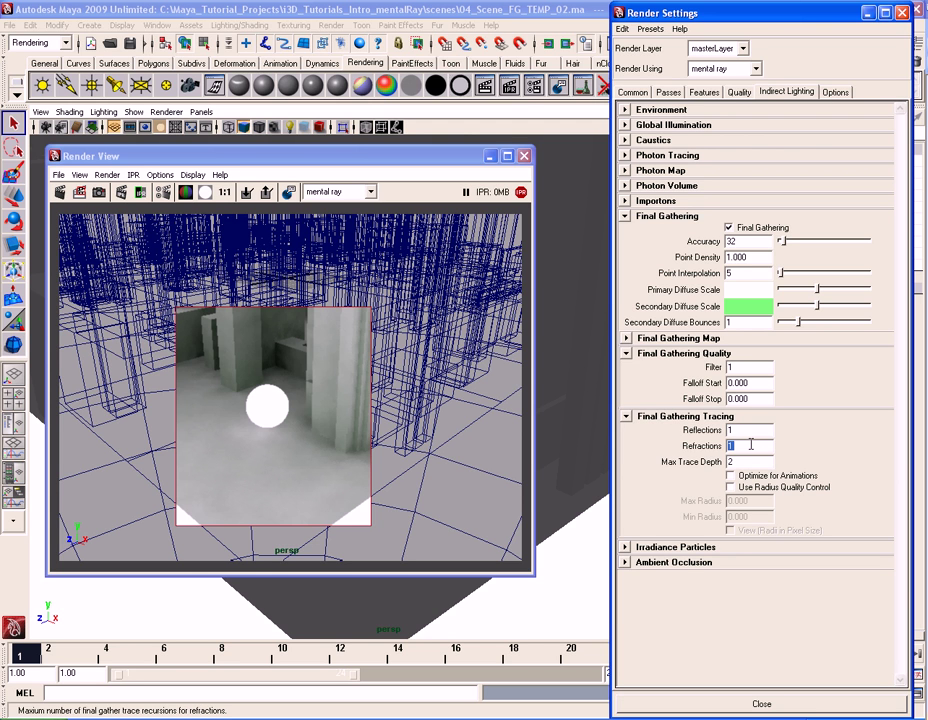
{"action": "double_click", "coordinate": [748, 462]}
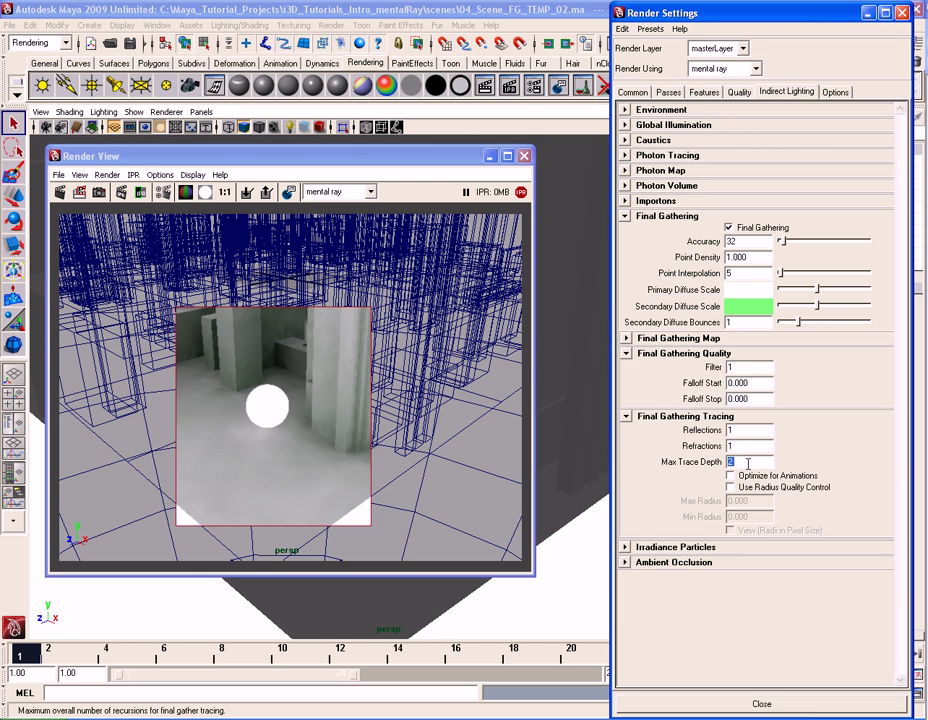
{"action": "left_click", "coordinate": [746, 431]}
{"action": "double_click", "coordinate": [753, 462]}
{"action": "double_click", "coordinate": [753, 430]}
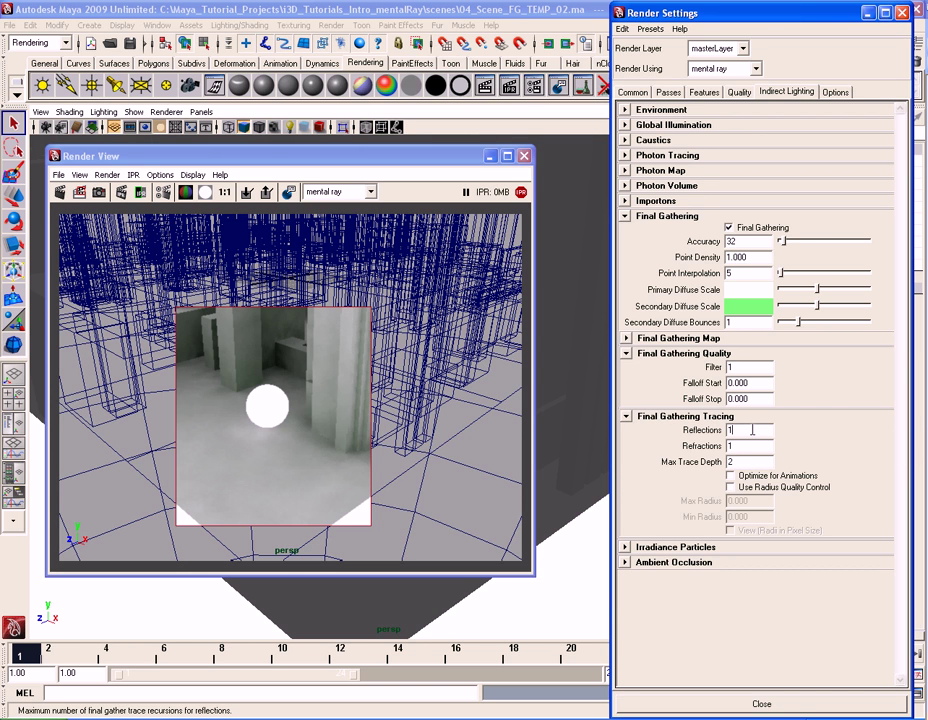
{"action": "double_click", "coordinate": [753, 447]}
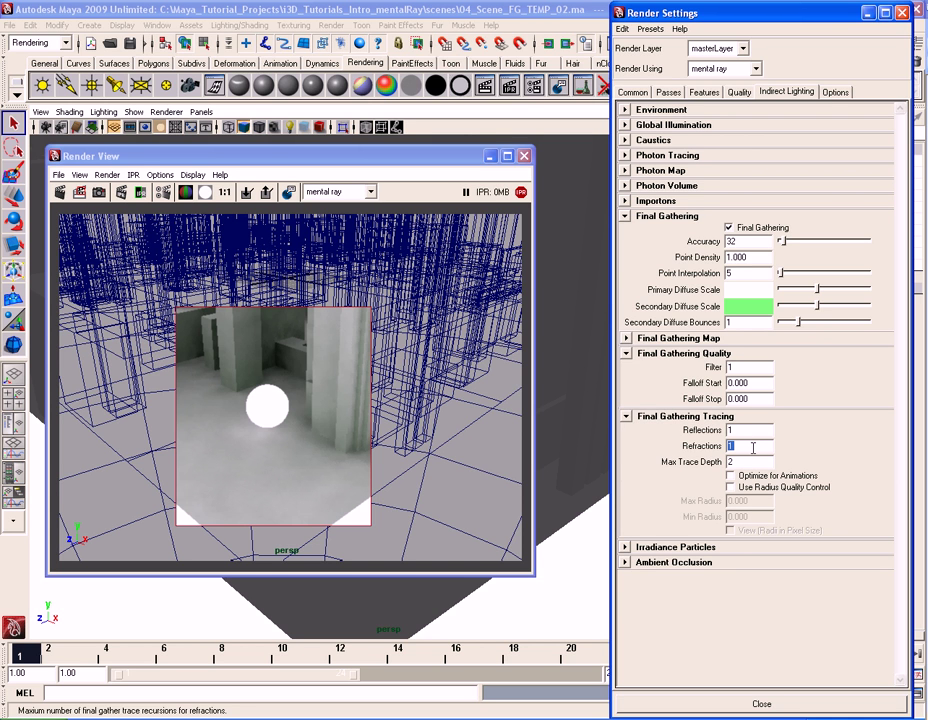
{"action": "double_click", "coordinate": [750, 431]}
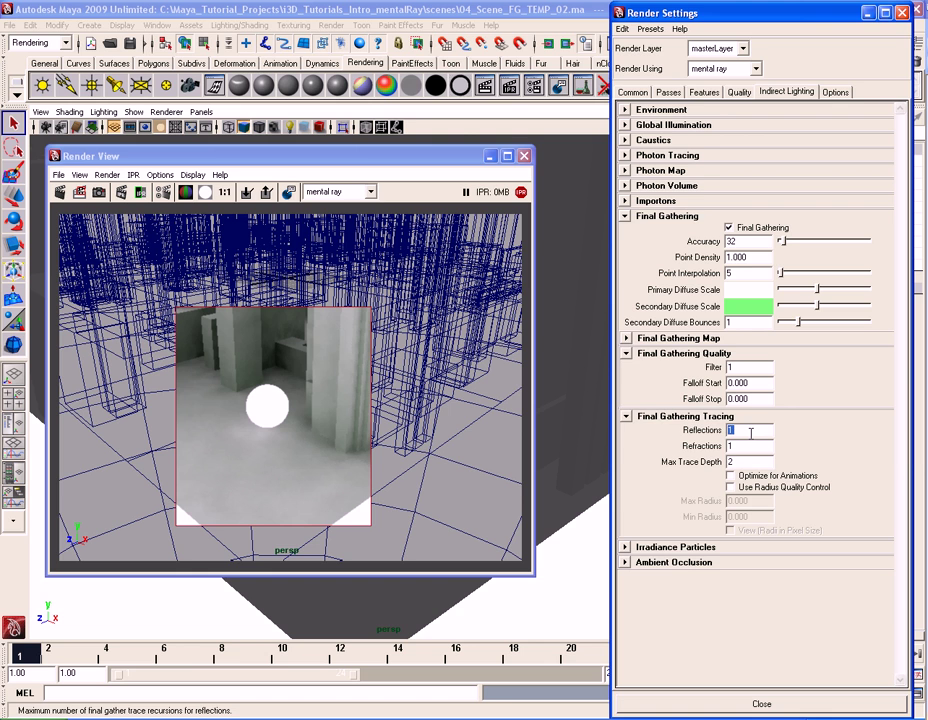
Step: Set the Final Gathering Tracing Reflections to 5, Refractions to 5 and Max Trace Depth to 10
{"action": "left_click", "coordinate": [749, 432]}
{"action": "double_click", "coordinate": [749, 432]}
{"action": "type", "text": "5"}
{"action": "key", "text": "Tab"}
{"action": "type", "text": "5"}
{"action": "key", "text": "Tab"}
{"action": "type", "text": "10"}
{"action": "key", "text": "Return"}
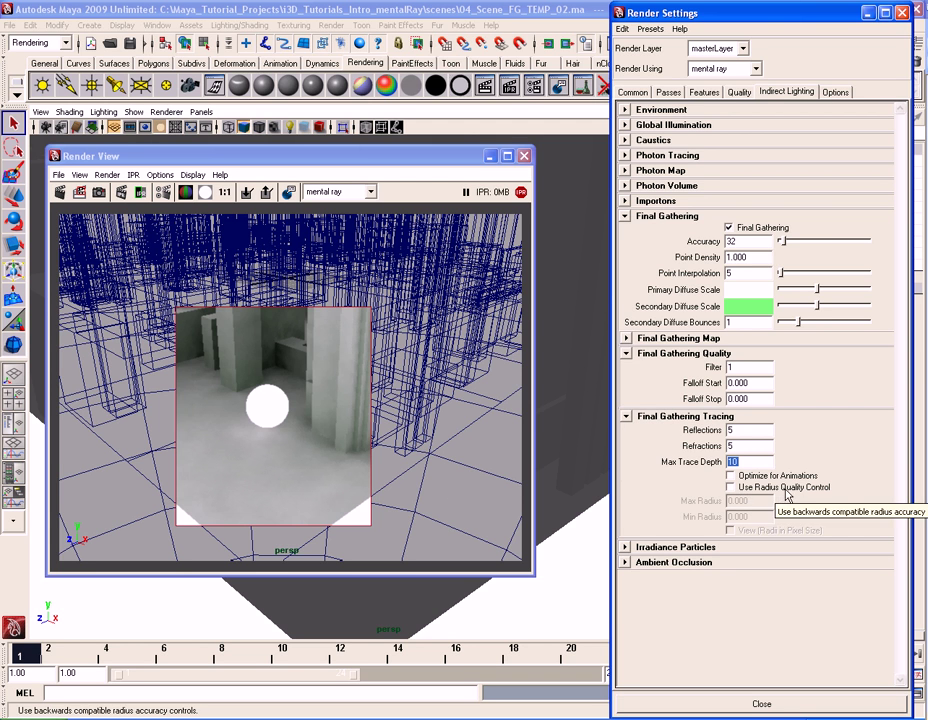
Step: Compare the render with Use Radius Quality Control on and off, review Max Radius and Min Radius, and leave the option disabled
{"action": "left_click", "coordinate": [731, 488]}
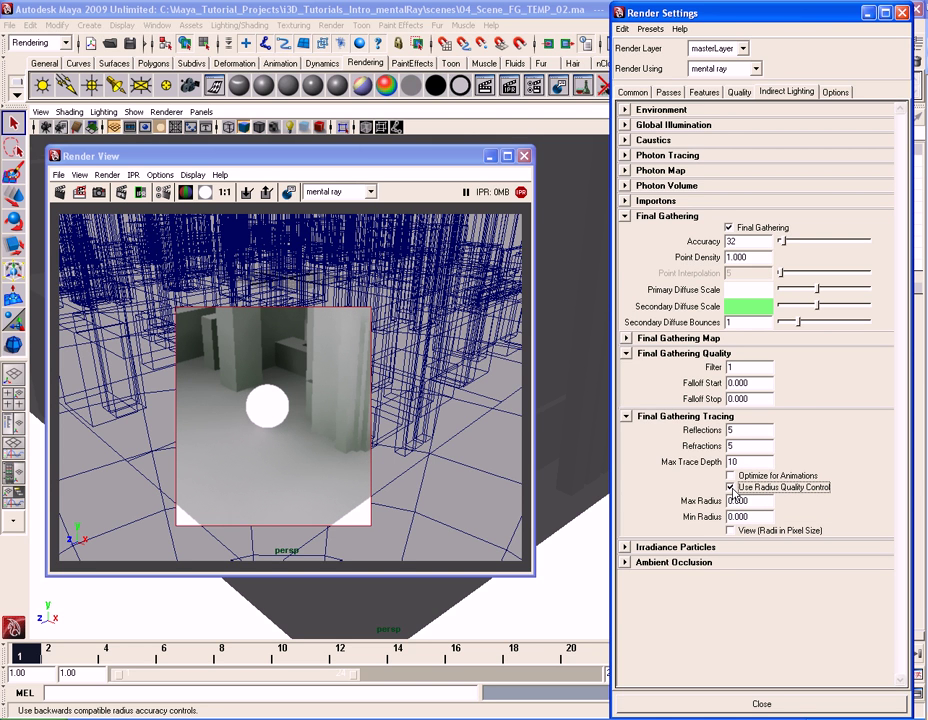
{"action": "left_click", "coordinate": [731, 488]}
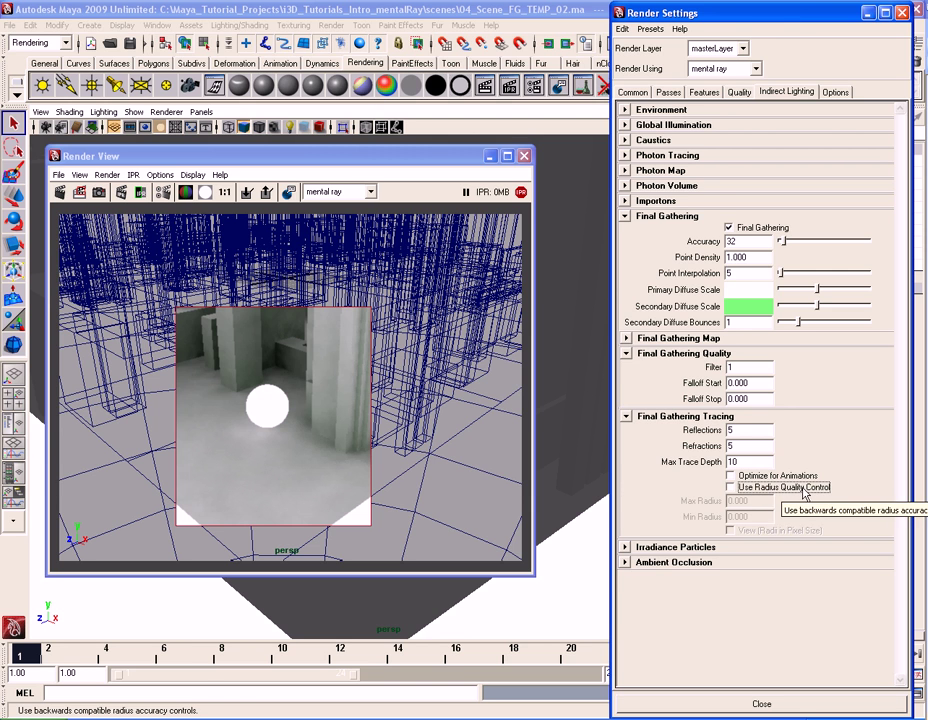
{"action": "left_click", "coordinate": [731, 489]}
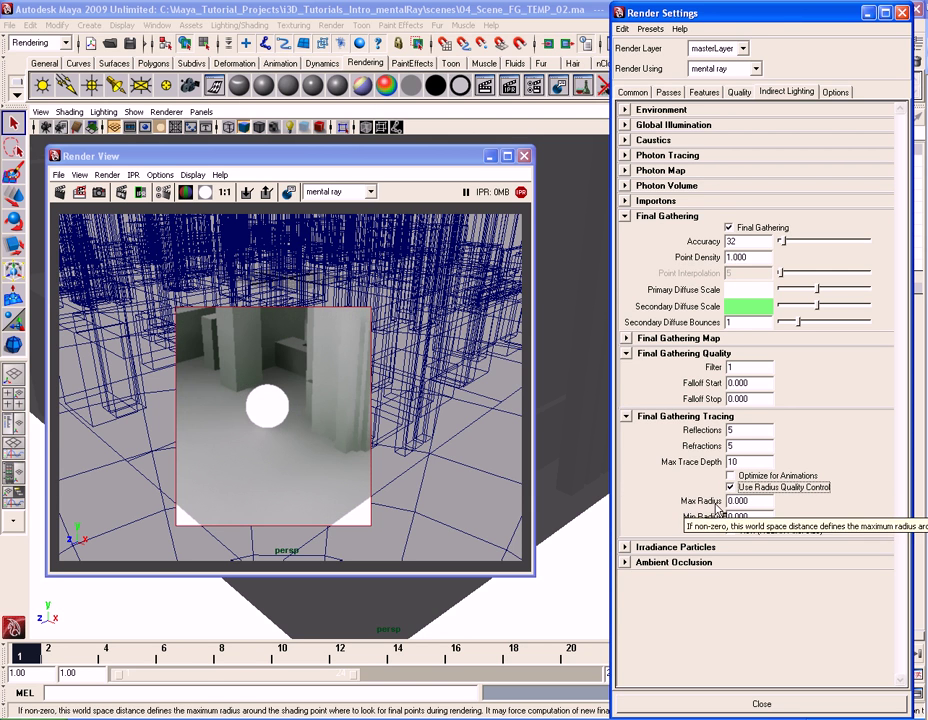
{"action": "left_click", "coordinate": [762, 516]}
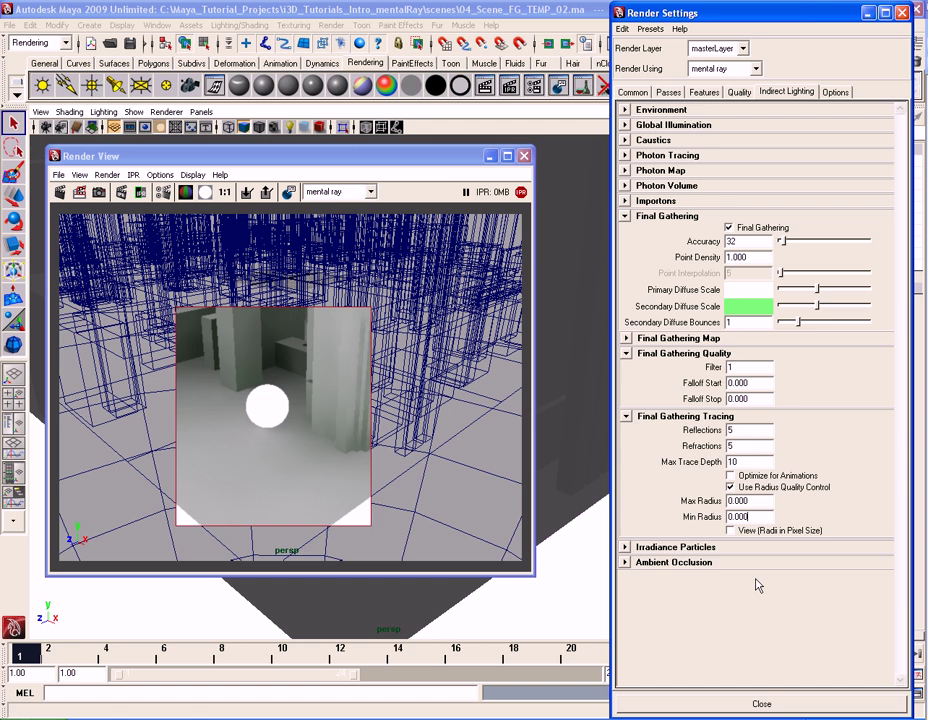
{"action": "left_click", "coordinate": [752, 516]}
{"action": "left_click", "coordinate": [754, 500]}
{"action": "left_click", "coordinate": [762, 500]}
{"action": "left_click", "coordinate": [754, 489]}
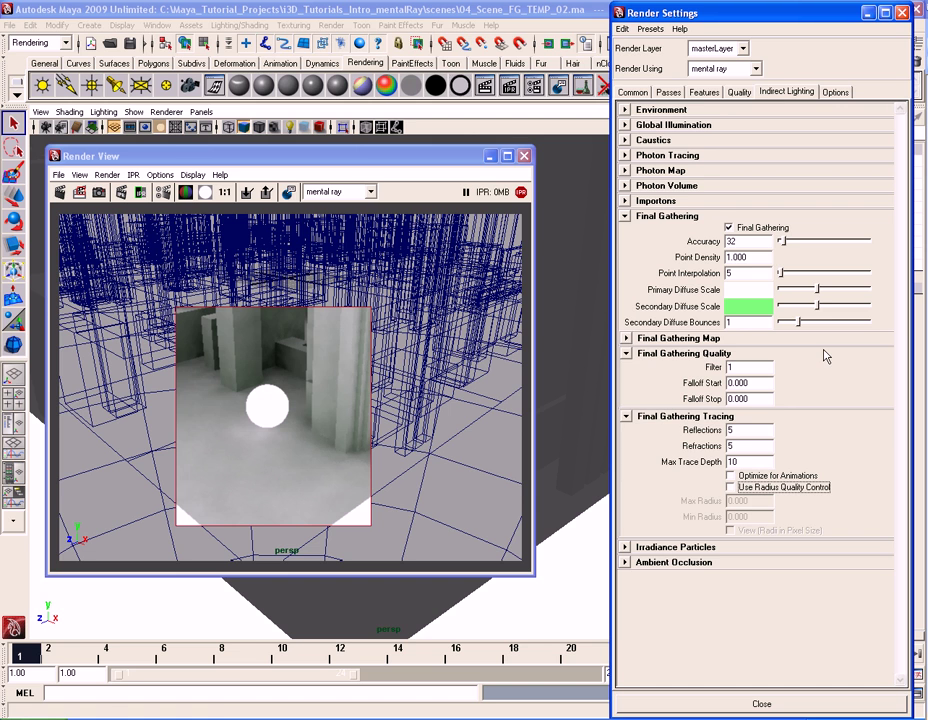
Step: Review the Point Interpolation and Accuracy settings, then enable Use Radius Quality Control
{"action": "double_click", "coordinate": [759, 272]}
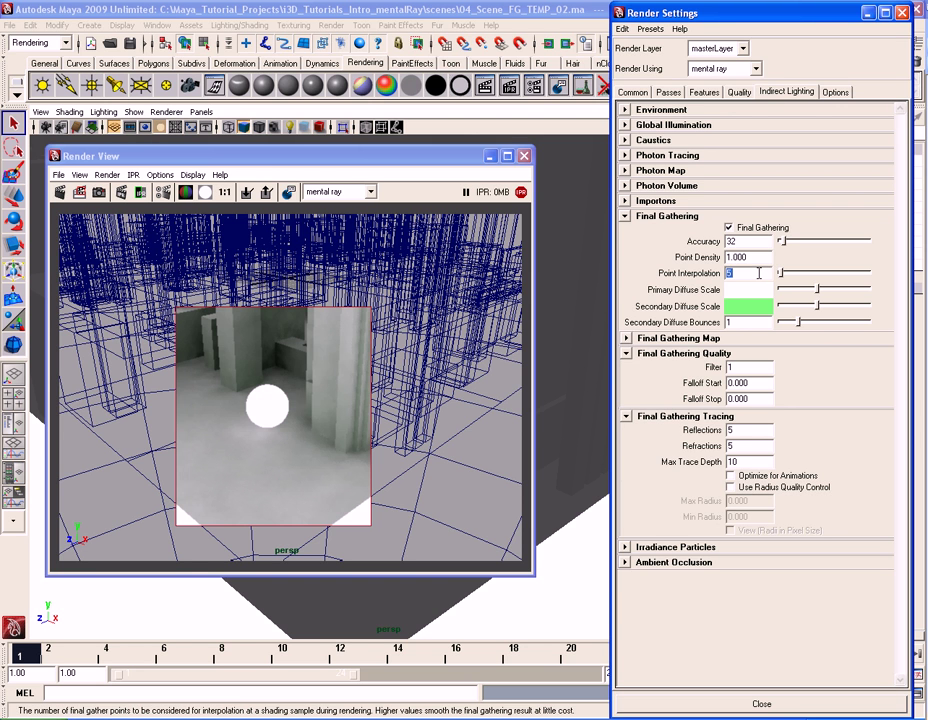
{"action": "double_click", "coordinate": [759, 241]}
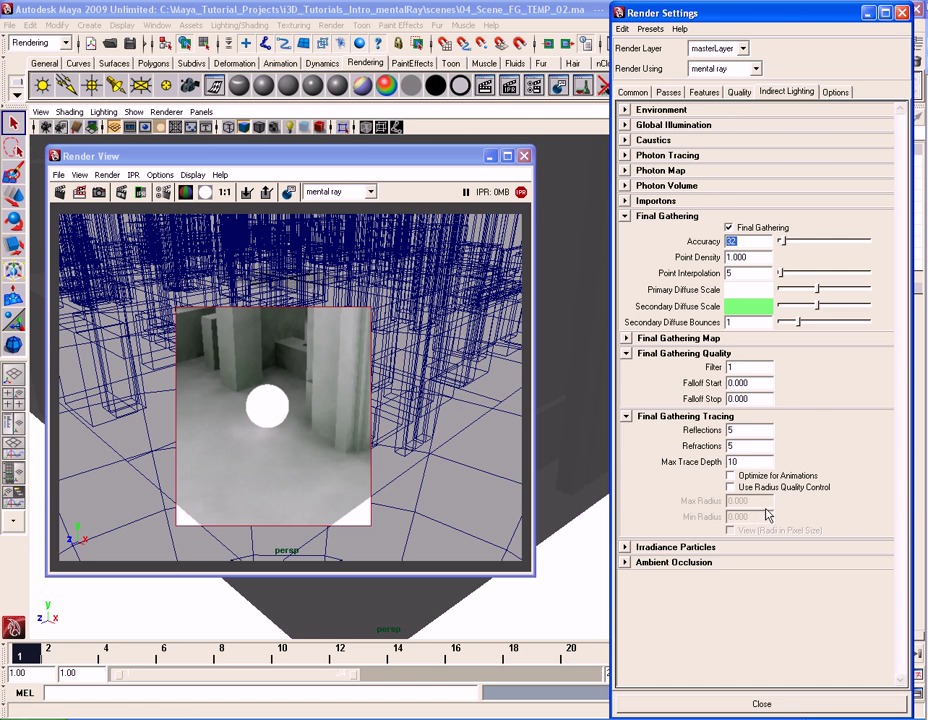
{"action": "left_click", "coordinate": [745, 489]}
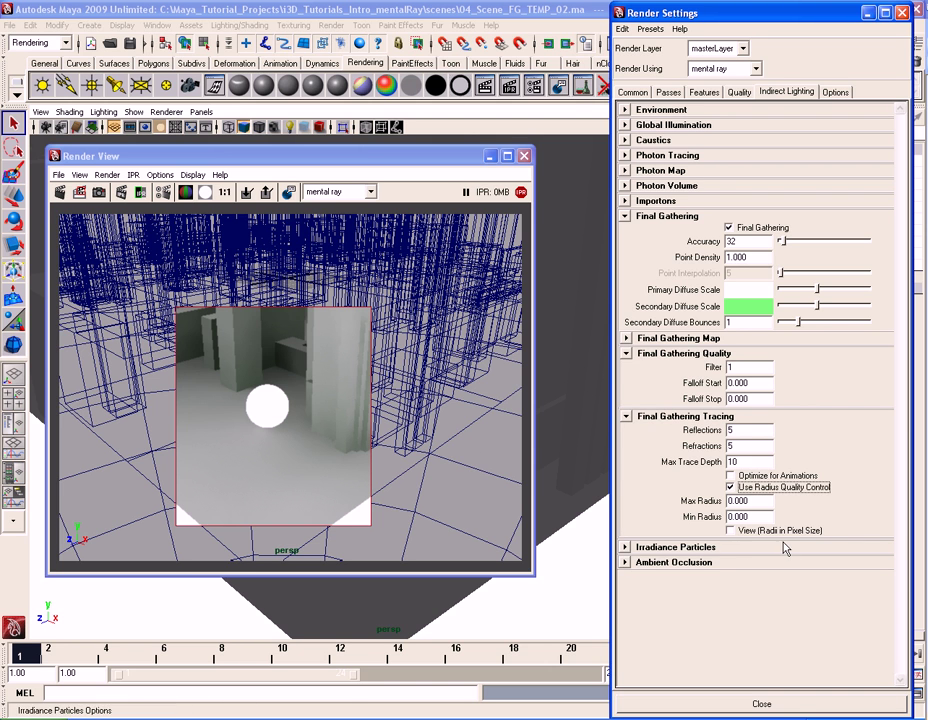
Step: Set the Final Gathering Tracing Max Radius to 10 and Min Radius to 1
{"action": "left_click", "coordinate": [762, 502]}
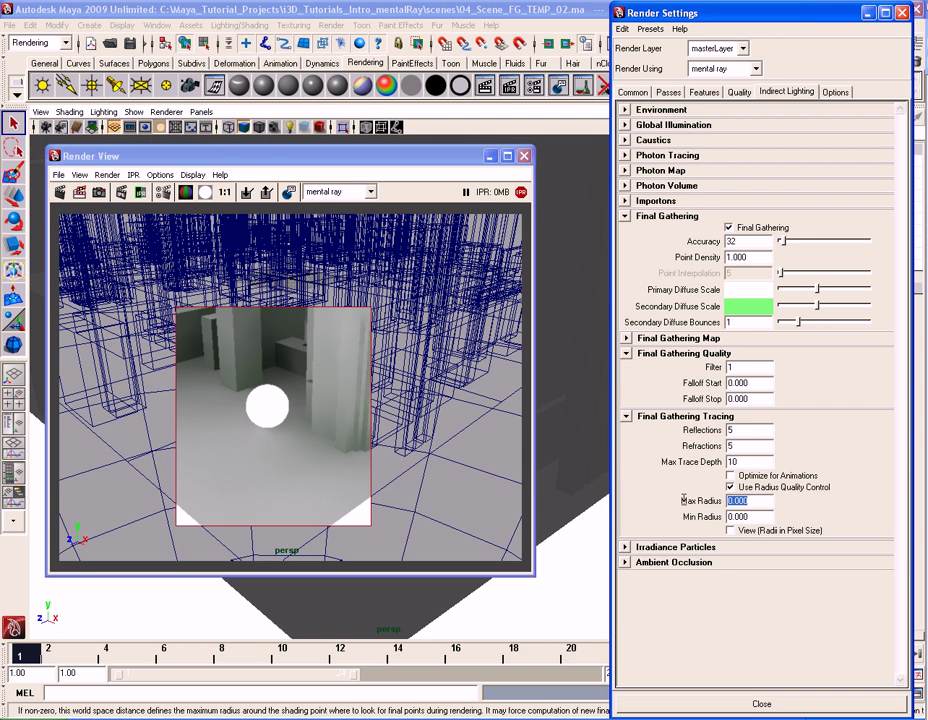
{"action": "left_click", "coordinate": [759, 517]}
{"action": "double_click", "coordinate": [758, 517]}
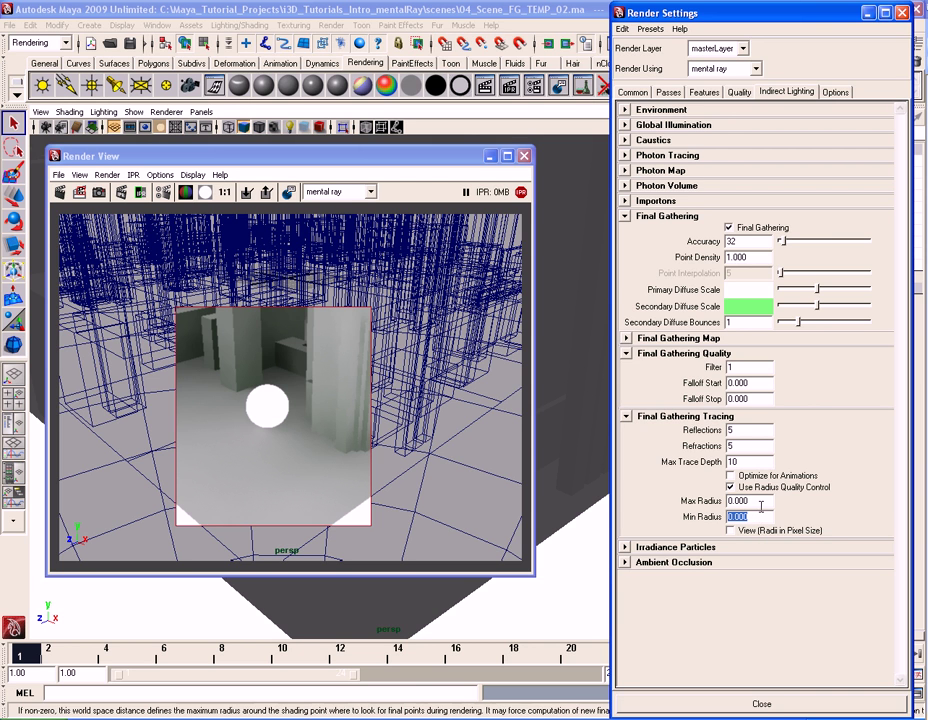
{"action": "double_click", "coordinate": [742, 501]}
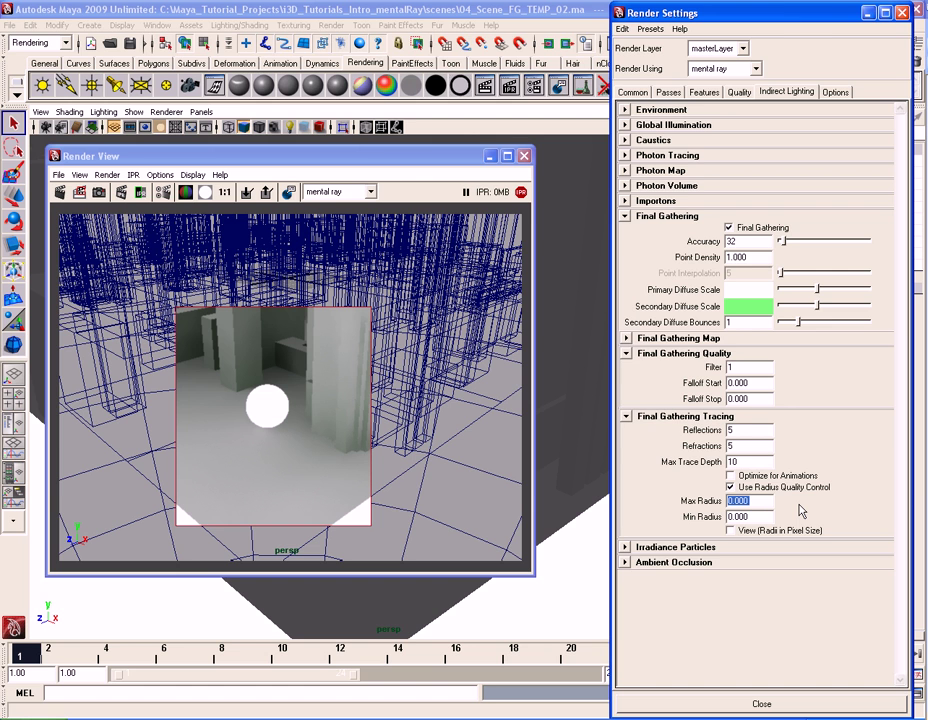
{"action": "type", "text": "10"}
{"action": "key", "text": "Return"}
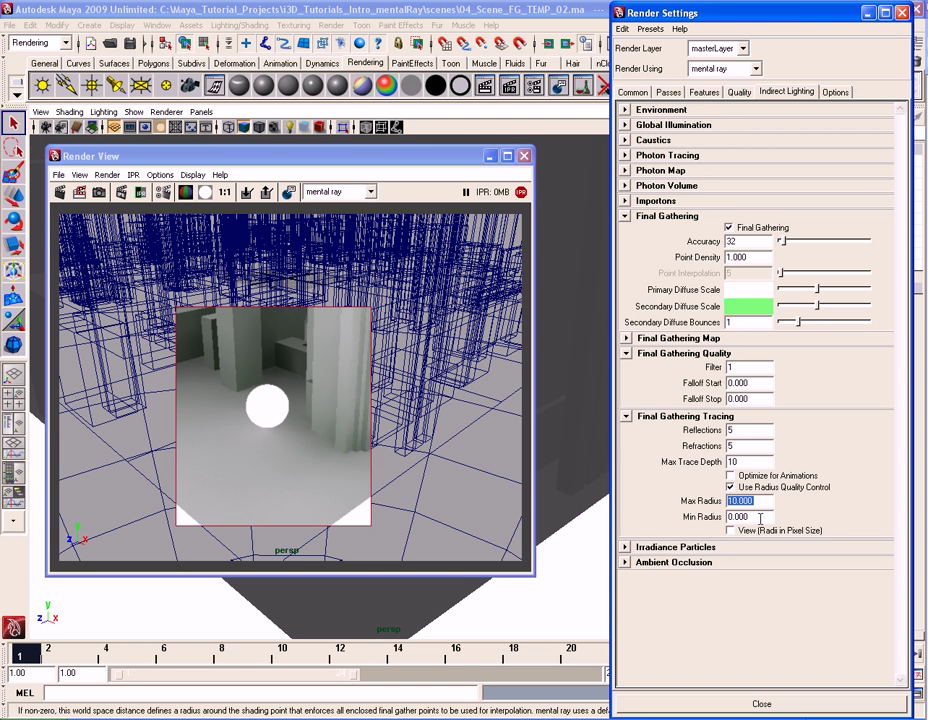
{"action": "double_click", "coordinate": [760, 517]}
{"action": "type", "text": "1"}
{"action": "key", "text": "Return"}
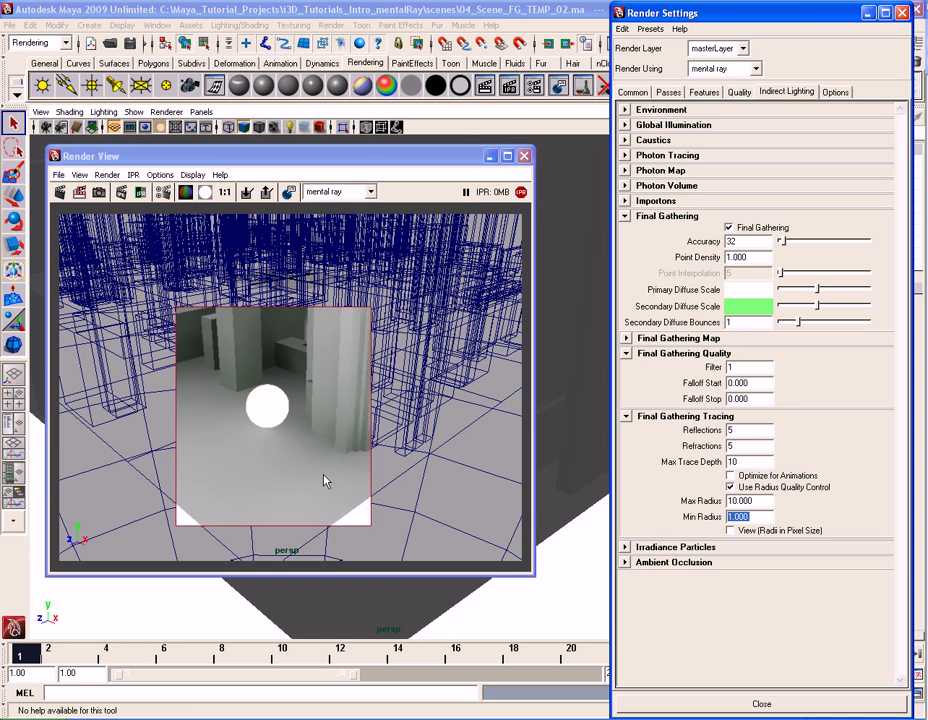
Step: Try a Final Gathering Max Radius of 1 with a Min Radius of 0.1
{"action": "left_click", "coordinate": [762, 513]}
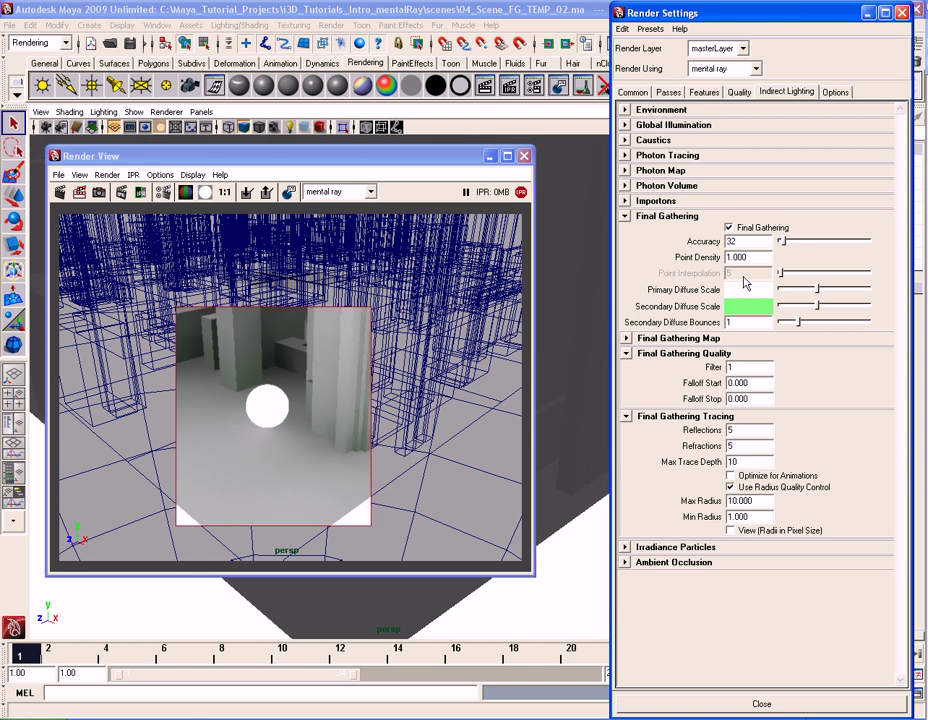
{"action": "double_click", "coordinate": [761, 501]}
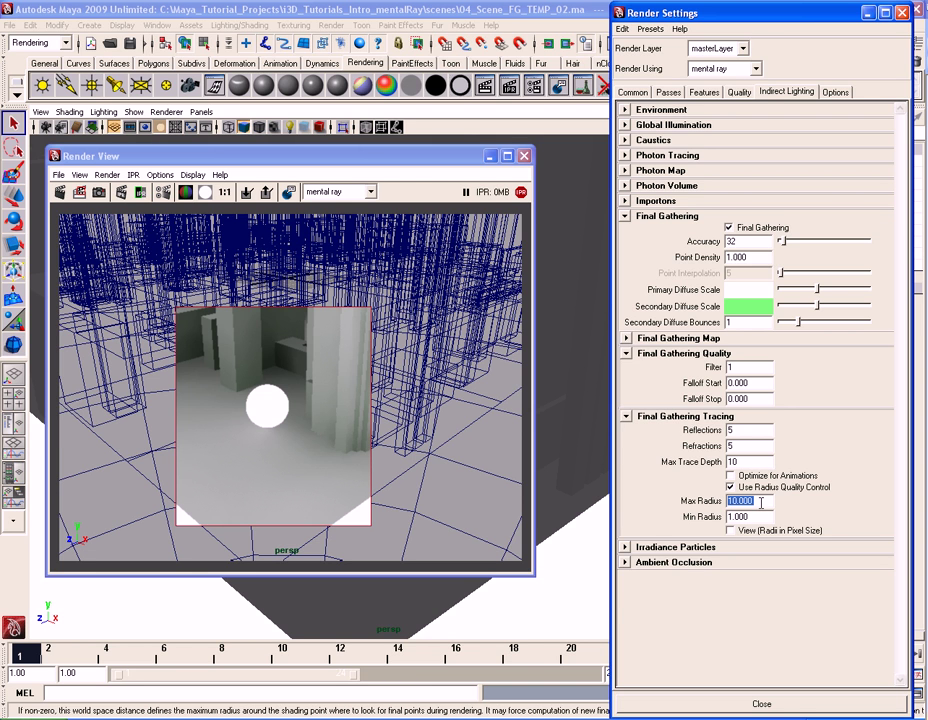
{"action": "type", "text": "1"}
{"action": "key", "text": "Tab"}
{"action": "type", "text": "0.1"}
{"action": "key", "text": "Return"}
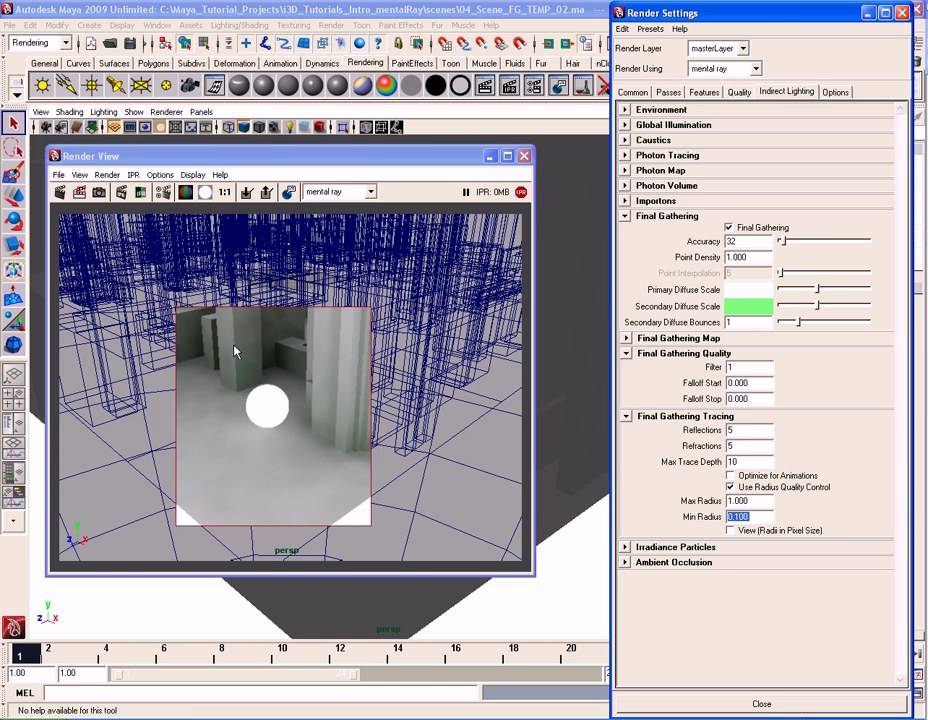
Step: Reduce the Final Gathering Max Radius to 0.5 and Min Radius to 0.05
{"action": "double_click", "coordinate": [762, 501]}
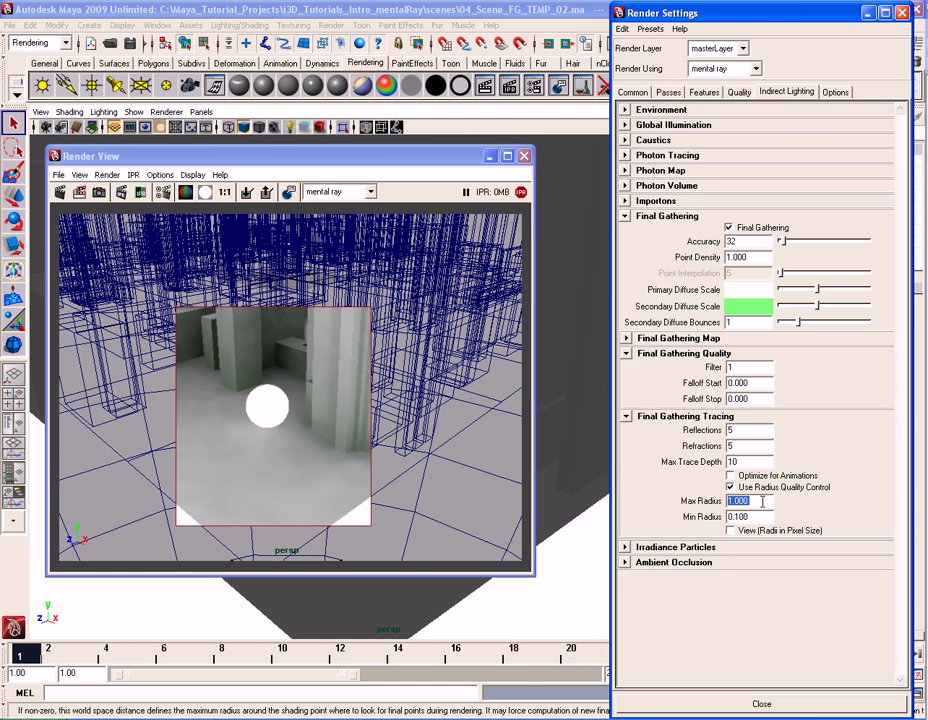
{"action": "type", "text": "0.5"}
{"action": "key", "text": "Tab"}
{"action": "key", "text": "BackSpace"}
{"action": "type", "text": "0.05"}
{"action": "key", "text": "Return"}
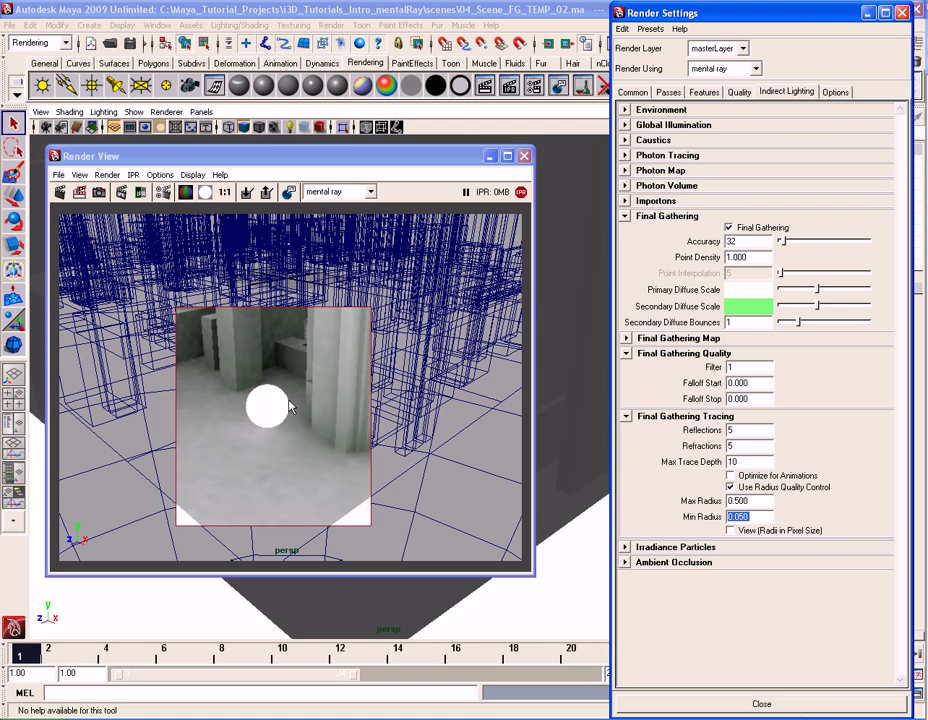
Step: Delete the sphere from the scene and restart the IPR render on a region covering the floor and column bases
{"action": "left_click", "coordinate": [376, 110]}
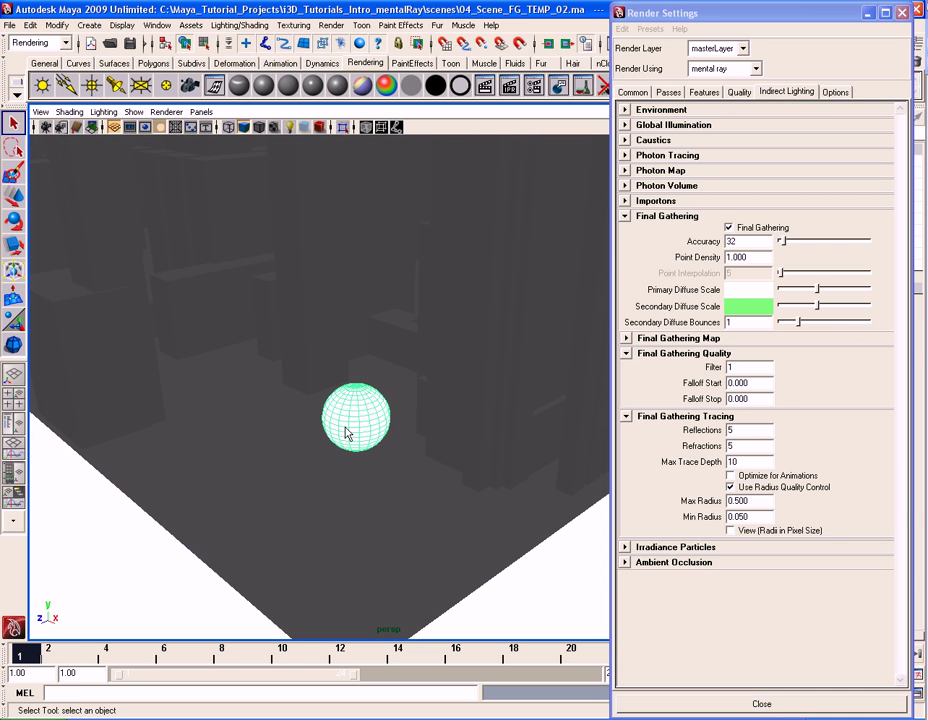
{"action": "key", "text": "Delete"}
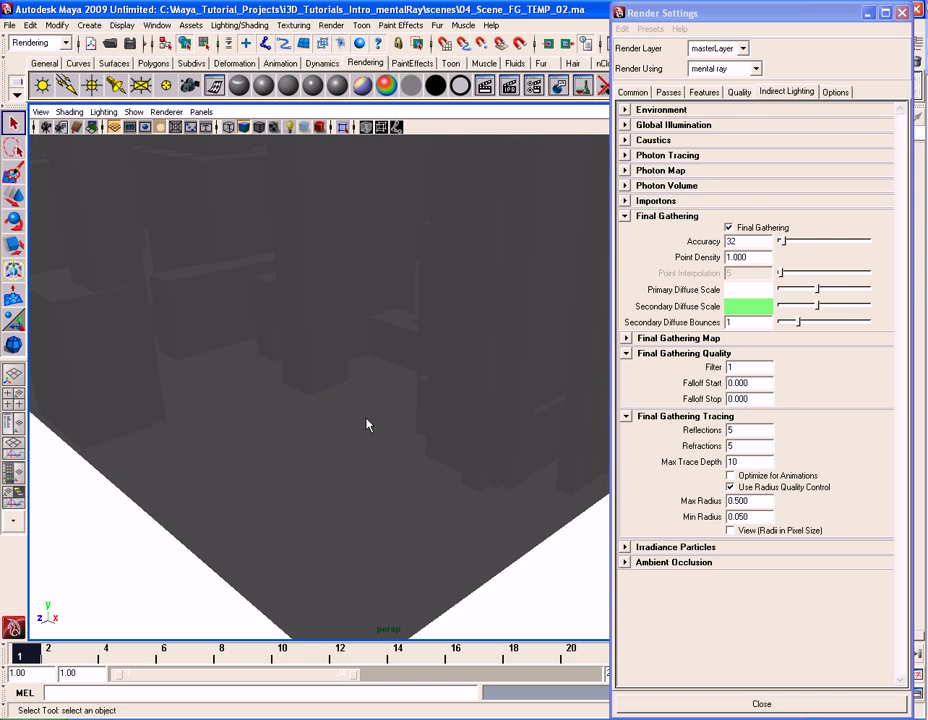
{"action": "left_click", "coordinate": [566, 43]}
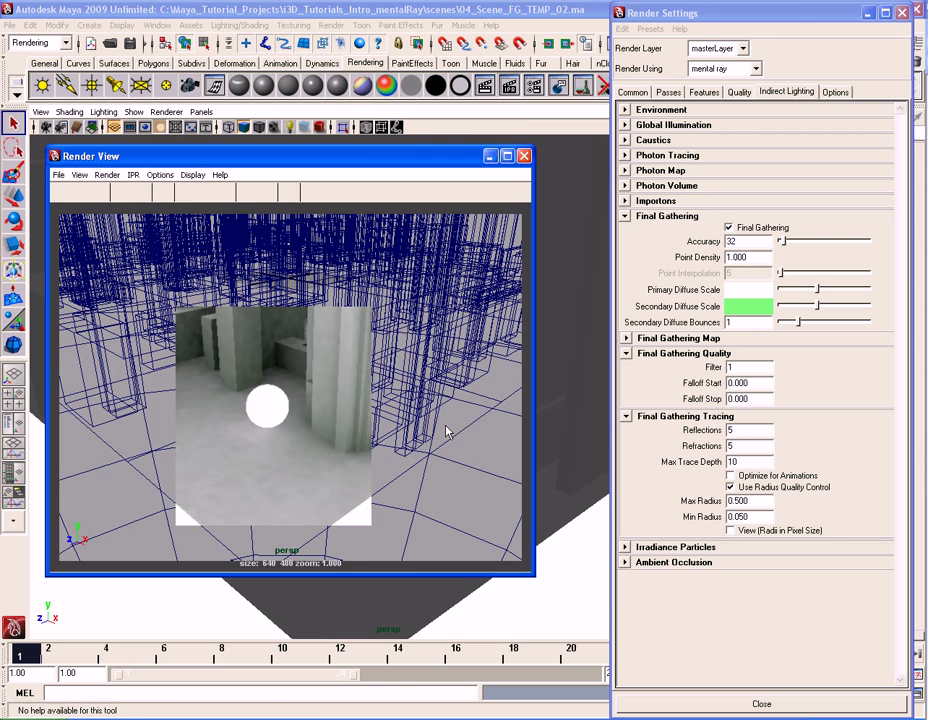
{"action": "left_click_drag", "start_coordinate": [179, 341], "coordinate": [414, 510]}
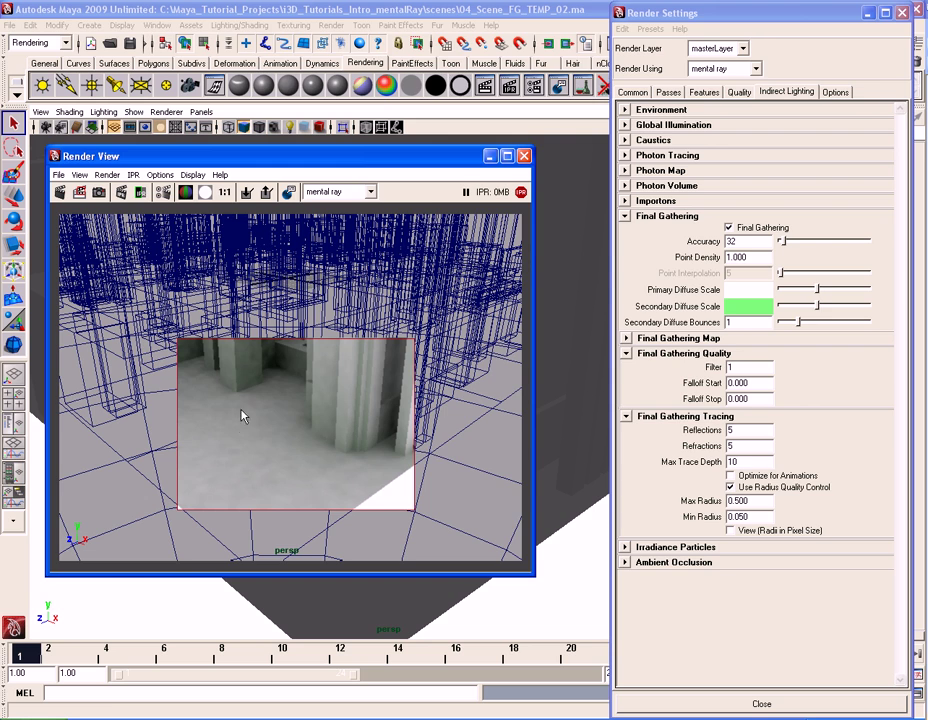
{"action": "scroll", "coordinate": [269, 429], "scroll_direction": "up", "scroll_amount": 3}
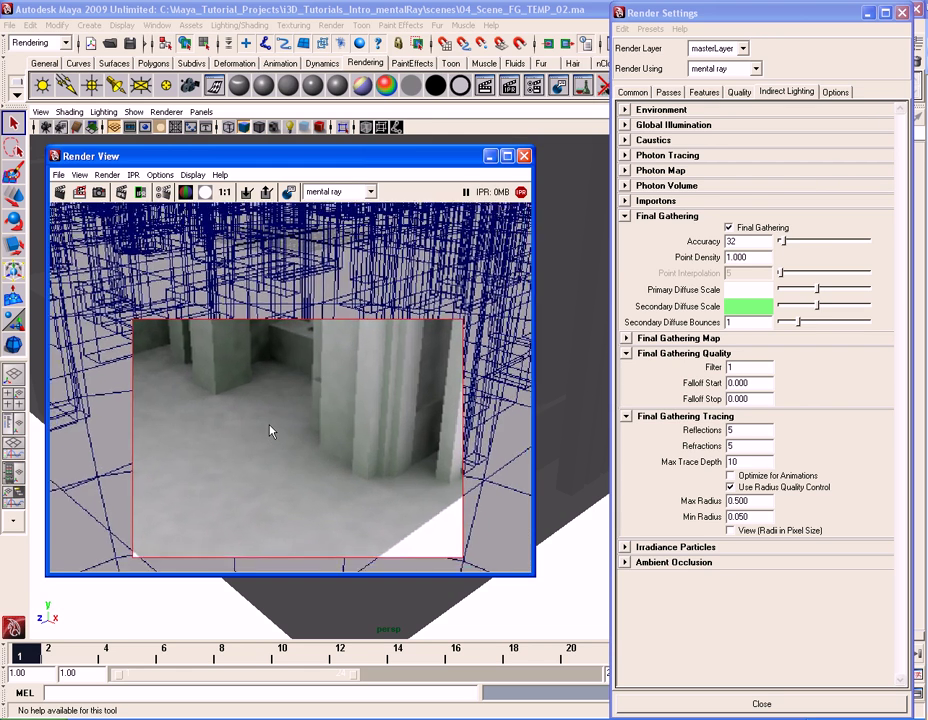
{"action": "middle_click_drag", "start_coordinate": [261, 441], "coordinate": [252, 404], "text": "alt"}
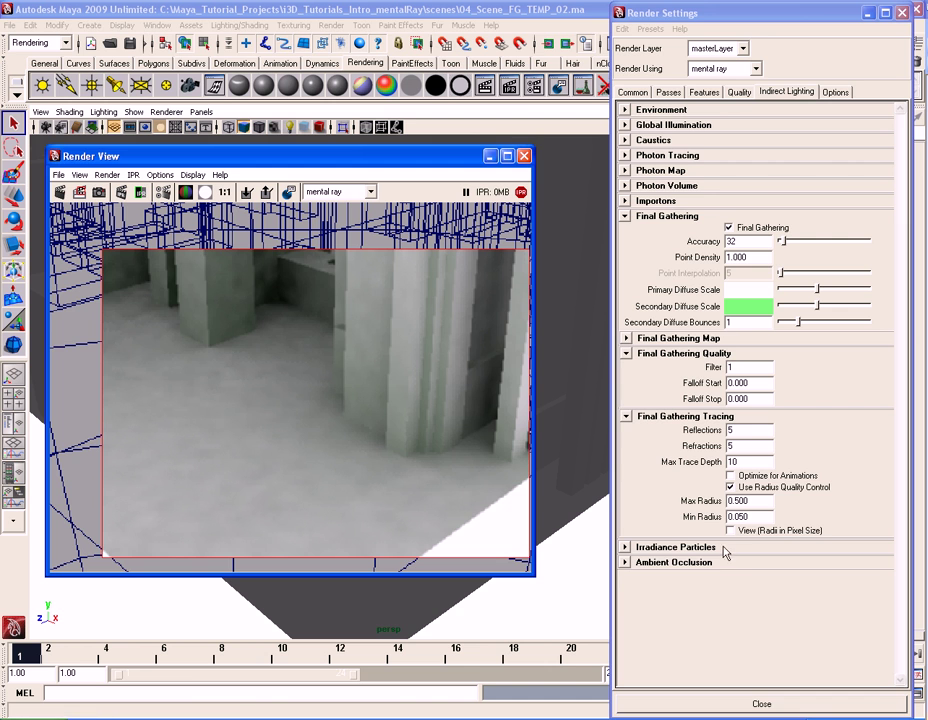
Step: Disable Use Radius Quality Control and set the Final Gathering Point Interpolation to 10
{"action": "left_click", "coordinate": [769, 488]}
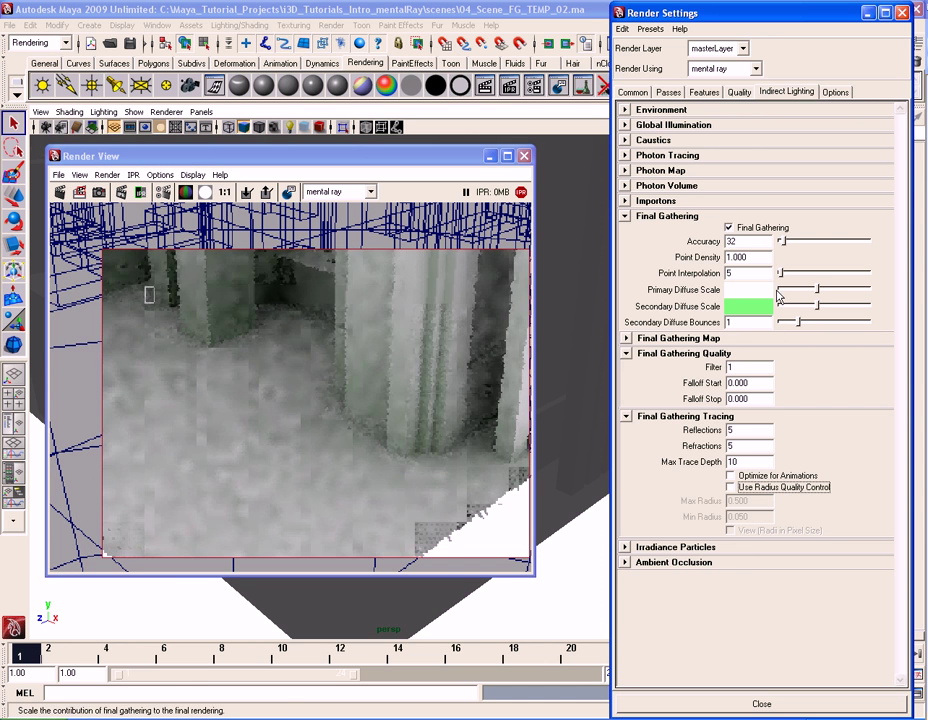
{"action": "left_click_drag", "start_coordinate": [781, 273], "coordinate": [793, 282]}
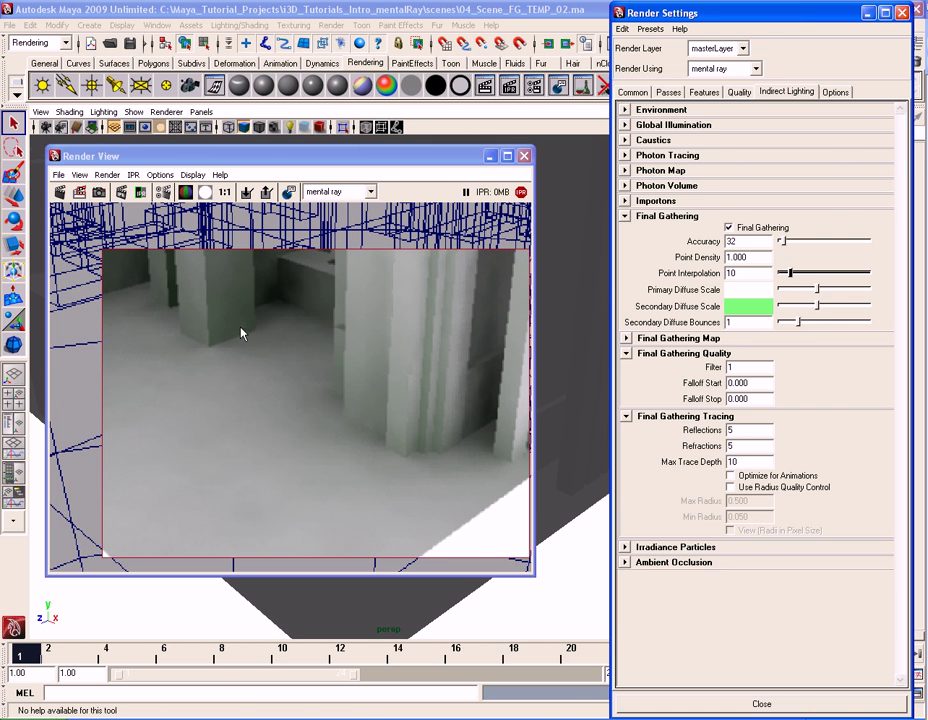
{"action": "scroll", "coordinate": [240, 360], "scroll_direction": "down", "scroll_amount": 2}
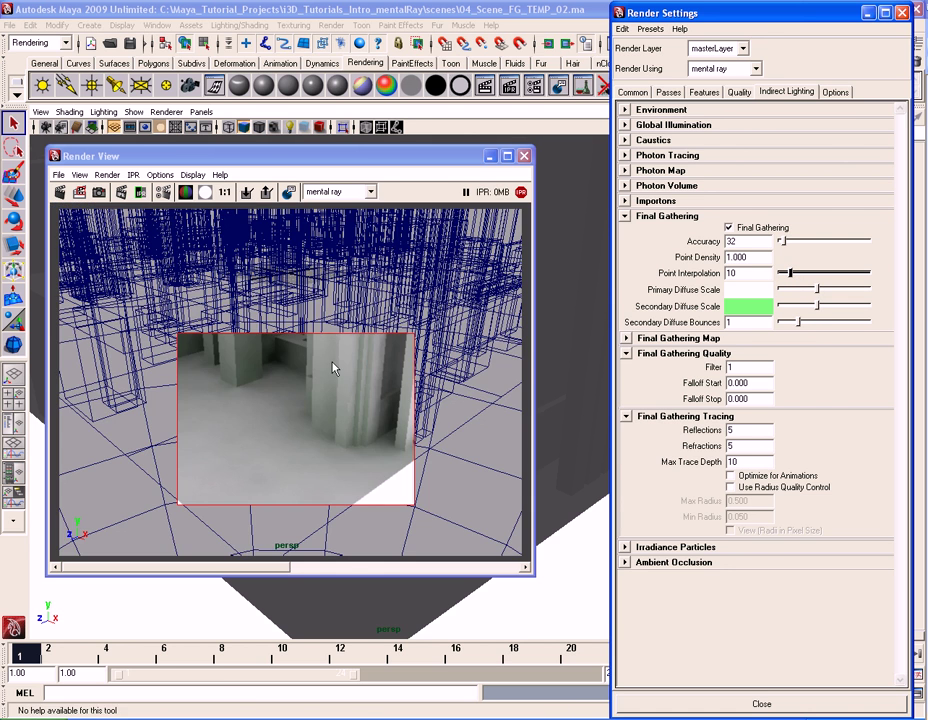
Step: Compare the floor and columns in the render with Use Radius Quality Control on and off, leaving the option enabled
{"action": "left_click", "coordinate": [772, 489]}
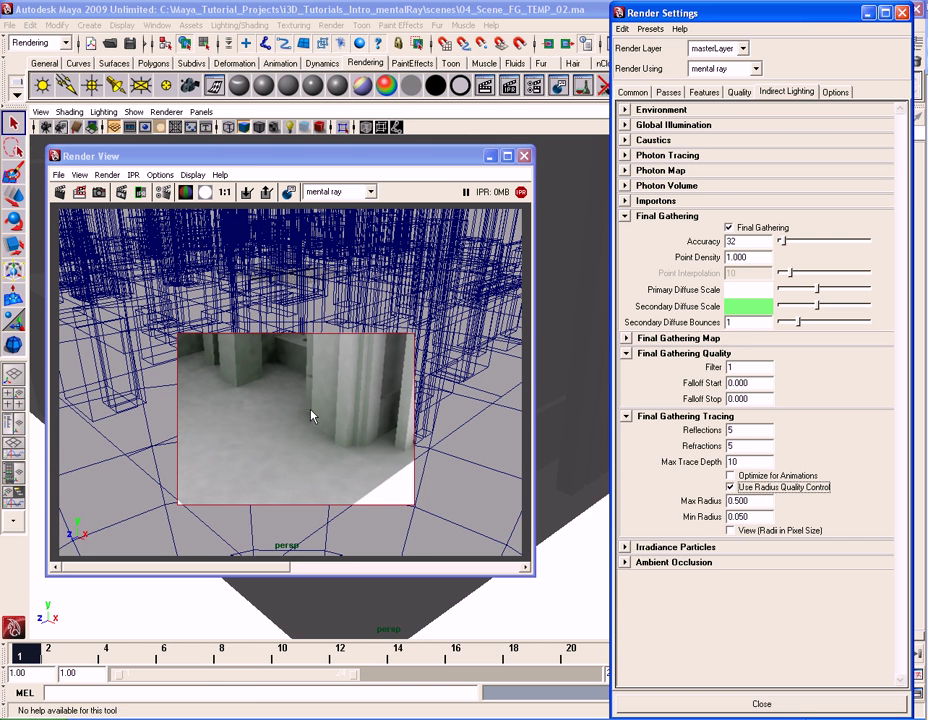
{"action": "scroll", "coordinate": [311, 416], "scroll_direction": "up", "scroll_amount": 2}
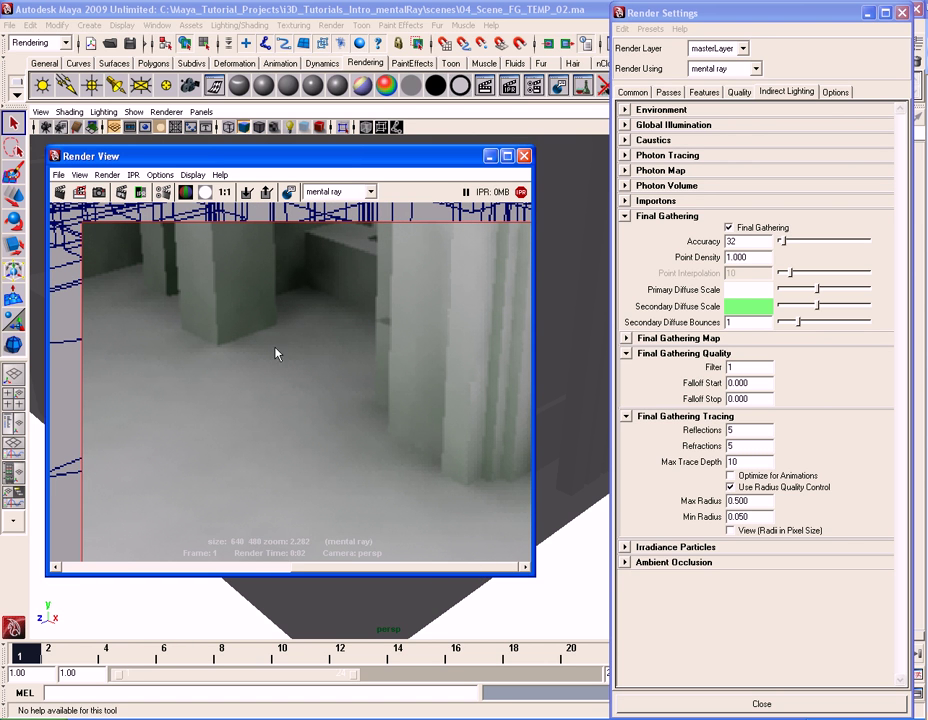
{"action": "left_click_drag", "start_coordinate": [400, 572], "coordinate": [195, 540]}
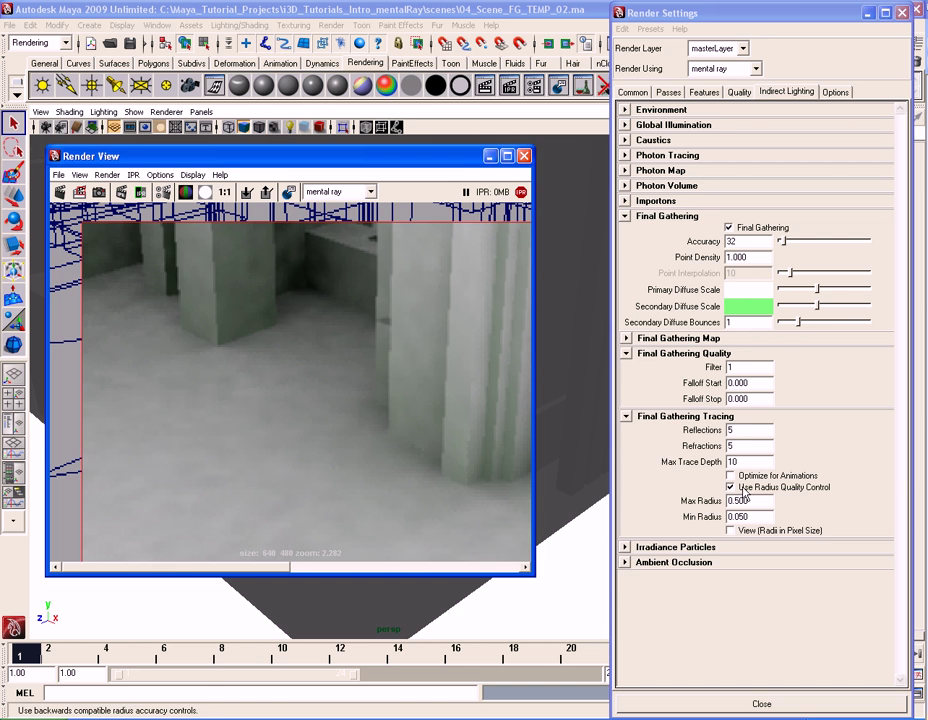
{"action": "left_click", "coordinate": [800, 489]}
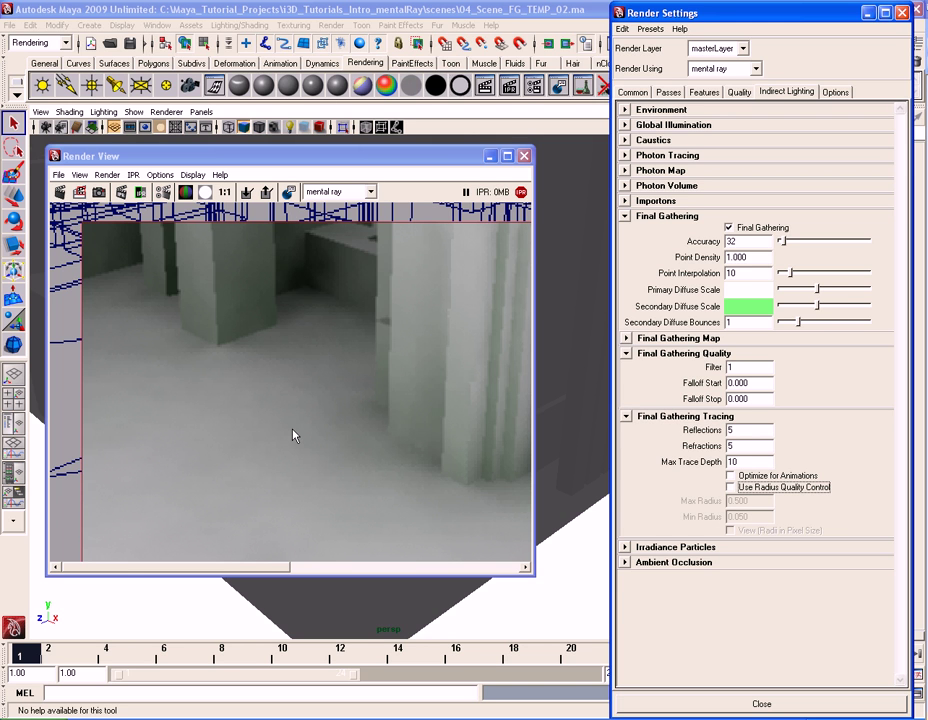
{"action": "left_click", "coordinate": [745, 490]}
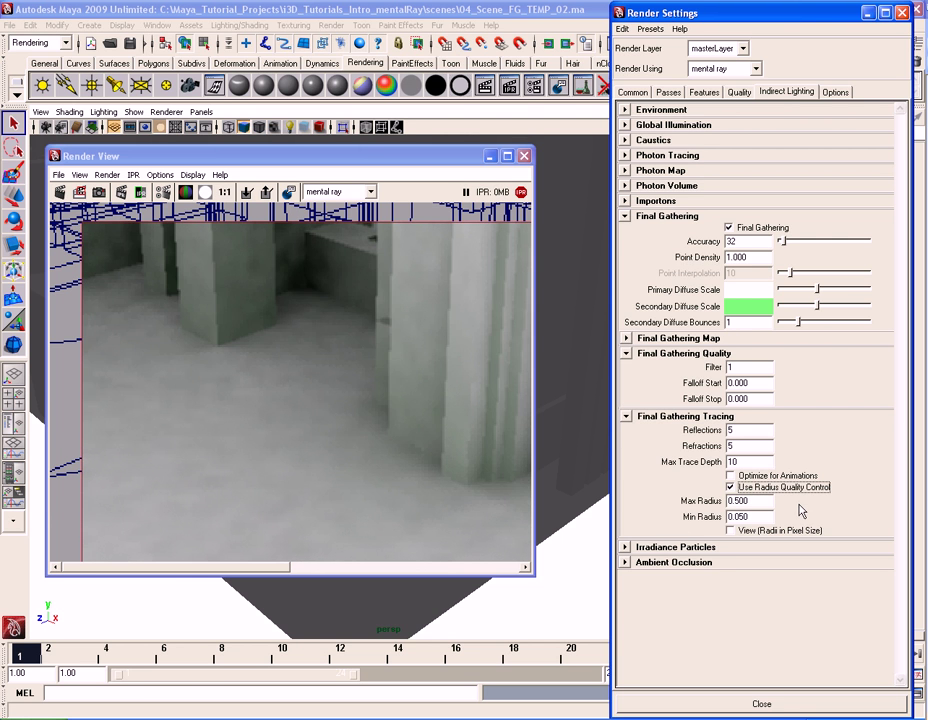
Step: Set the Final Gathering Accuracy to 1024 and review the Max Radius and Min Radius settings
{"action": "left_click_drag", "start_coordinate": [783, 241], "coordinate": [870, 241]}
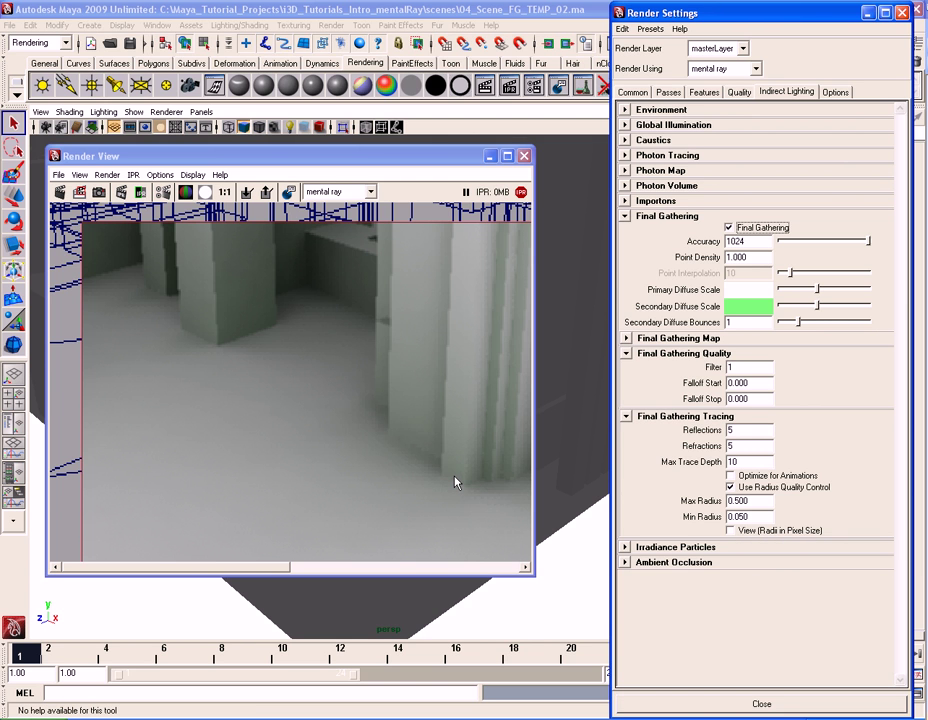
{"action": "double_click", "coordinate": [762, 501]}
{"action": "double_click", "coordinate": [759, 516]}
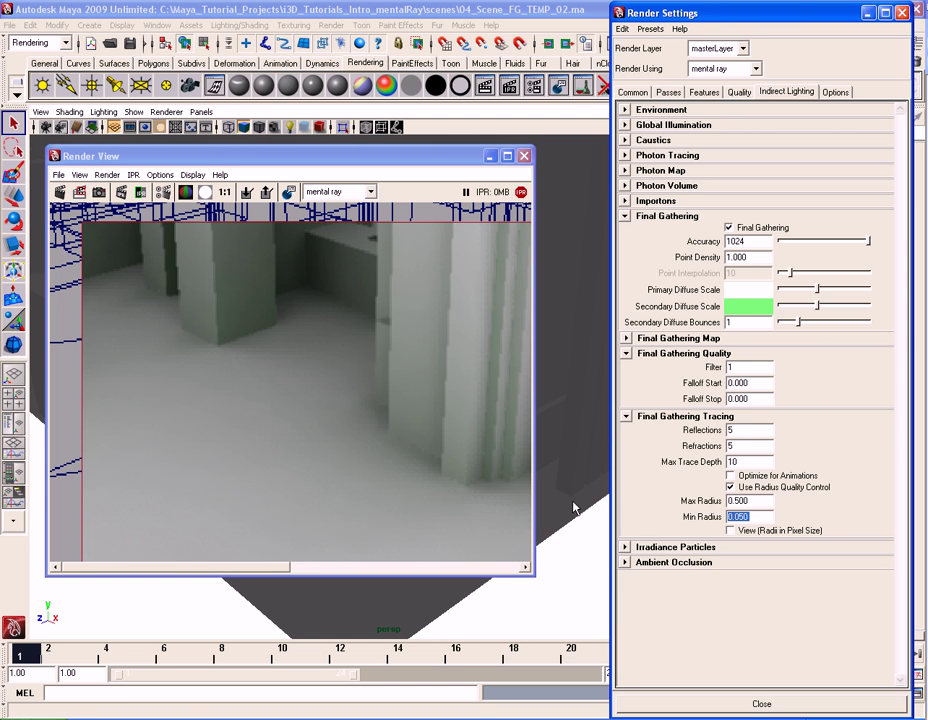
{"action": "double_click", "coordinate": [764, 502]}
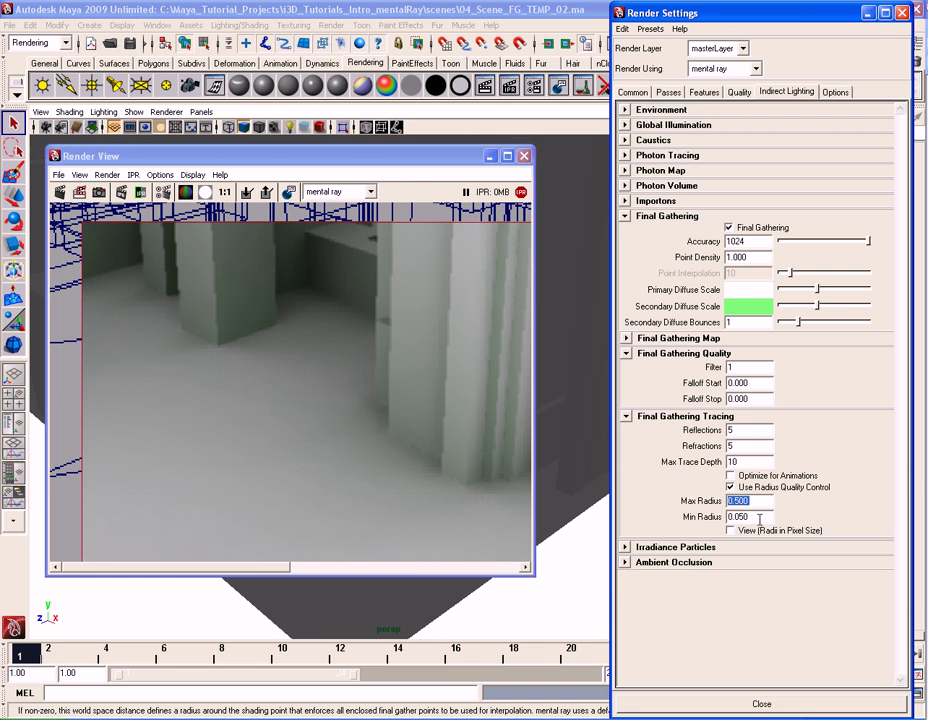
{"action": "key", "text": "Tab"}
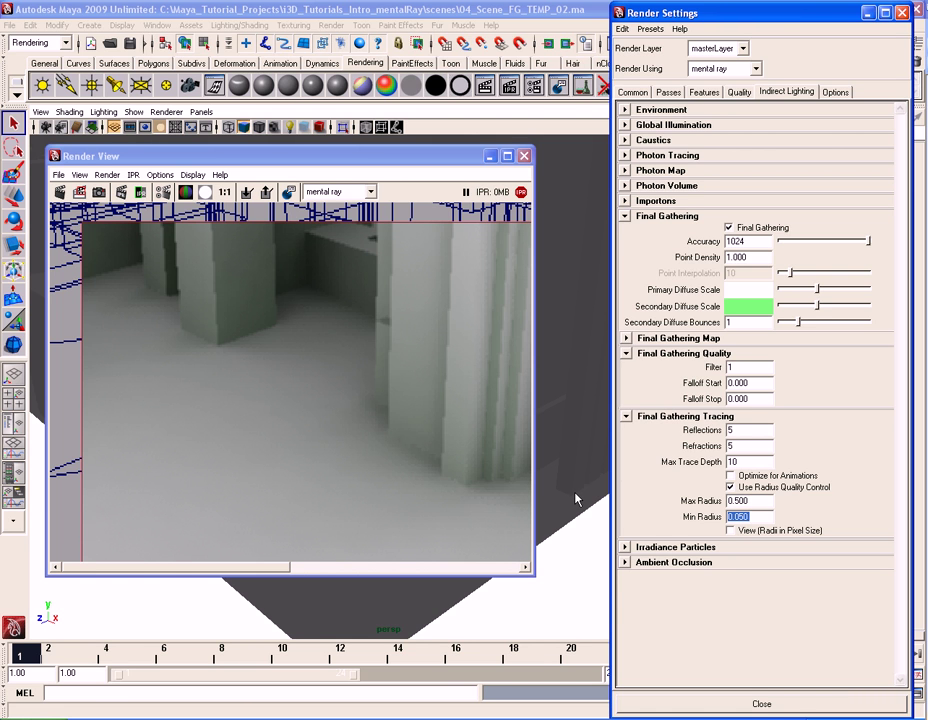
Step: Try View (Radii in Pixel Size) with the current radii, switch it off again, and display the render at real size
{"action": "left_click", "coordinate": [748, 532]}
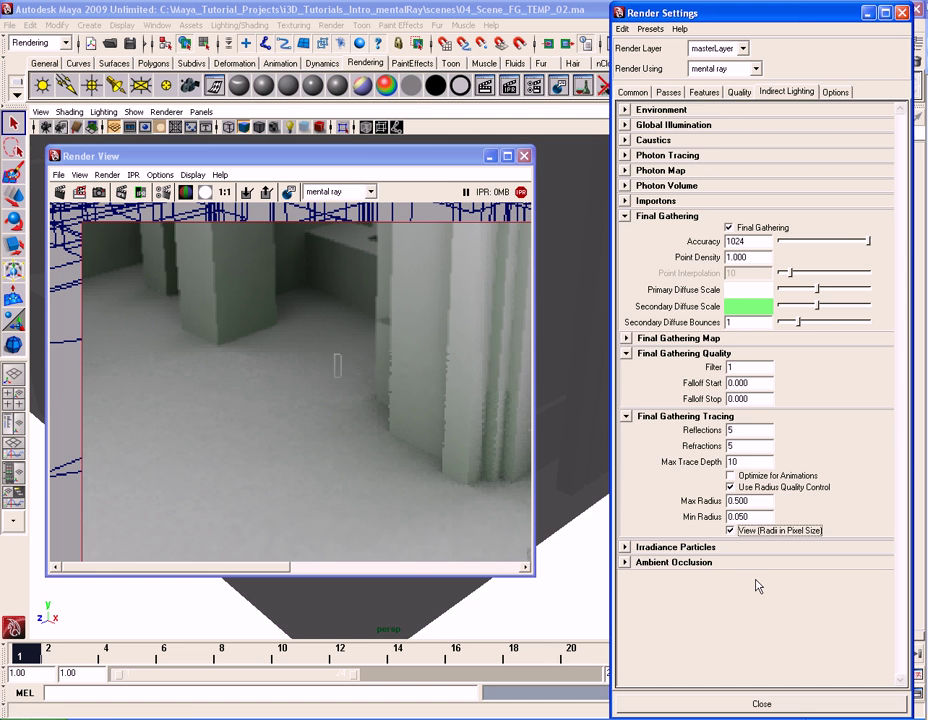
{"action": "double_click", "coordinate": [762, 501]}
{"action": "double_click", "coordinate": [764, 516]}
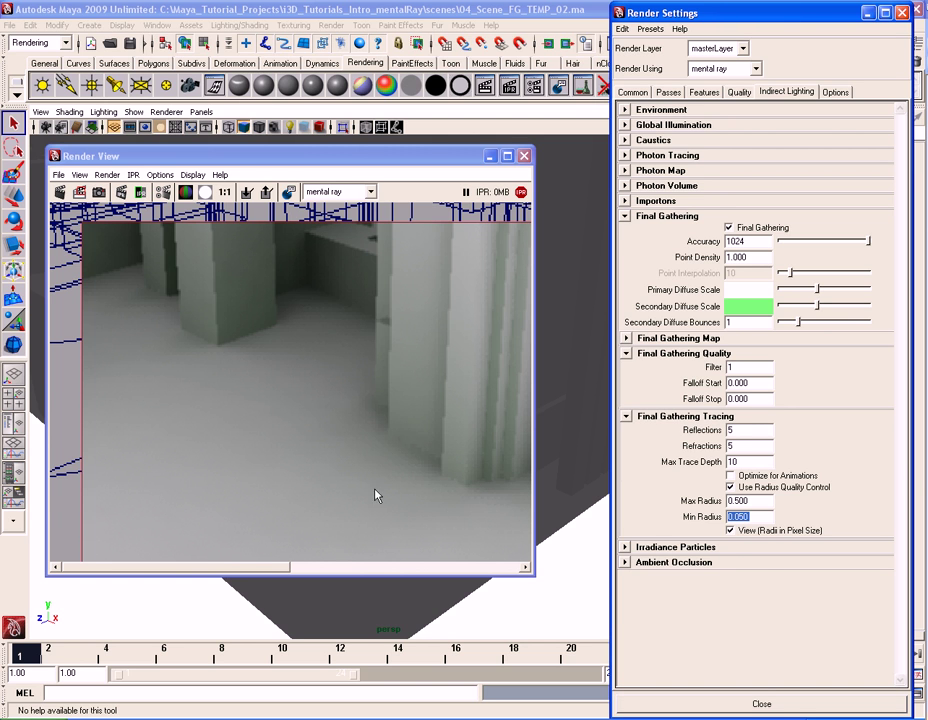
{"action": "left_click", "coordinate": [752, 530]}
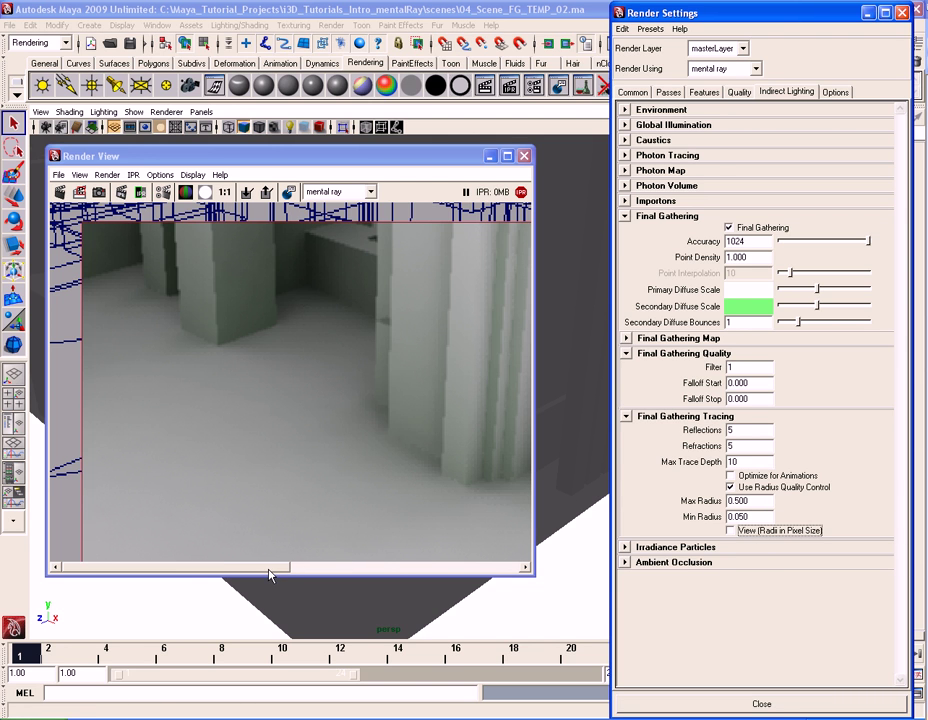
{"action": "left_click", "coordinate": [224, 191]}
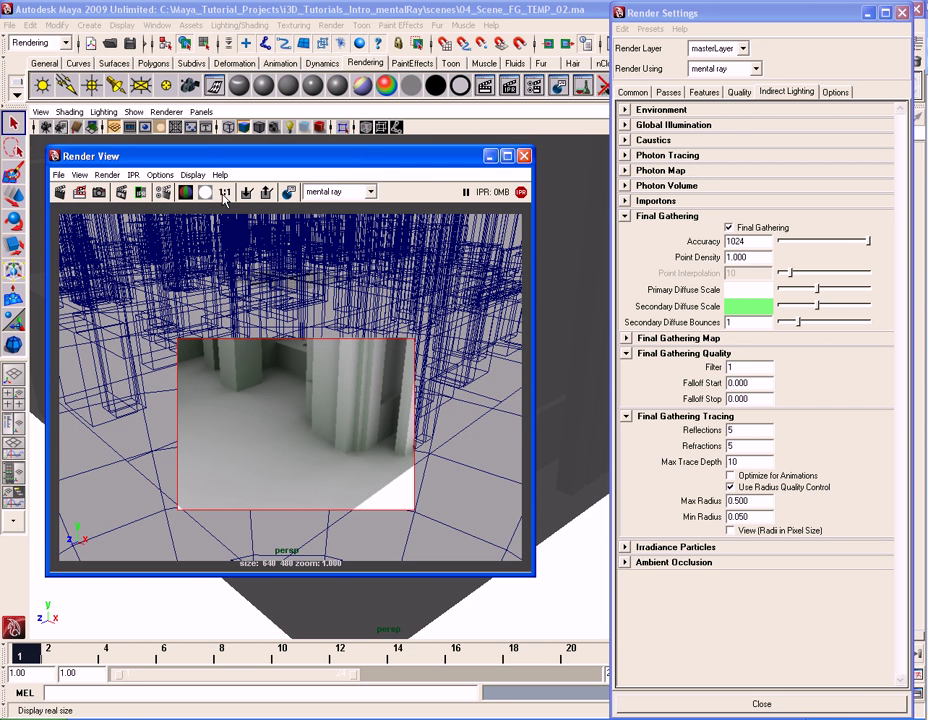